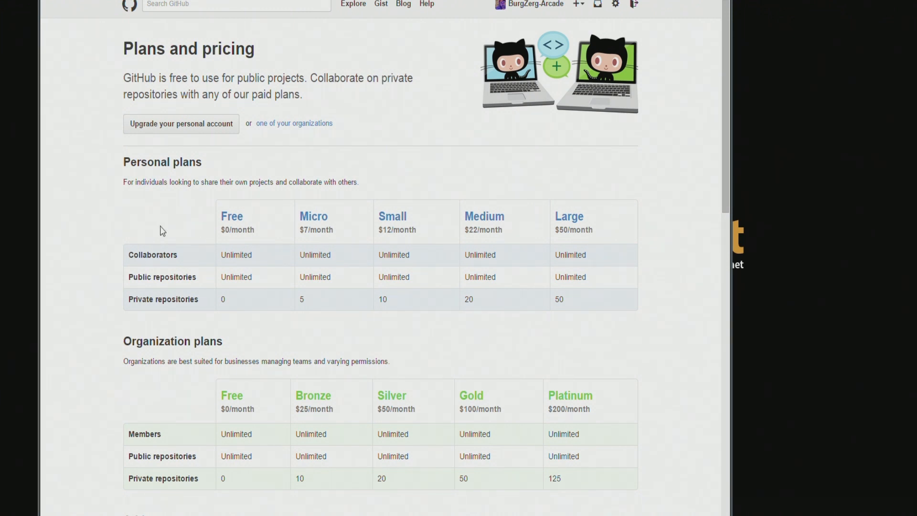
# Highlight the Free plan's collaborator and public repository limits and the Micro plan's $7/month price
pyautogui.moveTo(252, 256); pyautogui.dragTo(223, 261)
pyautogui.moveTo(253, 278); pyautogui.dragTo(222, 300)
pyautogui.click(346, 237)
pyautogui.moveTo(346, 237); pyautogui.dragTo(300, 234)
pyautogui.click(339, 260)
pyautogui.moveTo(340, 260); pyautogui.dragTo(300, 279)
# Highlight the 5, 10 and 20 private repository limits, then return to the GitHub dashboard
pyautogui.moveTo(306, 299)
pyautogui.mouseDown()
pyautogui.moveTo(291, 295)
pyautogui.moveTo(302, 298)
pyautogui.mouseUp()
pyautogui.moveTo(409, 299); pyautogui.dragTo(380, 299)
pyautogui.click(486, 301)
pyautogui.moveTo(601, 306); pyautogui.dragTo(466, 302)
pyautogui.click(466, 302)
pyautogui.scroll(-3, 520, 353)
pyautogui.scroll(3, 626, 513)
pyautogui.click(136, 14)
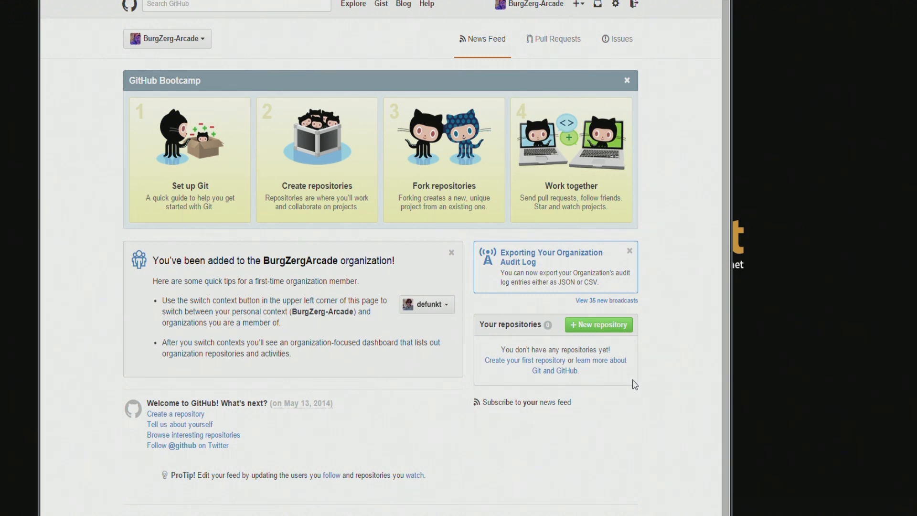
# Start a new repository from the dashboard's green New repository button
pyautogui.click(616, 329)
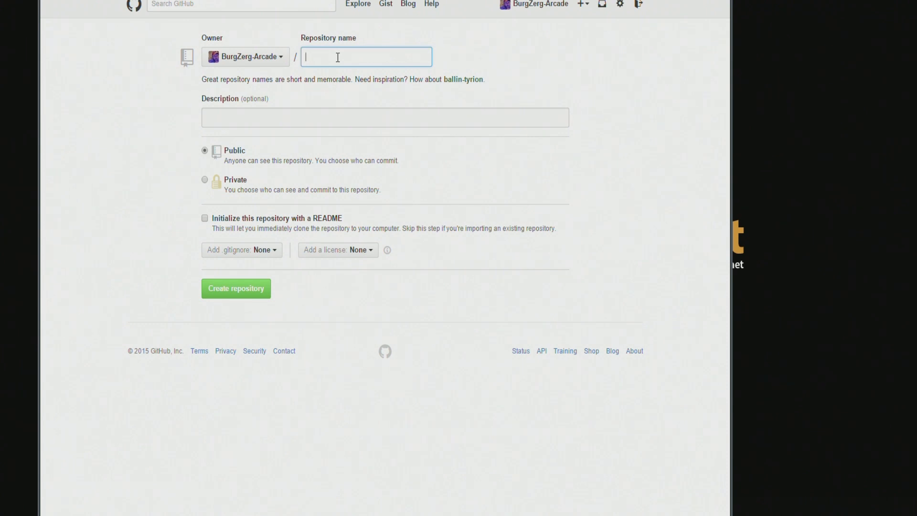
# Name the repository 'RemotelyCreated Repo', replacing the initially typed 'LOcally Created Repo'
pyautogui.write('LOcally Create')
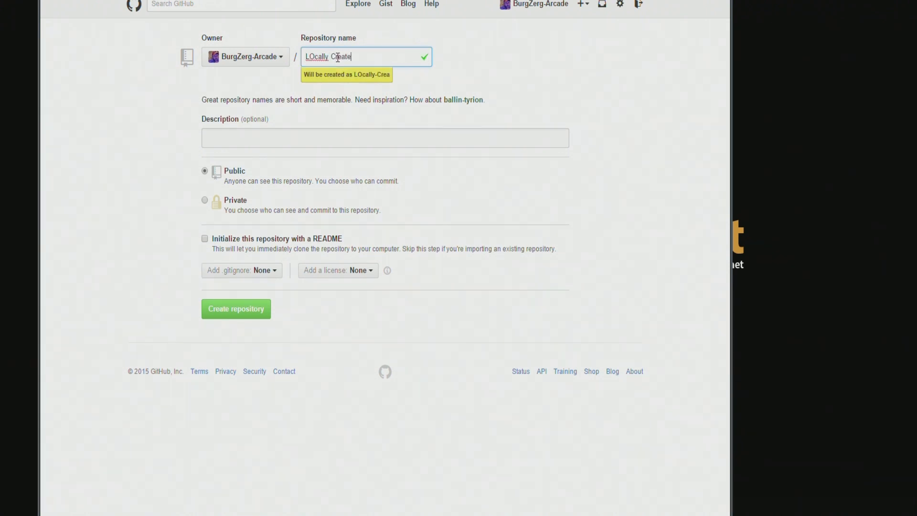
pyautogui.write('d Repo')
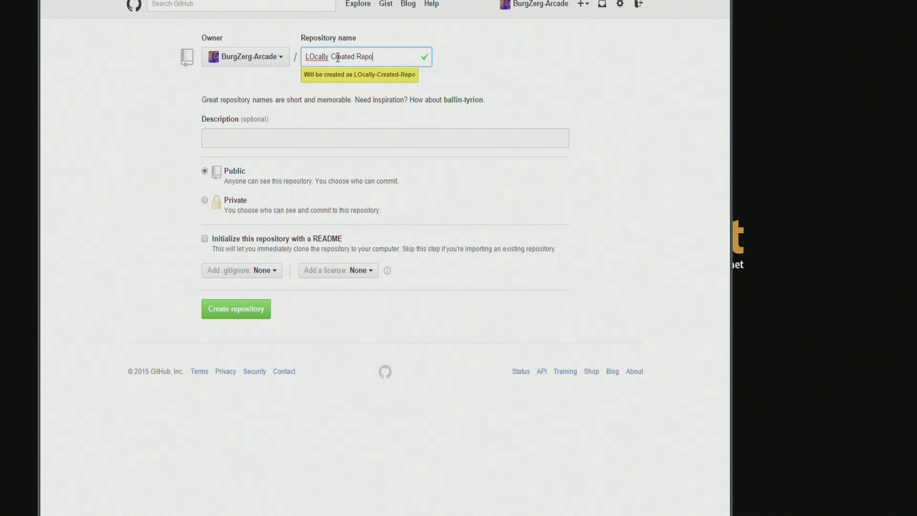
pyautogui.doubleClick(321, 53)
pyautogui.write('Remote')
pyautogui.press('BackSpace')
pyautogui.write('ly')
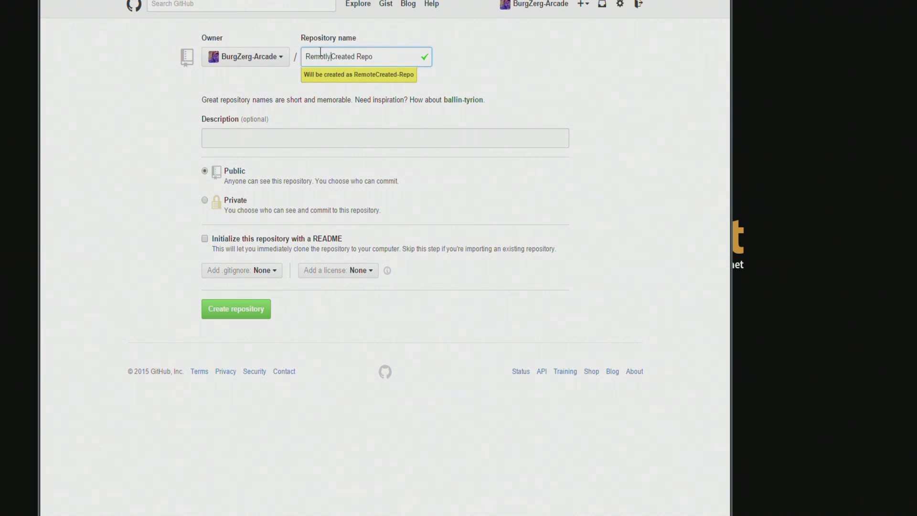
pyautogui.press('BackSpace')
pyautogui.press('BackSpace')
pyautogui.write('ely')
pyautogui.click(490, 81)
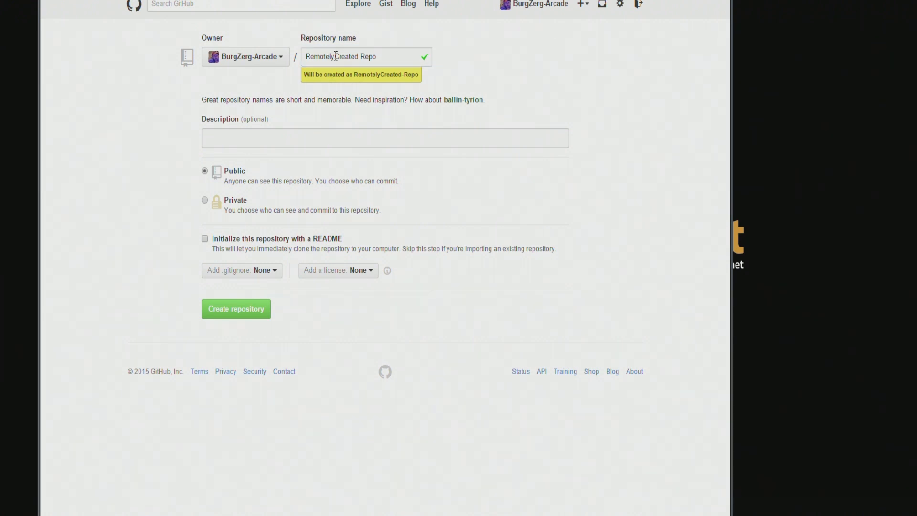
pyautogui.moveTo(335, 56); pyautogui.dragTo(332, 56)
pyautogui.moveTo(371, 99); pyautogui.dragTo(377, 99)
# Enter the description 'A demonstration of how to create a repository on github and then put a Unity project in it.'
pyautogui.click(354, 142)
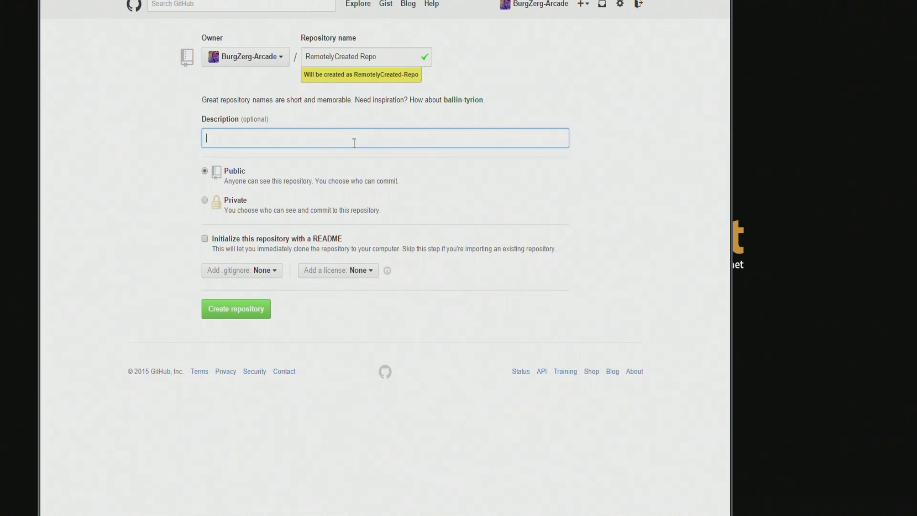
pyautogui.write('A demonstration of how to create a repository ')
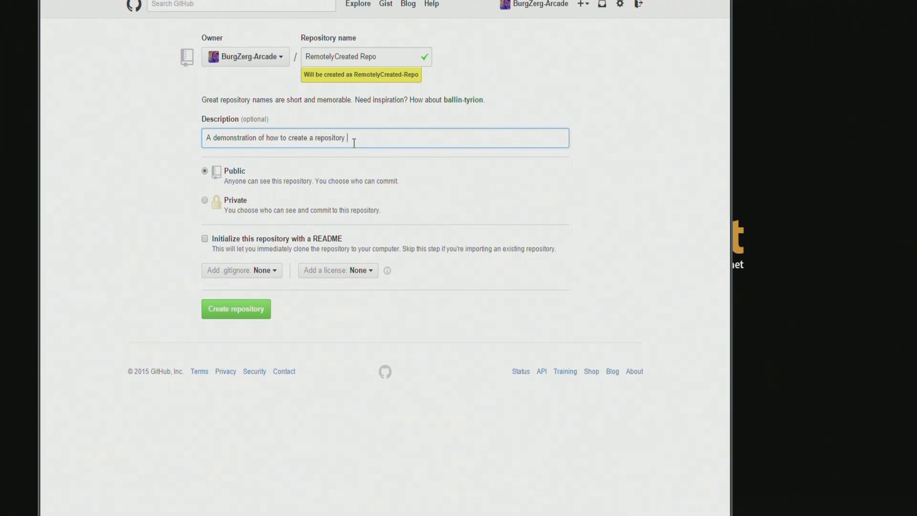
pyautogui.write('on')
pyautogui.write(' it')
pyautogui.press('BackSpace')
pyautogui.write('n github and then put a Unity proje')
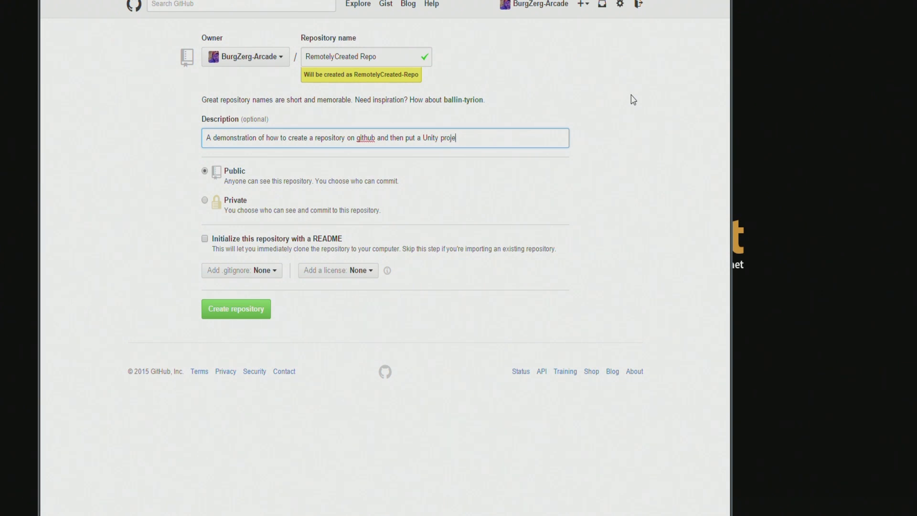
pyautogui.write('ct in it.')
# Switch the repository's visibility to Private, then back to Public
pyautogui.click(206, 204)
pyautogui.click(206, 205)
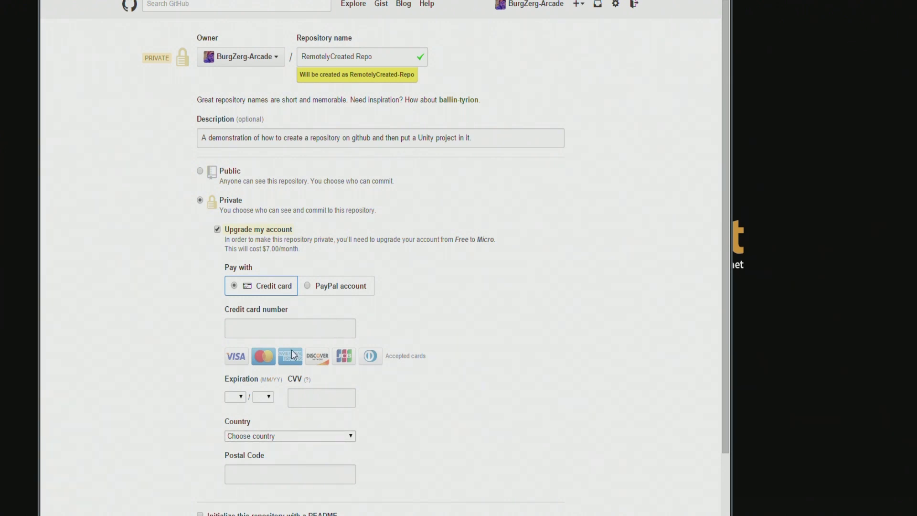
pyautogui.click(202, 176)
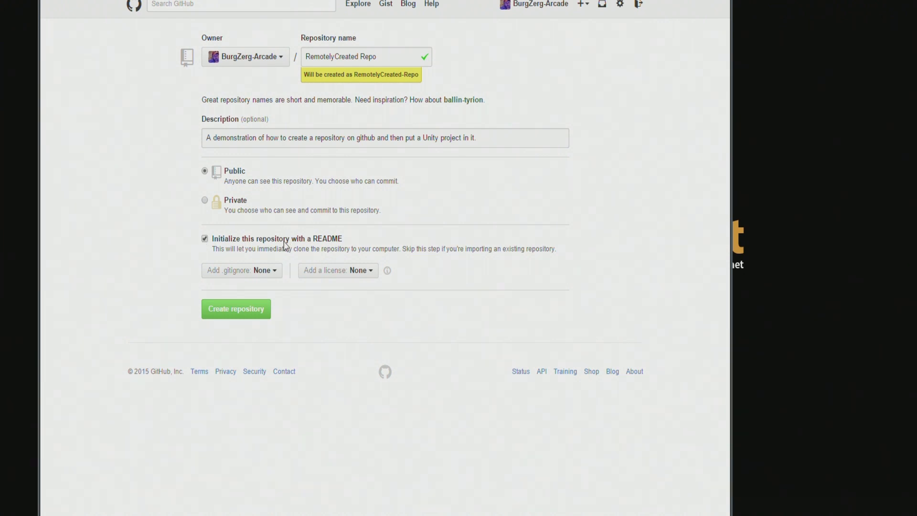
# Choose the Unity .gitignore template and the GNU General Public License v3.0
pyautogui.click(250, 277)
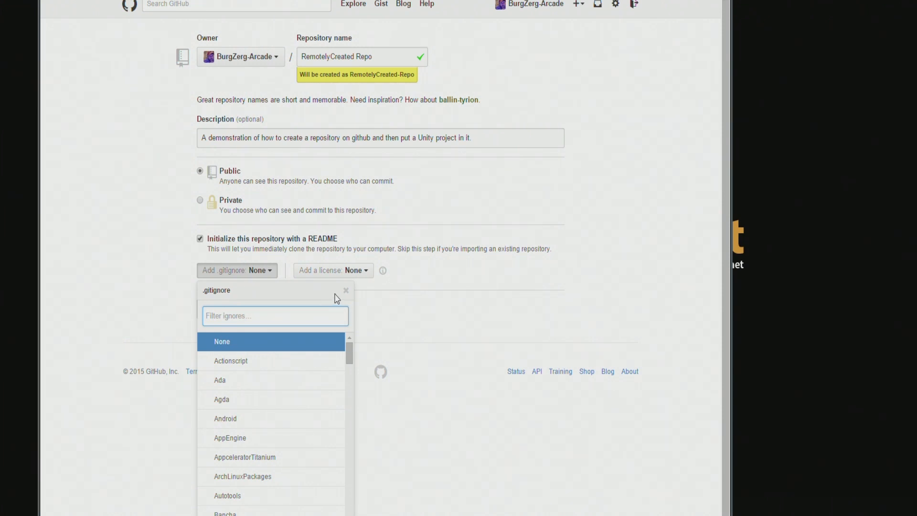
pyautogui.scroll(-1, 388, 301)
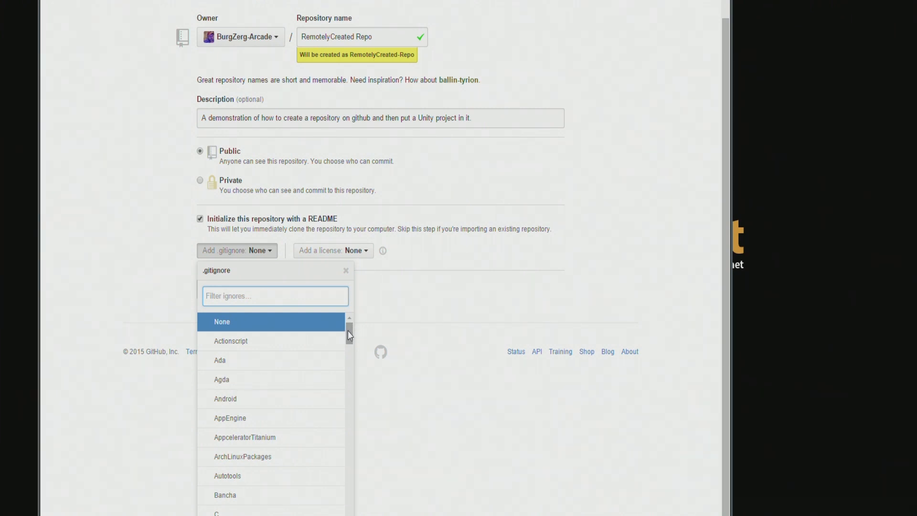
pyautogui.moveTo(353, 334); pyautogui.dragTo(351, 509)
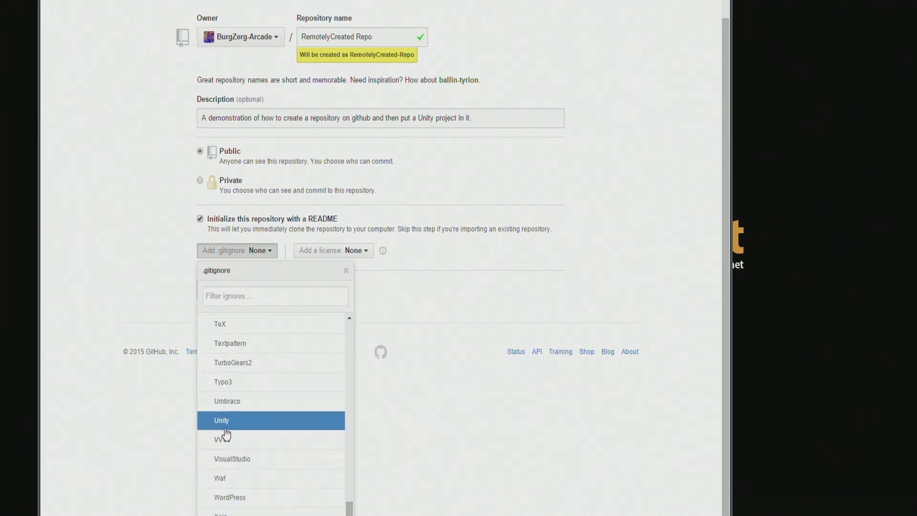
pyautogui.click(242, 423)
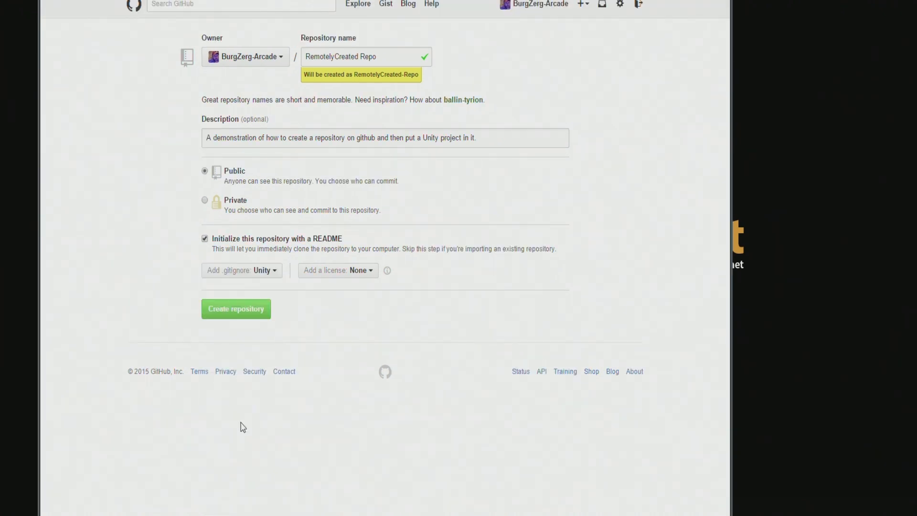
pyautogui.click(323, 270)
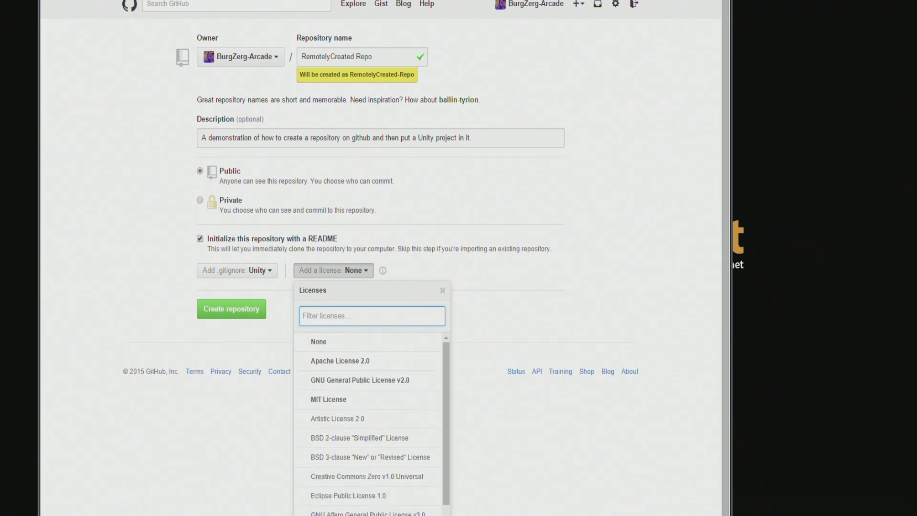
pyautogui.click(422, 515)
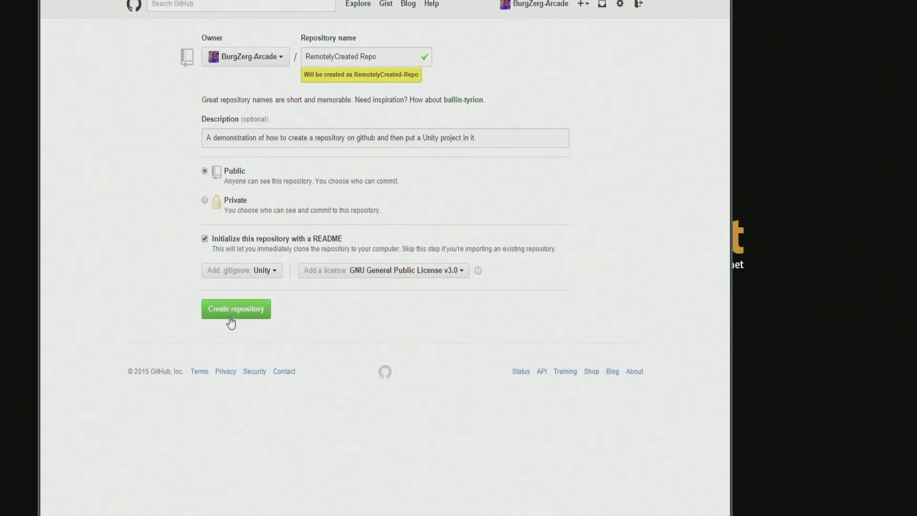
# Create the repository and view its README.md file
pyautogui.click(263, 309)
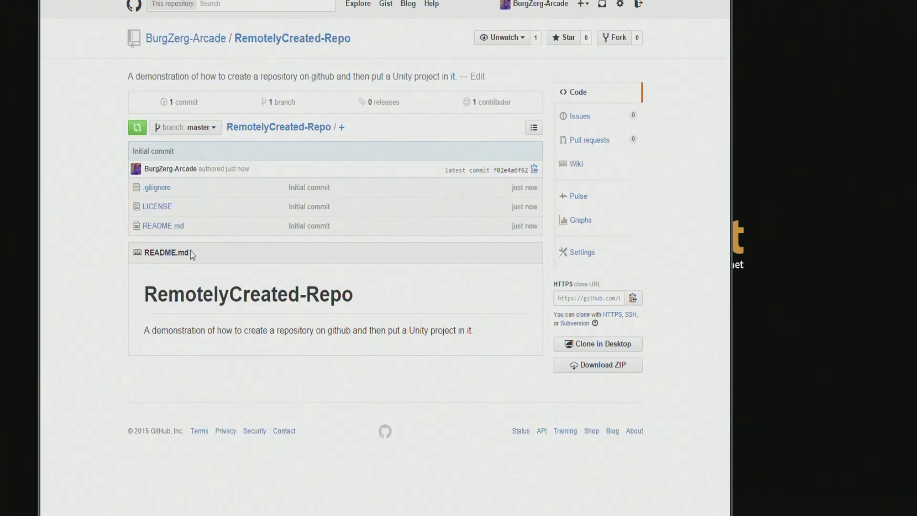
pyautogui.click(162, 226)
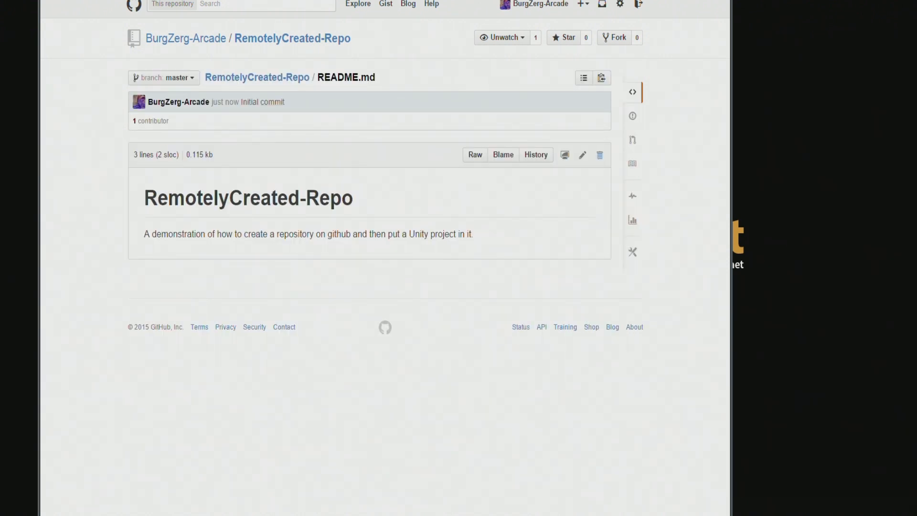
pyautogui.hotkey('alt', 'Left')
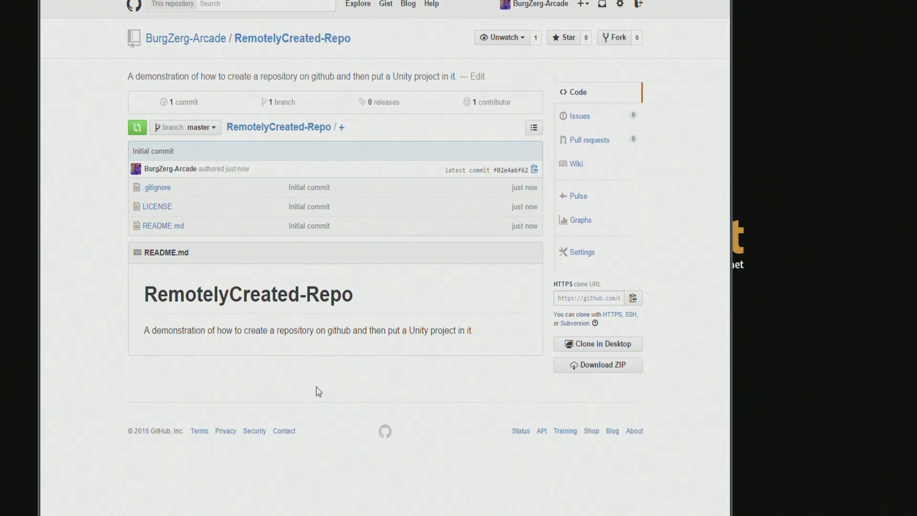
# Read through the GNU GPL v3 LICENSE file, then return to the repository page
pyautogui.click(156, 208)
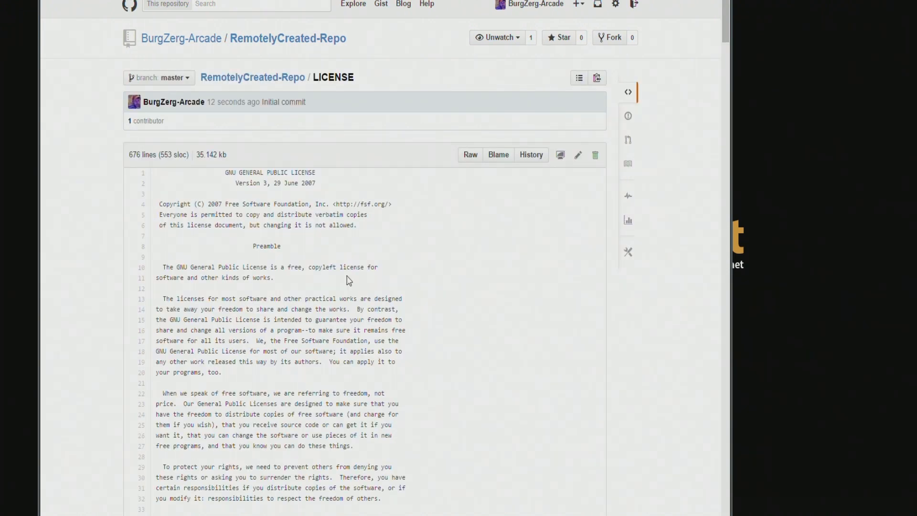
pyautogui.scroll(-20, 399, 378)
pyautogui.scroll(-20, 399, 410)
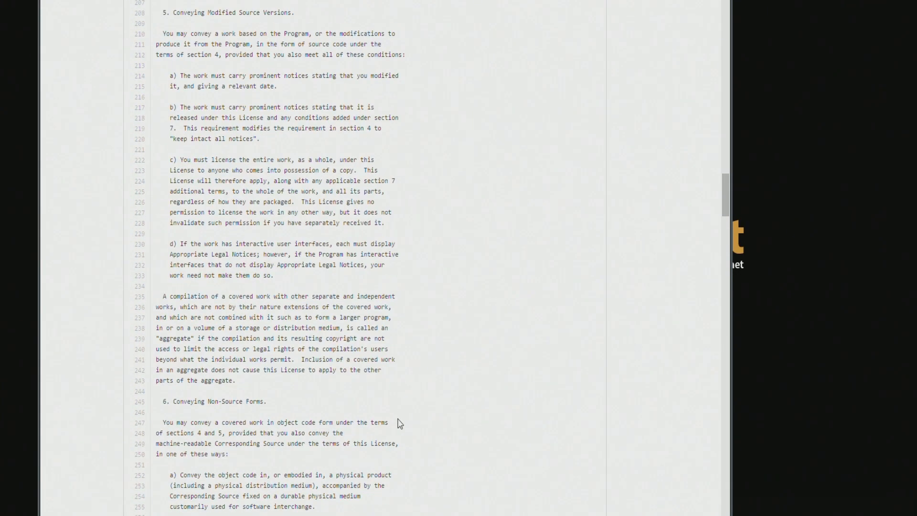
pyautogui.scroll(-13, 409, 460)
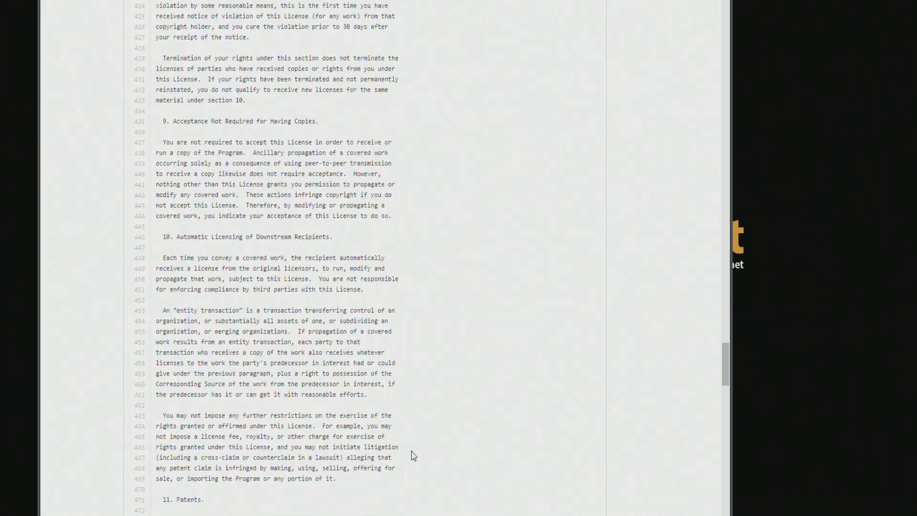
pyautogui.scroll(3, 409, 455)
pyautogui.hotkey('alt', 'Left')
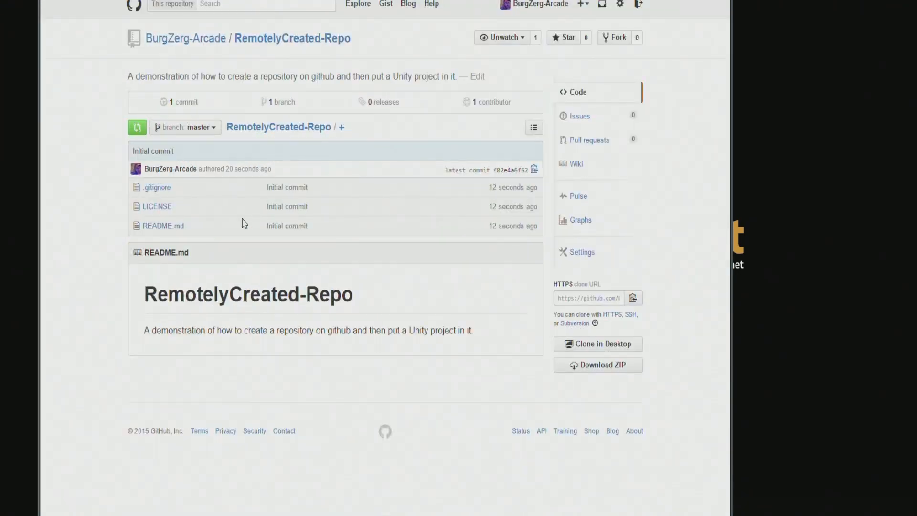
# Open .gitignore and highlight its ignored-folder, project-file, meta-file and crash-report rules
pyautogui.click(159, 190)
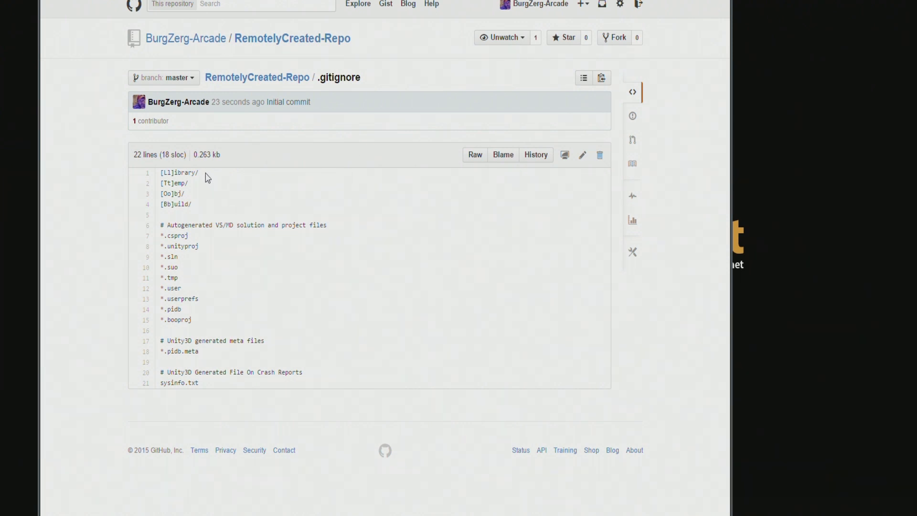
pyautogui.moveTo(200, 173); pyautogui.dragTo(159, 167)
pyautogui.click(198, 204)
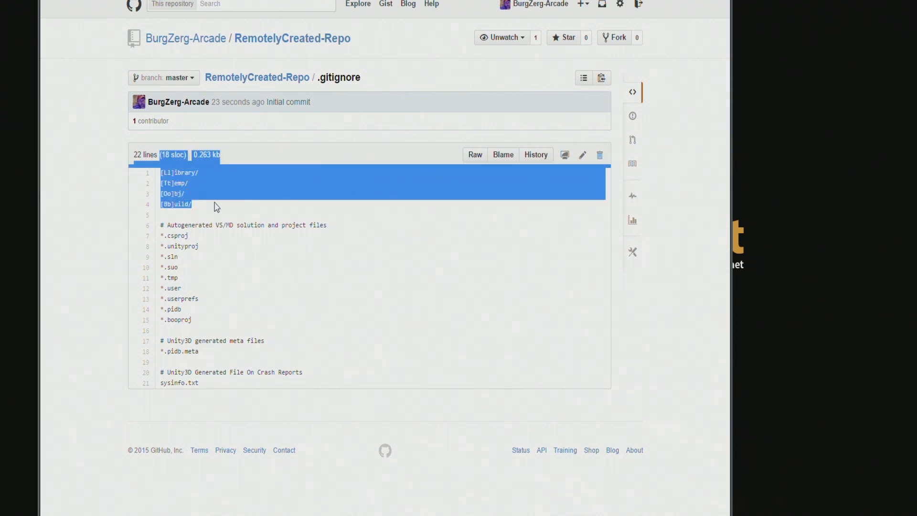
pyautogui.click(189, 192)
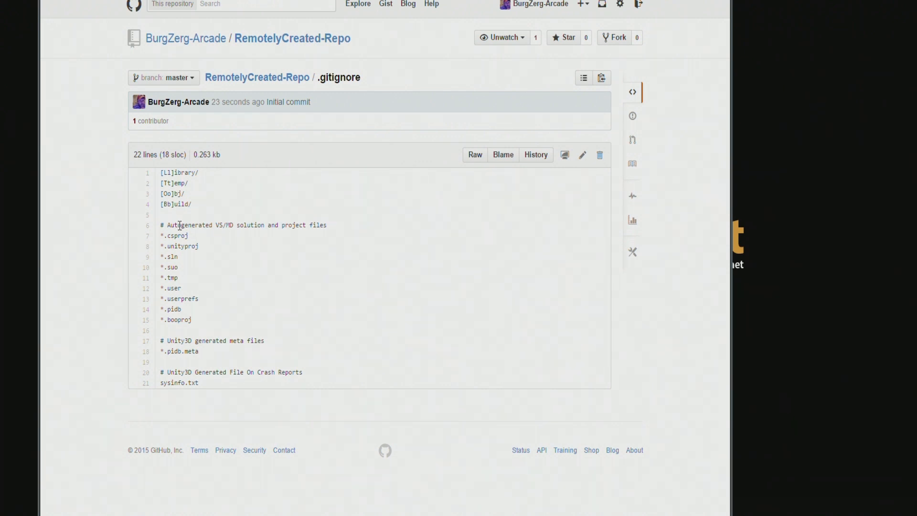
pyautogui.moveTo(177, 225); pyautogui.dragTo(332, 228)
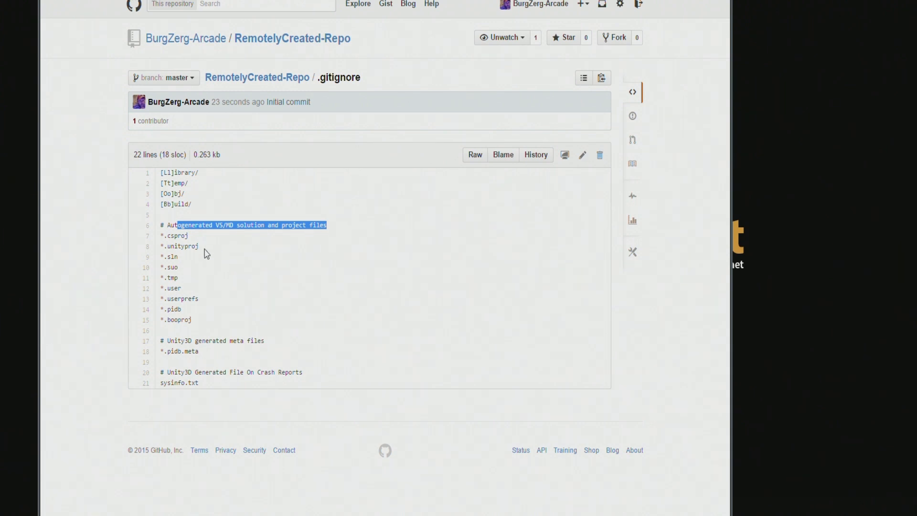
pyautogui.click(162, 236)
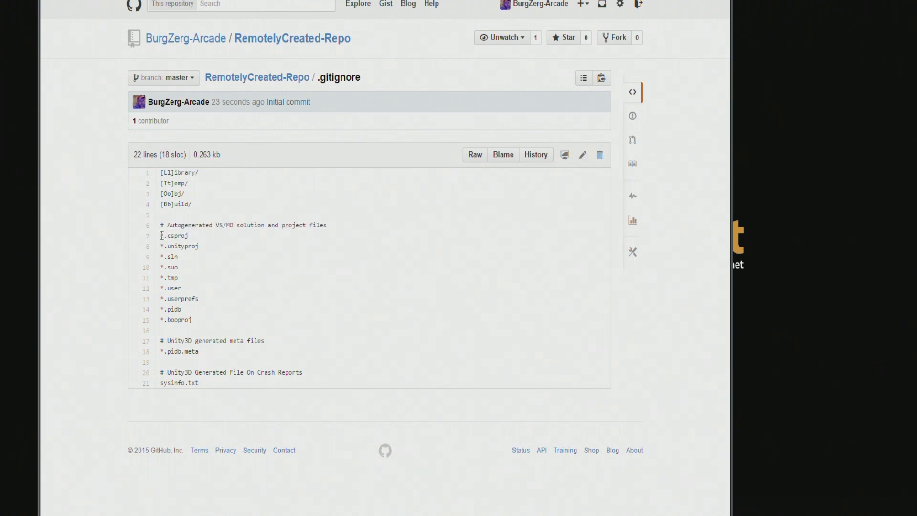
pyautogui.moveTo(161, 235); pyautogui.dragTo(236, 321)
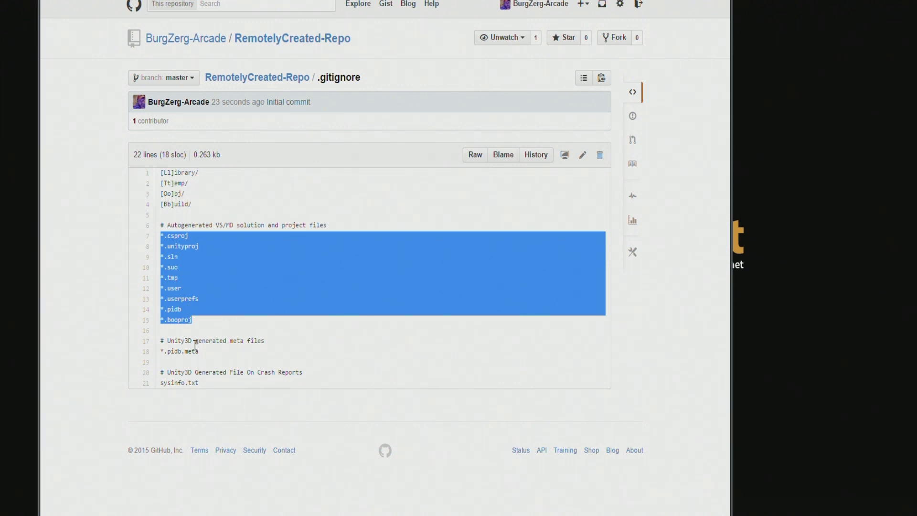
pyautogui.moveTo(199, 352); pyautogui.dragTo(162, 338)
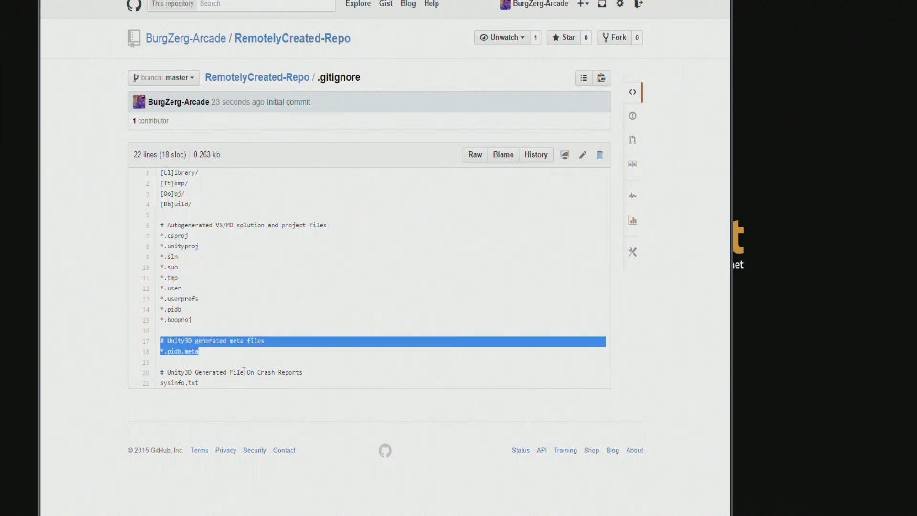
pyautogui.moveTo(226, 388); pyautogui.dragTo(167, 367)
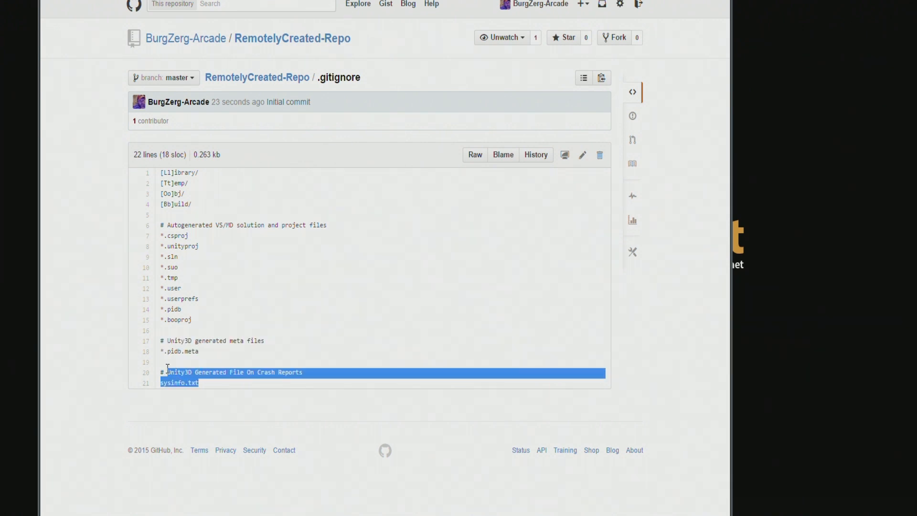
pyautogui.click(302, 314)
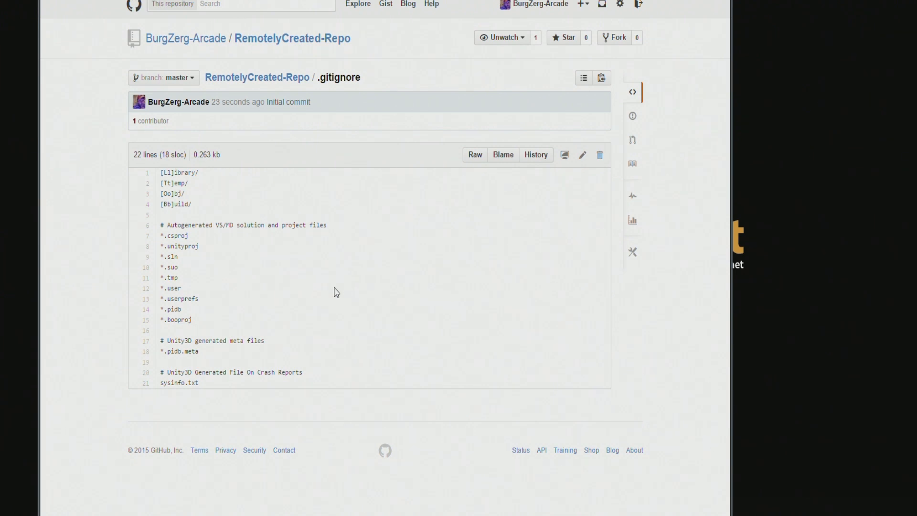
# On the SourceTree website, highlight the headline about a free Git client for Windows or Mac
pyautogui.hotkey('alt', 'Left')
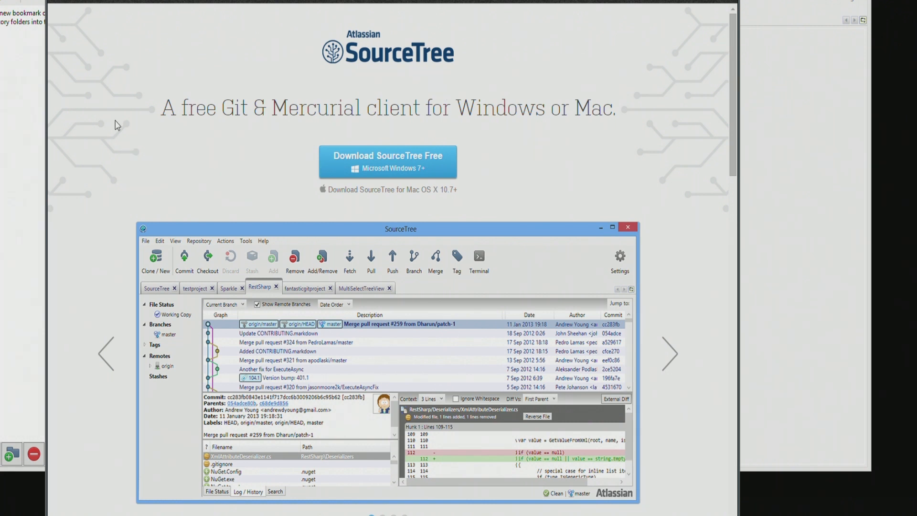
pyautogui.moveTo(159, 107); pyautogui.dragTo(404, 101)
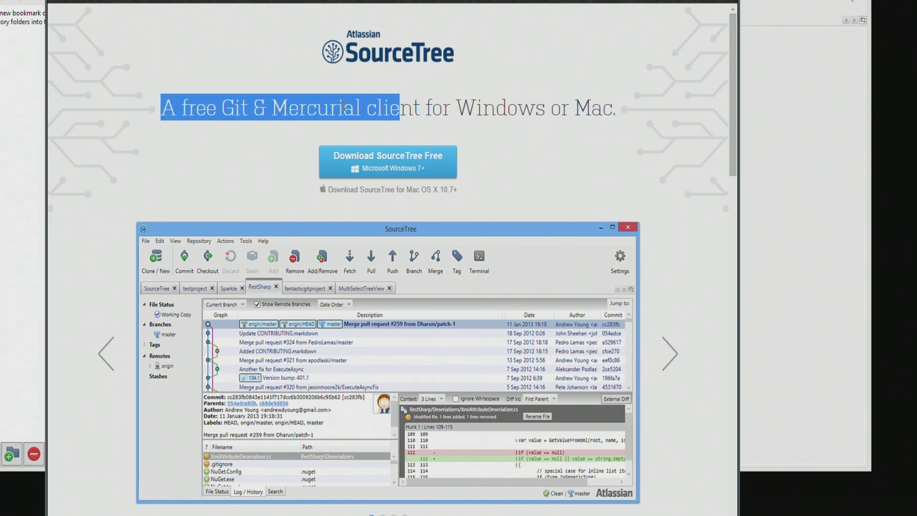
pyautogui.click(612, 130)
pyautogui.keyDown('shift'); pyautogui.click(456, 109); pyautogui.keyUp('shift')
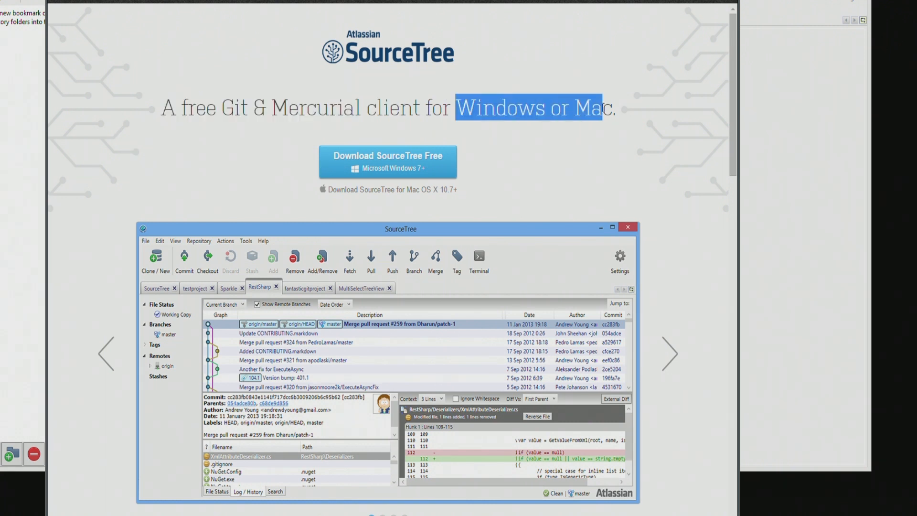
pyautogui.moveTo(603, 109); pyautogui.dragTo(617, 110)
# Scroll to the supported Git services such as Bitbucket, then switch to the SourceTree application
pyautogui.scroll(-5, 564, 160)
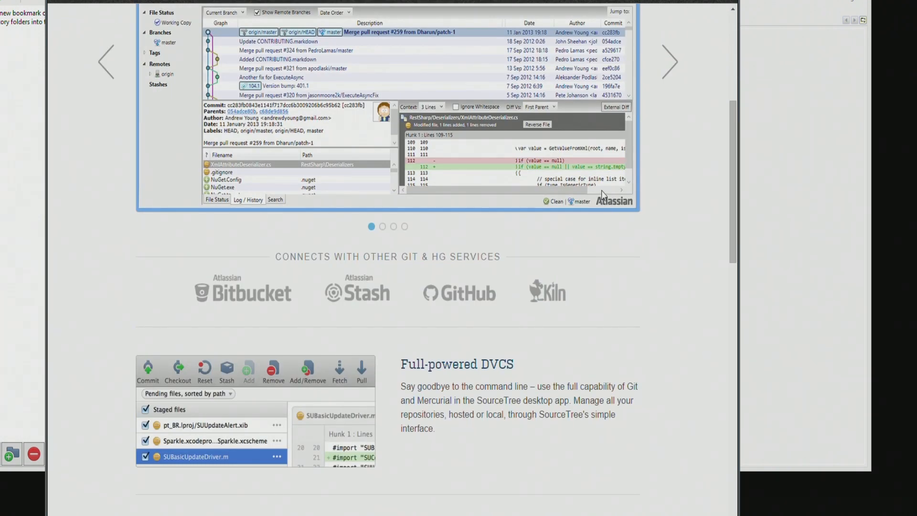
pyautogui.scroll(5, 655, 205)
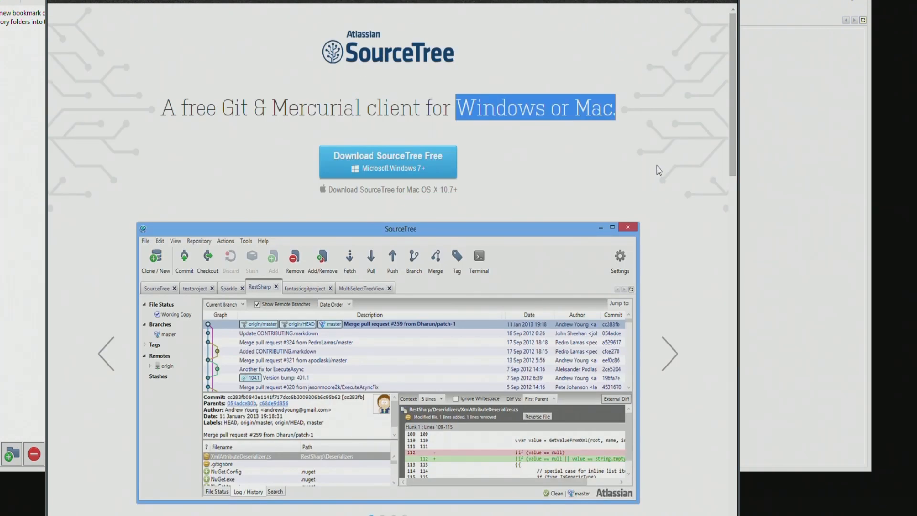
pyautogui.scroll(-4, 715, 238)
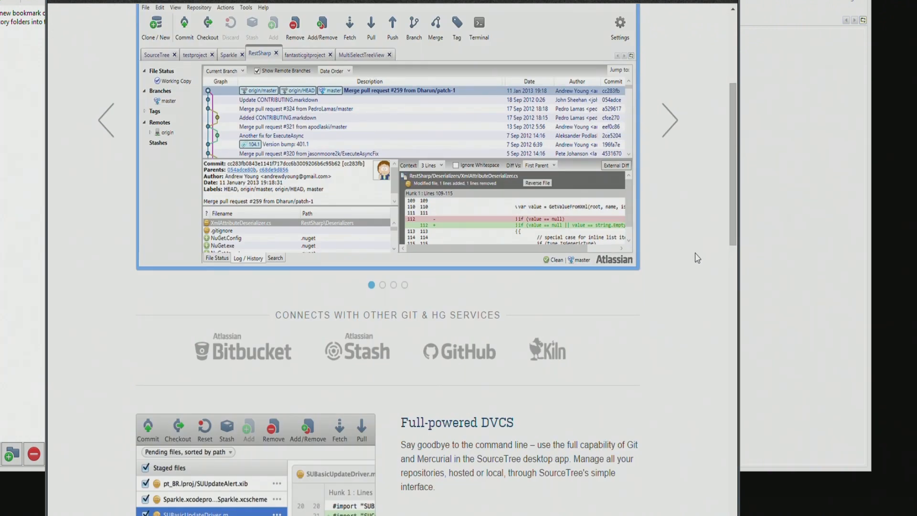
pyautogui.doubleClick(273, 341)
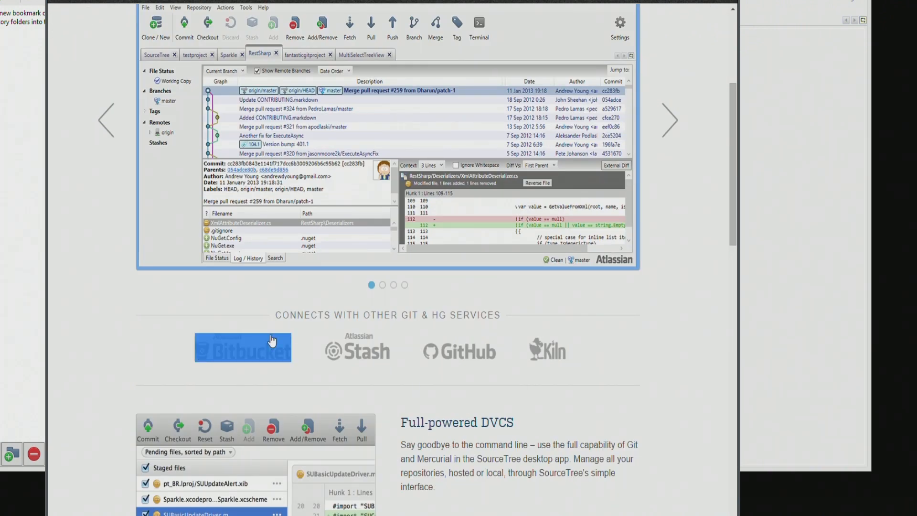
pyautogui.moveTo(271, 336); pyautogui.dragTo(608, 344)
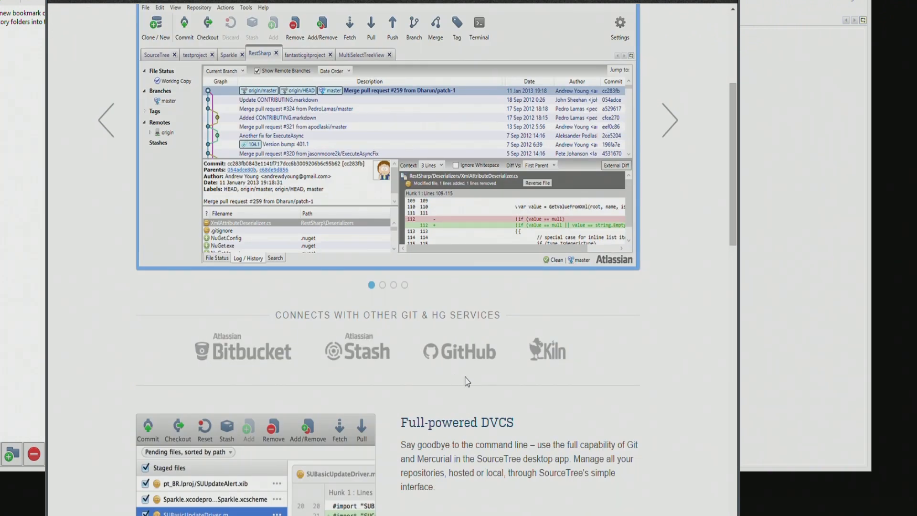
pyautogui.scroll(-17, 585, 392)
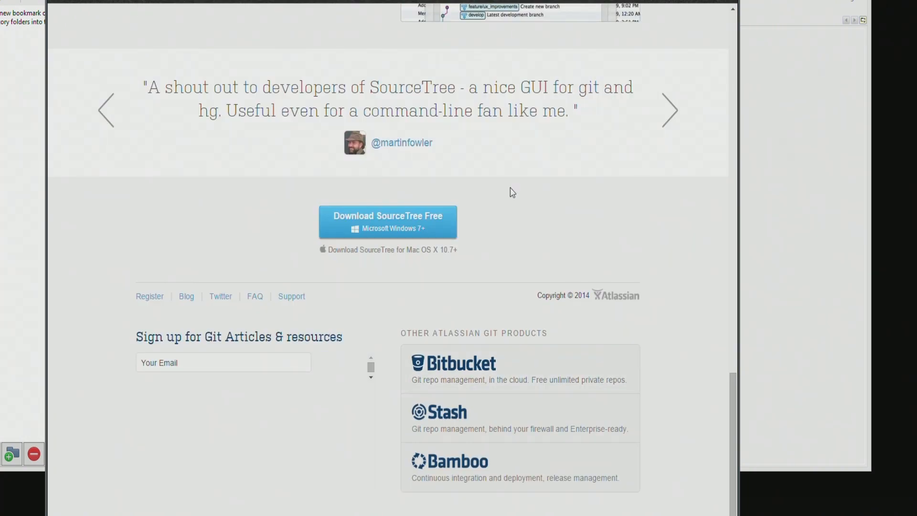
pyautogui.scroll(20, 575, 199)
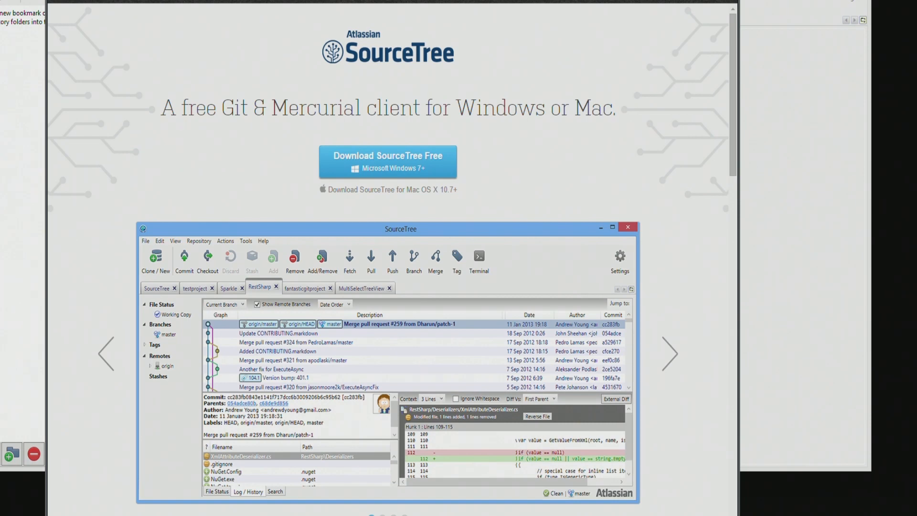
pyautogui.hotkey('alt', 'Tab')
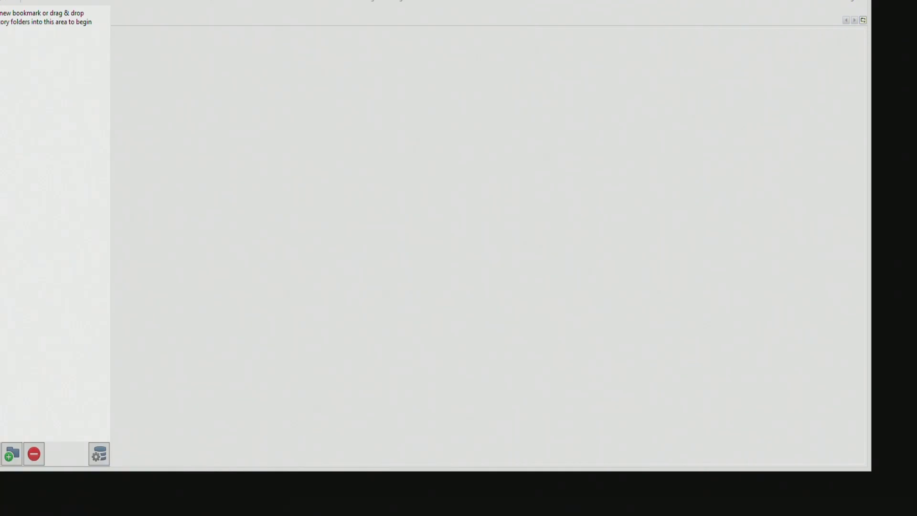
# Open Clone/New, glance at Create New Repository, then browse hosted GitHub repositories from Clone Repository
pyautogui.click(269, 206)
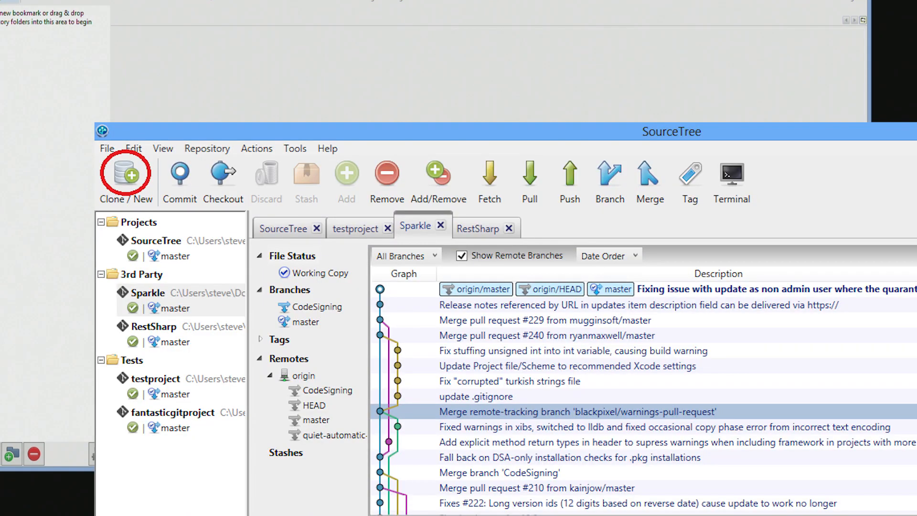
pyautogui.click(6, 1)
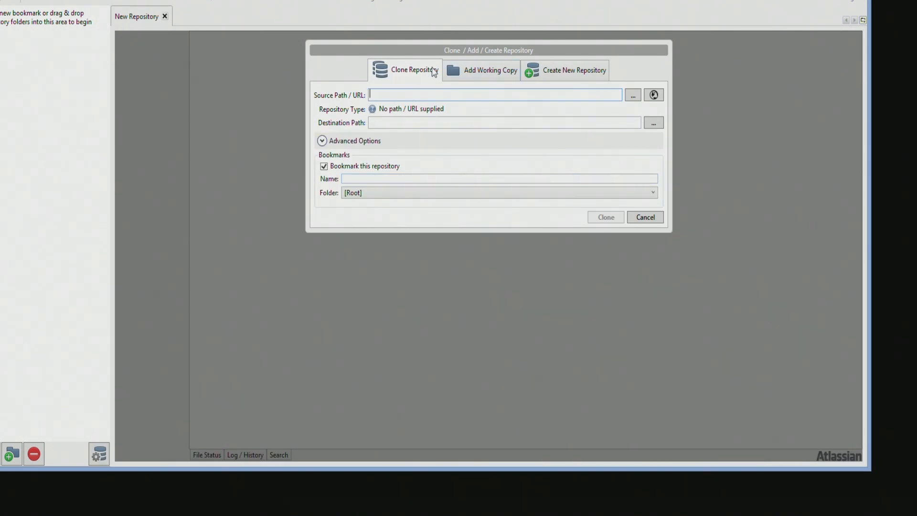
pyautogui.click(559, 76)
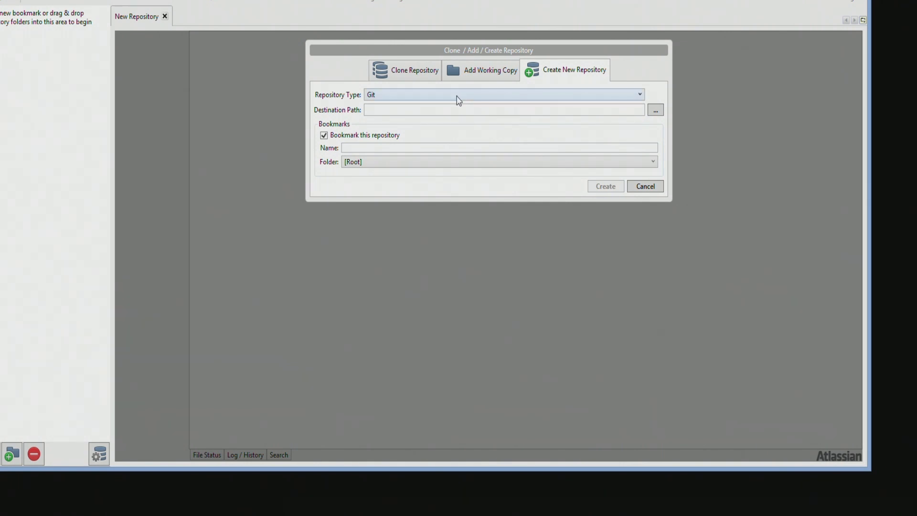
pyautogui.click(412, 71)
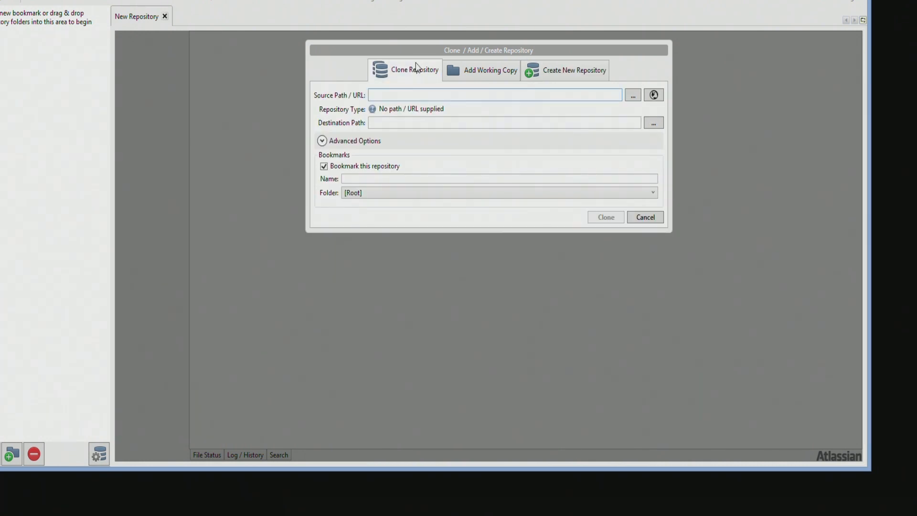
pyautogui.click(654, 95)
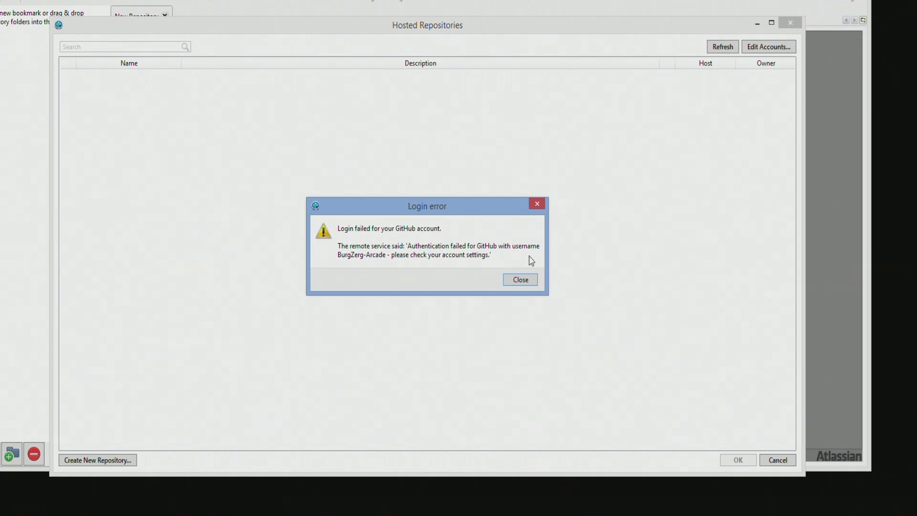
# Dismiss the login error, close the hosted window, and check saved passwords in SourceTree settings
pyautogui.click(517, 284)
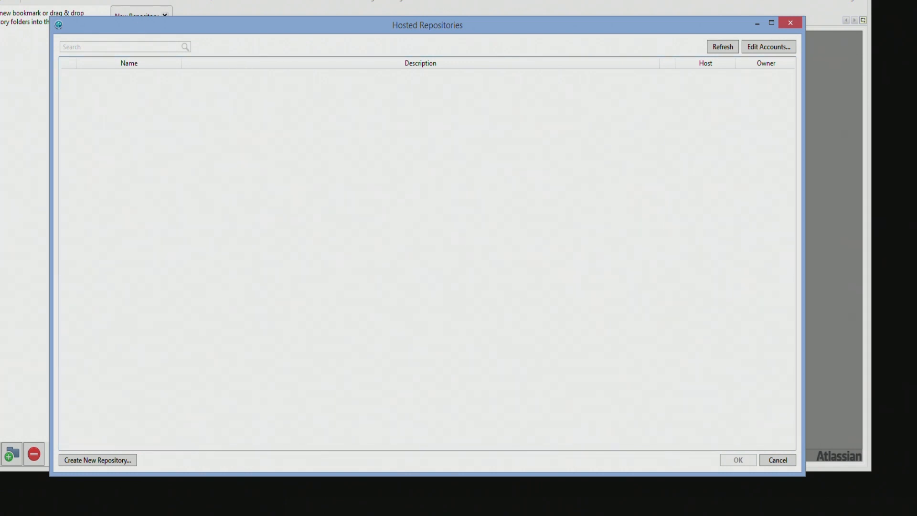
pyautogui.click(778, 460)
pyautogui.click(138, 0)
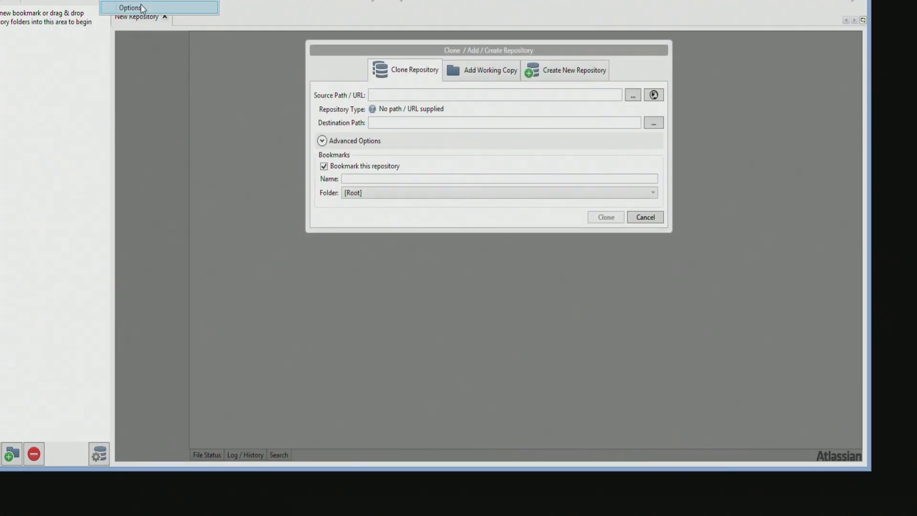
pyautogui.click(142, 8)
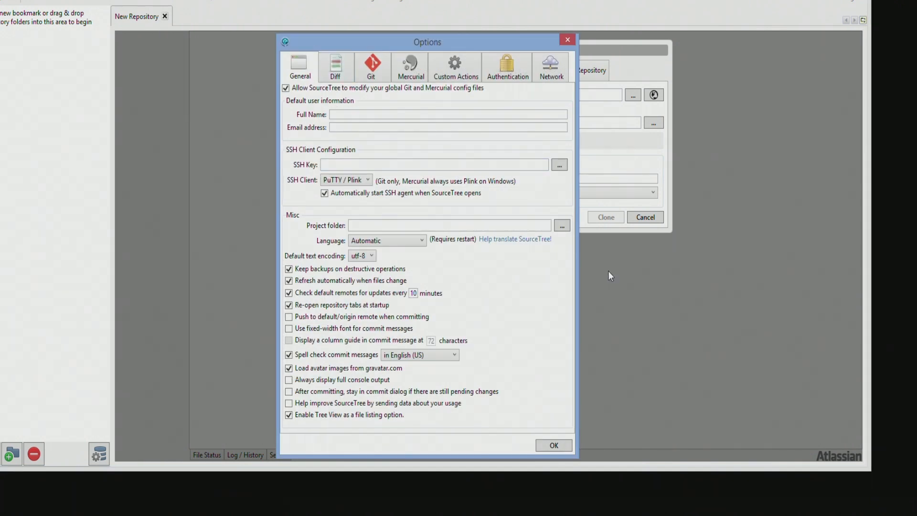
pyautogui.click(510, 65)
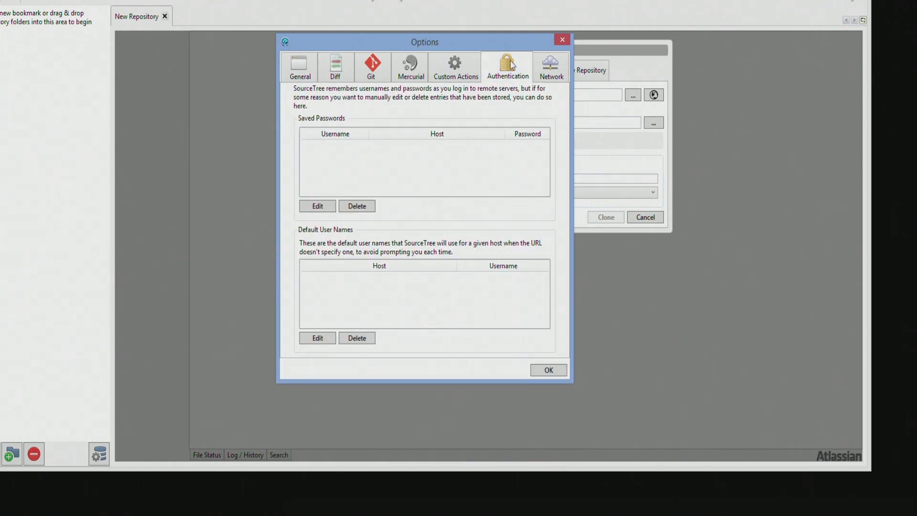
pyautogui.click(304, 63)
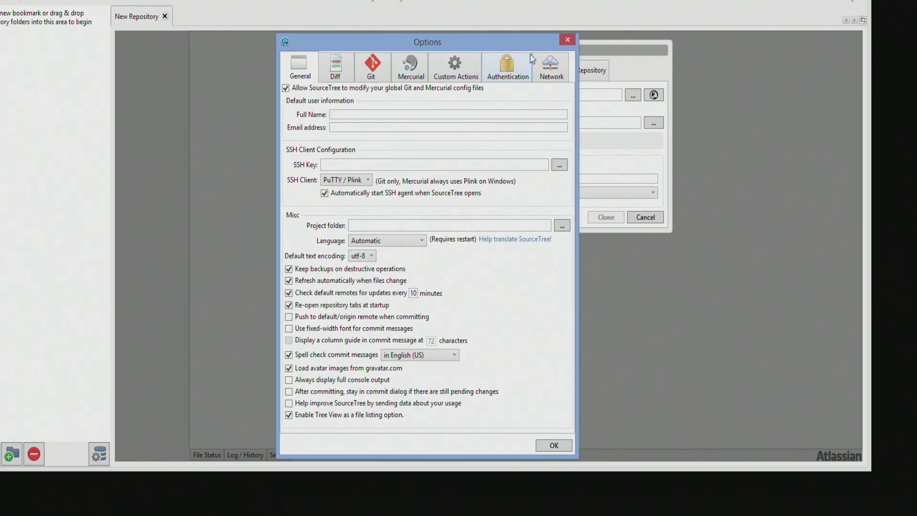
pyautogui.click(567, 40)
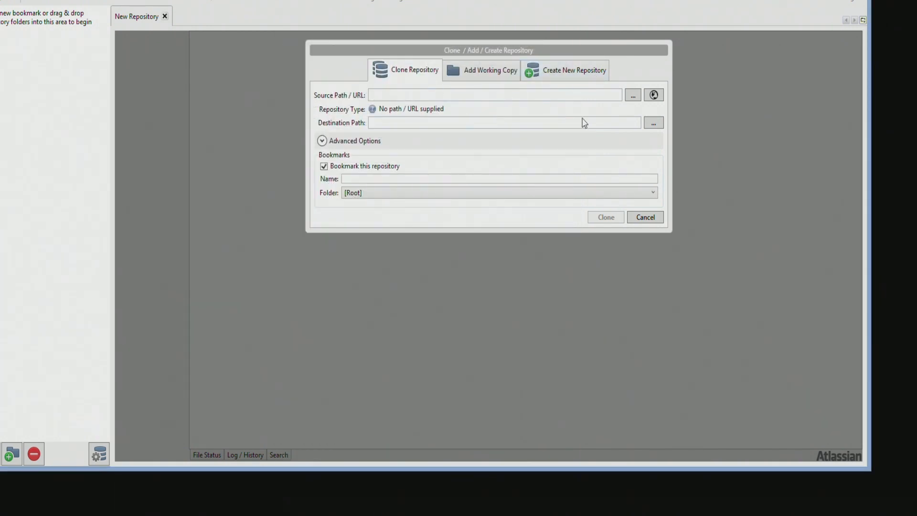
# Delete the GitHub account from the Hosted Account List and close the Hosted Repositories window
pyautogui.click(659, 93)
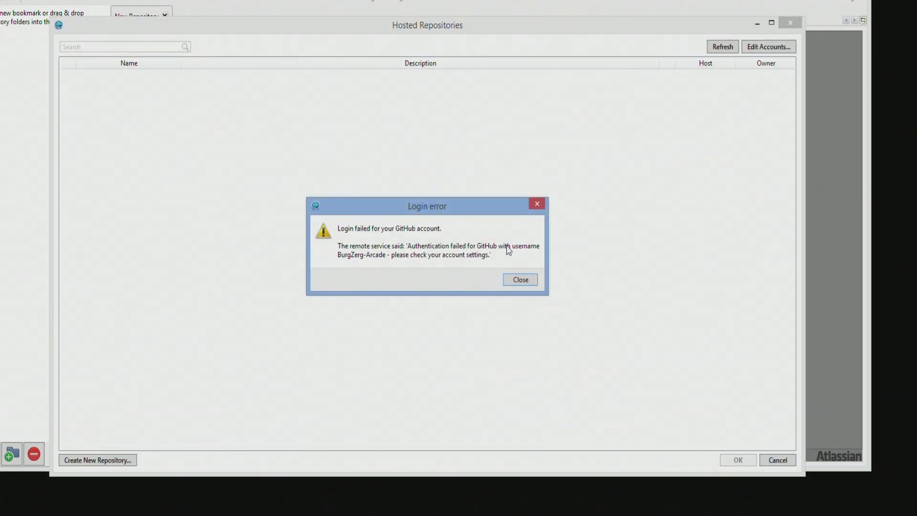
pyautogui.press('Return')
pyautogui.click(770, 47)
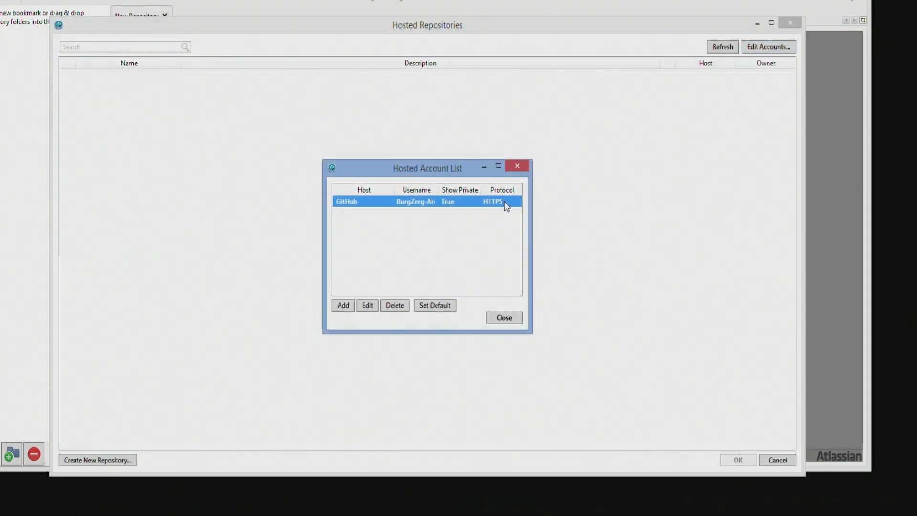
pyautogui.click(395, 305)
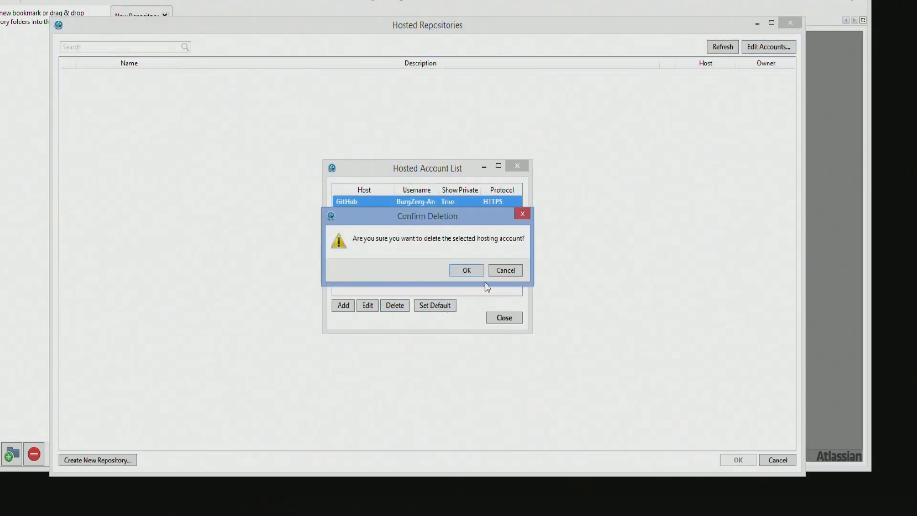
pyautogui.click(471, 271)
pyautogui.click(504, 318)
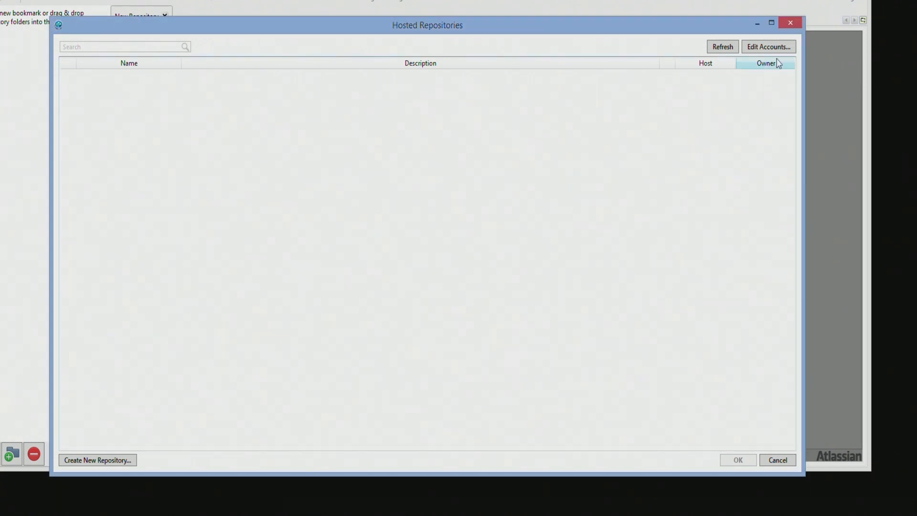
pyautogui.click(792, 24)
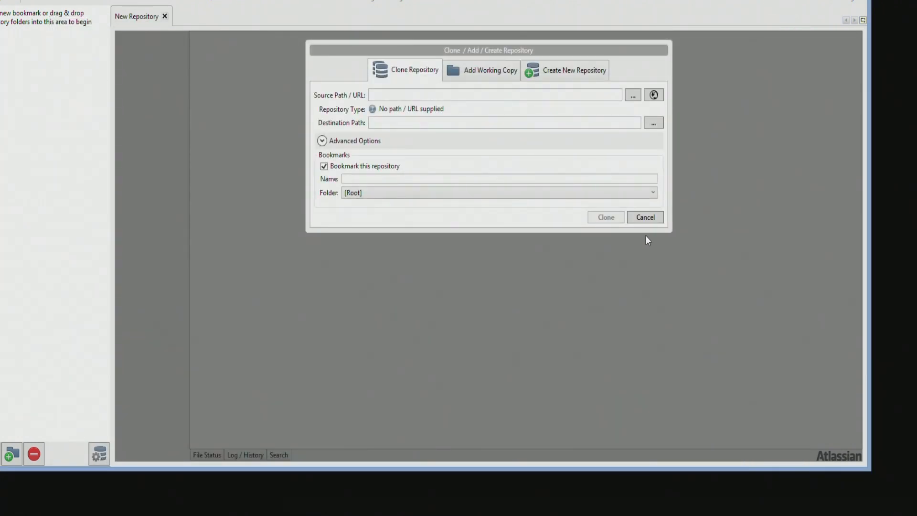
# Start a new hosted account with GitHub as the hosting service and enter the GitHub username
pyautogui.click(655, 96)
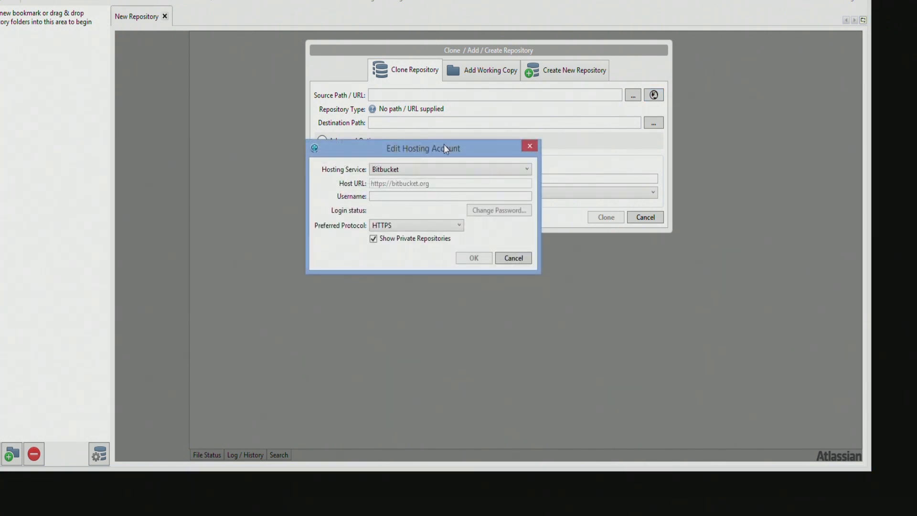
pyautogui.click(483, 170)
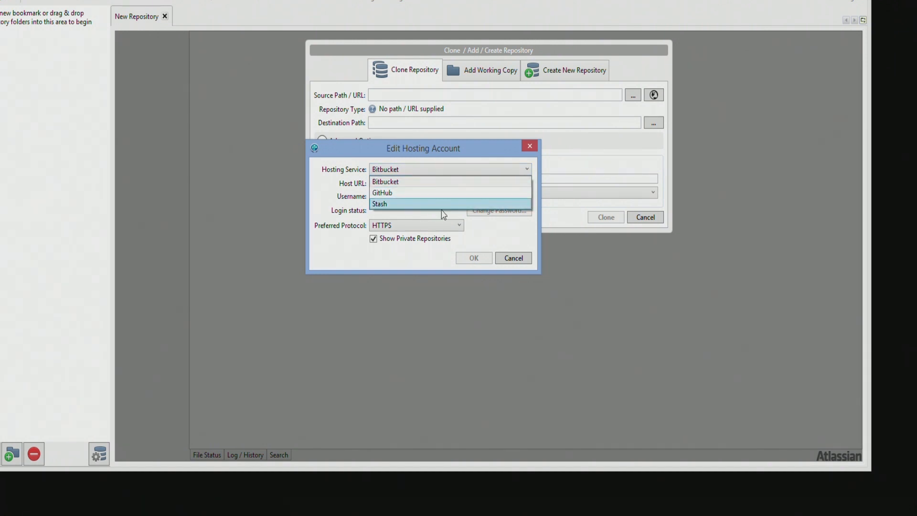
pyautogui.click(419, 196)
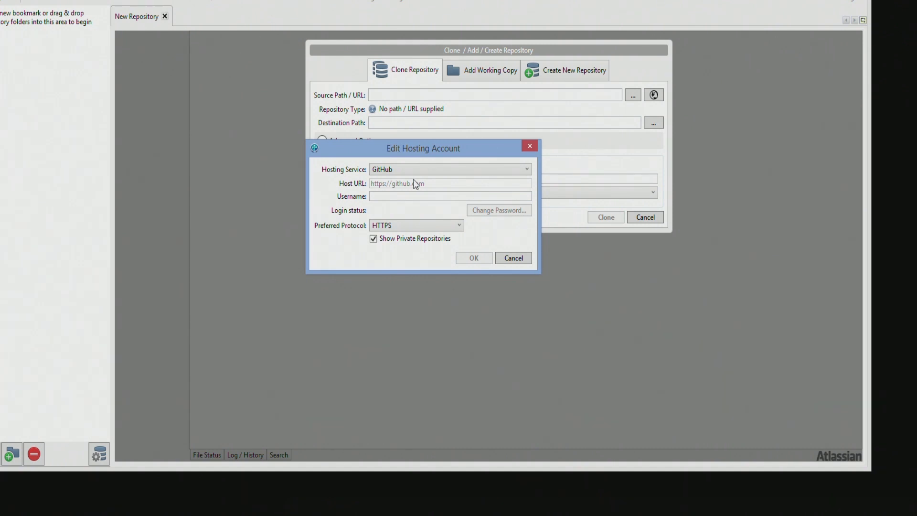
pyautogui.click(420, 196)
pyautogui.hotkey('alt', 'Tab')
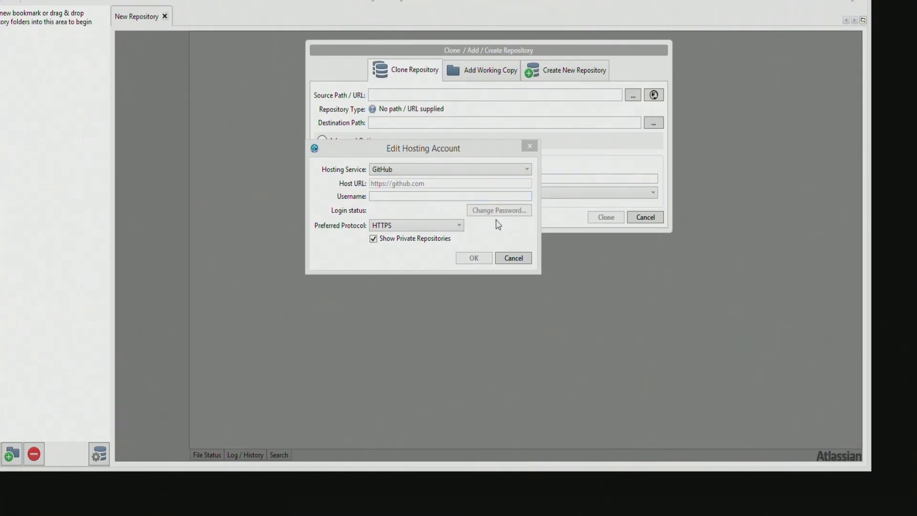
pyautogui.click(453, 197)
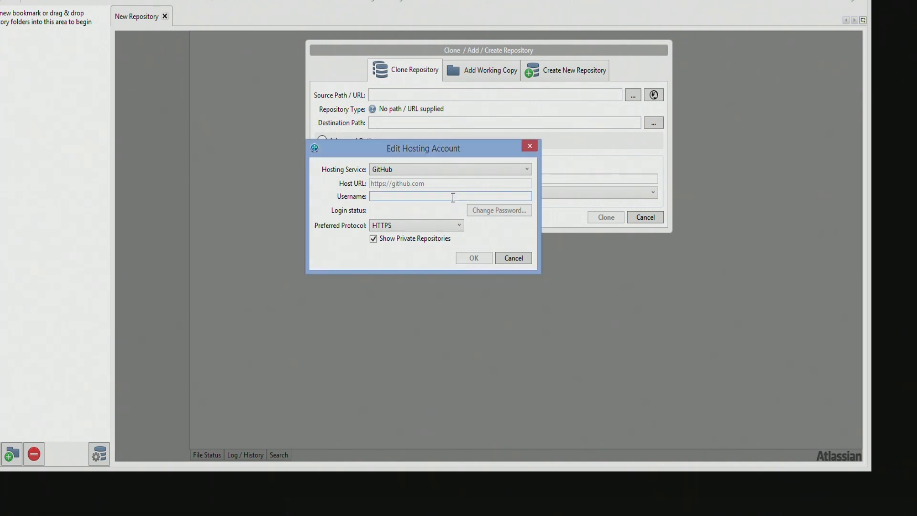
pyautogui.write('BurgZerg-Arcade')
# Log in with the account password, keep HTTPS as the preferred protocol, and save the account
pyautogui.click(499, 210)
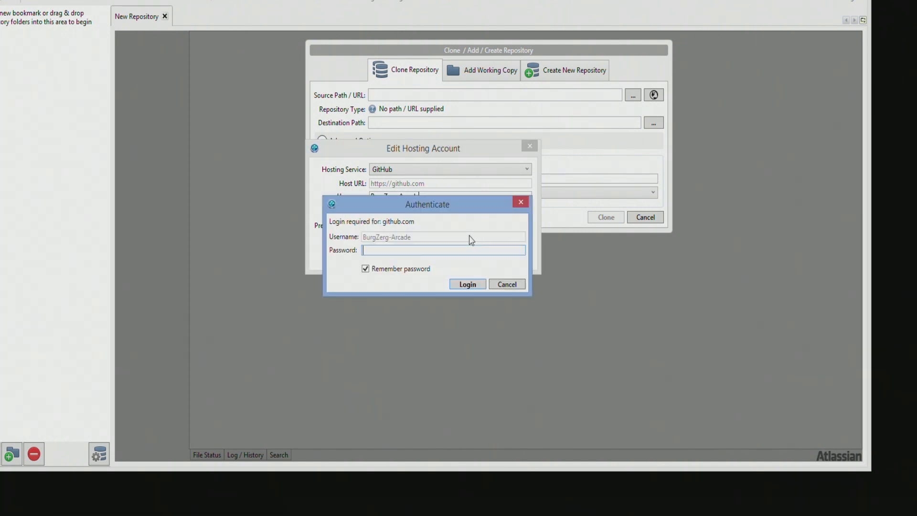
pyautogui.press('Return')
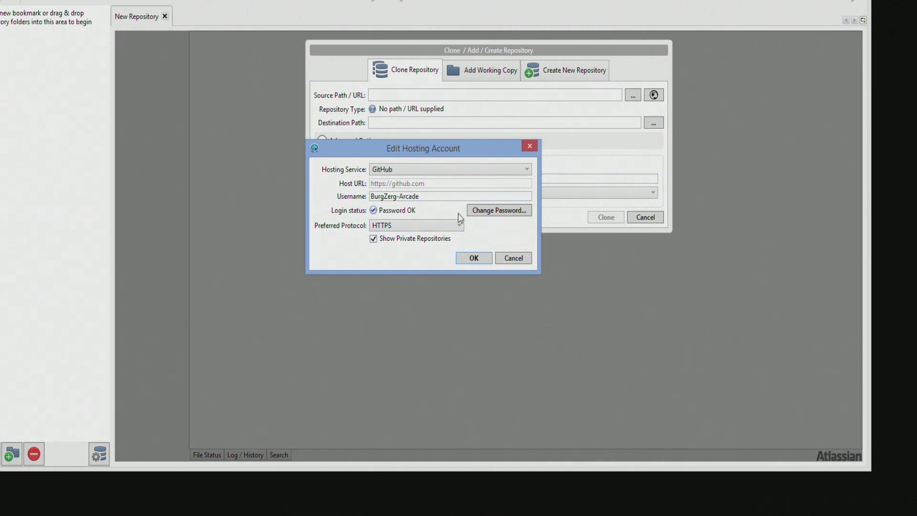
pyautogui.click(409, 229)
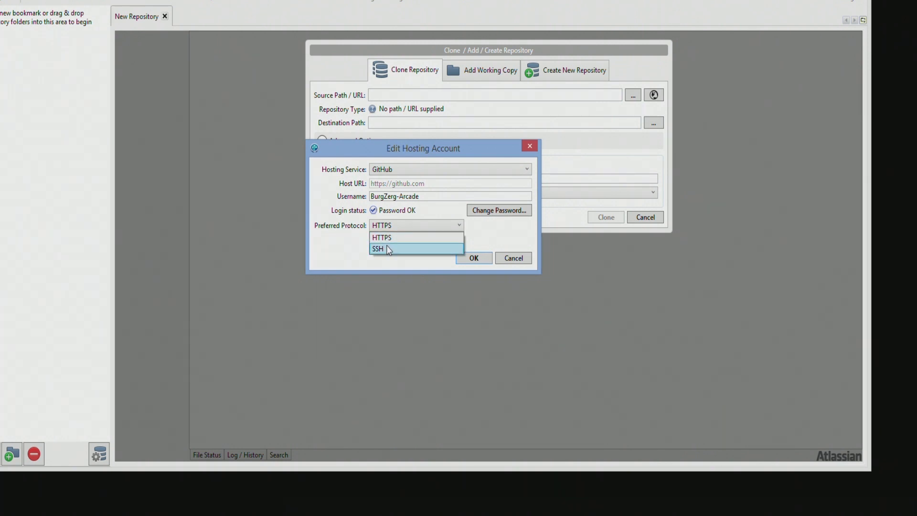
pyautogui.click(336, 247)
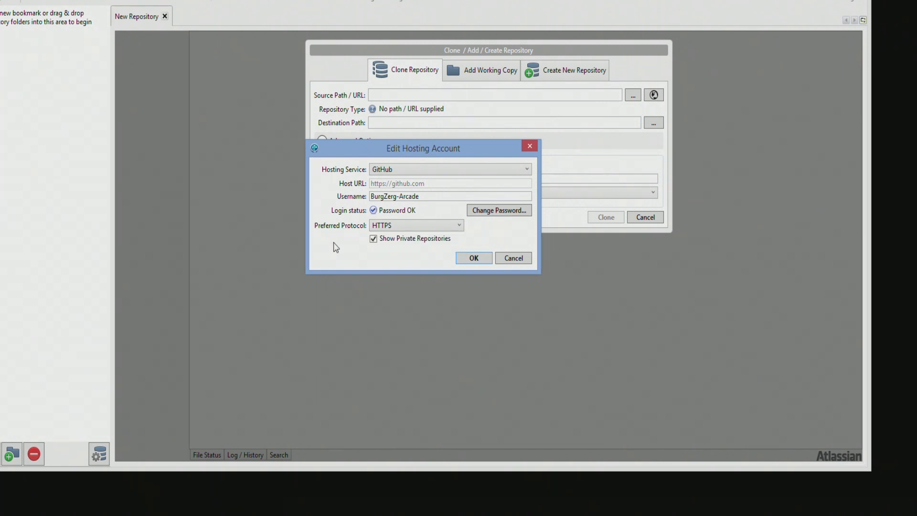
pyautogui.click(473, 259)
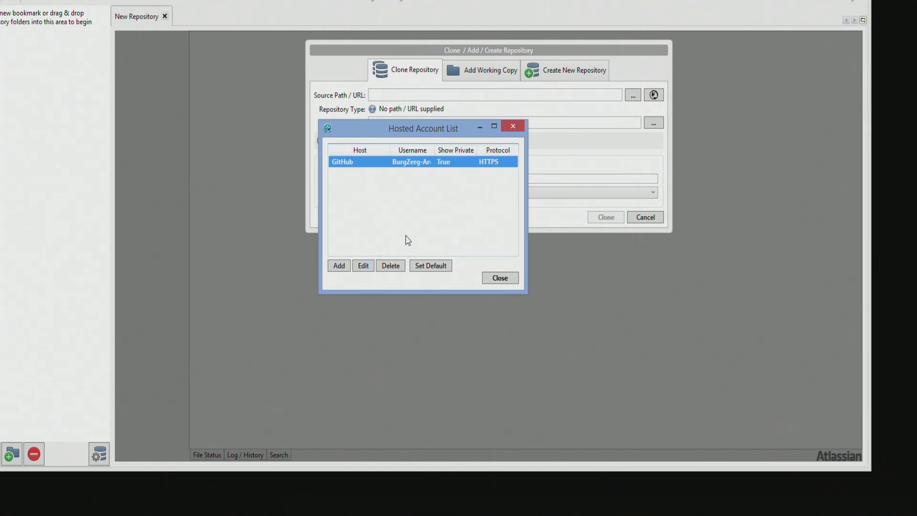
pyautogui.click(339, 266)
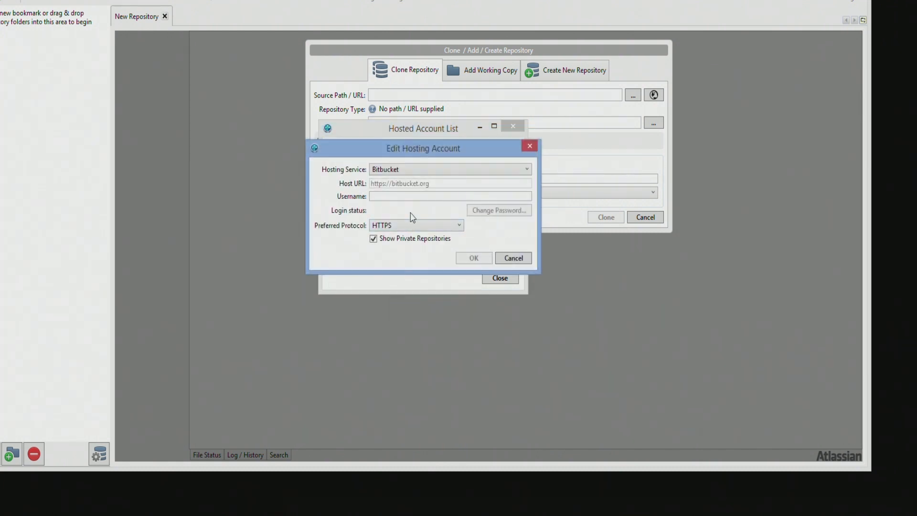
# Cancel the extra account form, close the account list, and select RemotelyCreated-Repo in Hosted Repositories
pyautogui.click(511, 258)
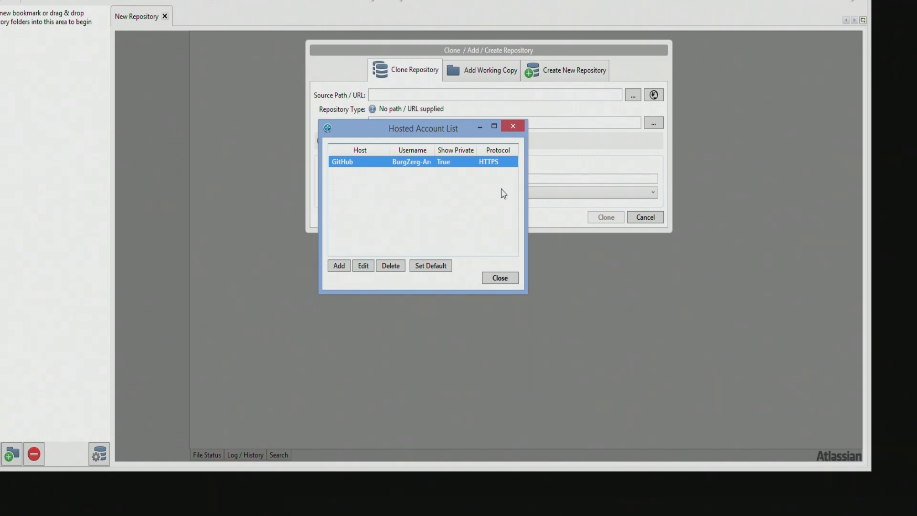
pyautogui.click(499, 277)
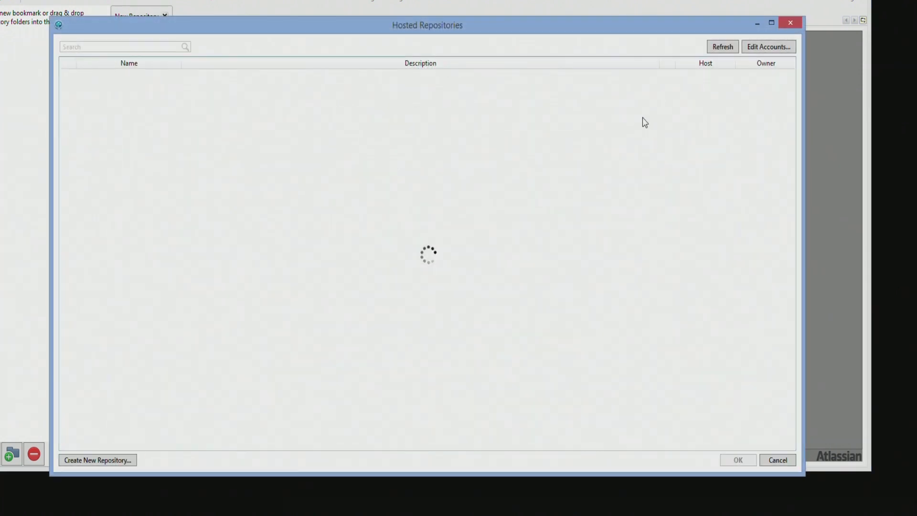
pyautogui.click(124, 79)
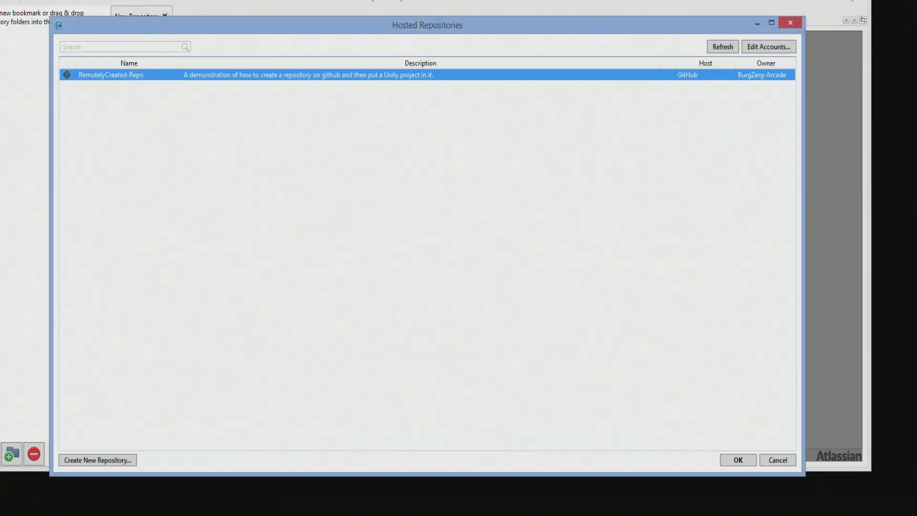
pyautogui.hotkey('alt', 'Tab')
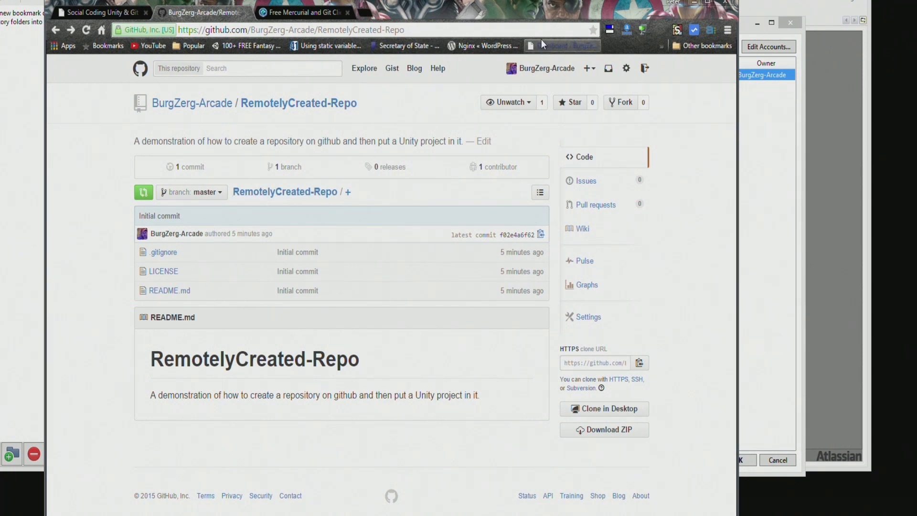
# Move the browser aside and confirm RemotelyCreated-Repo as the clone source, cancelling a stray Create New Repository form
pyautogui.moveTo(542, 9); pyautogui.dragTo(0, 0)
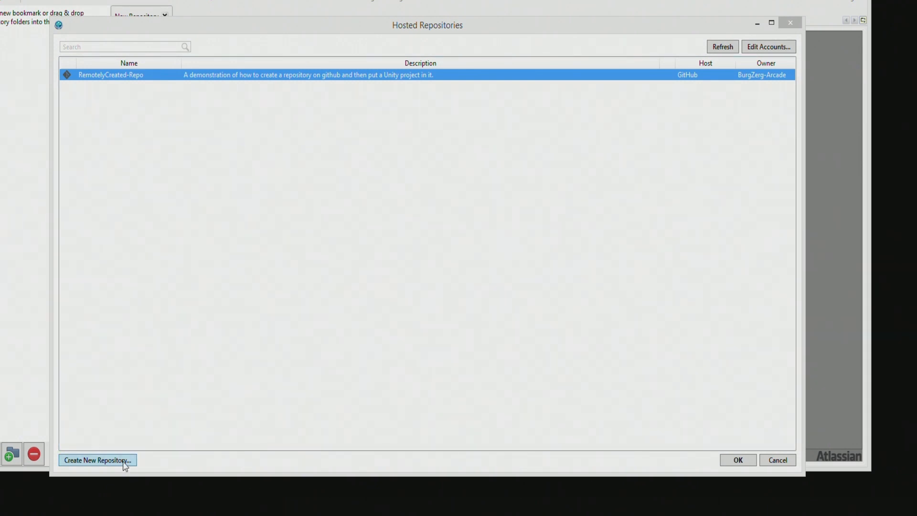
pyautogui.click(125, 461)
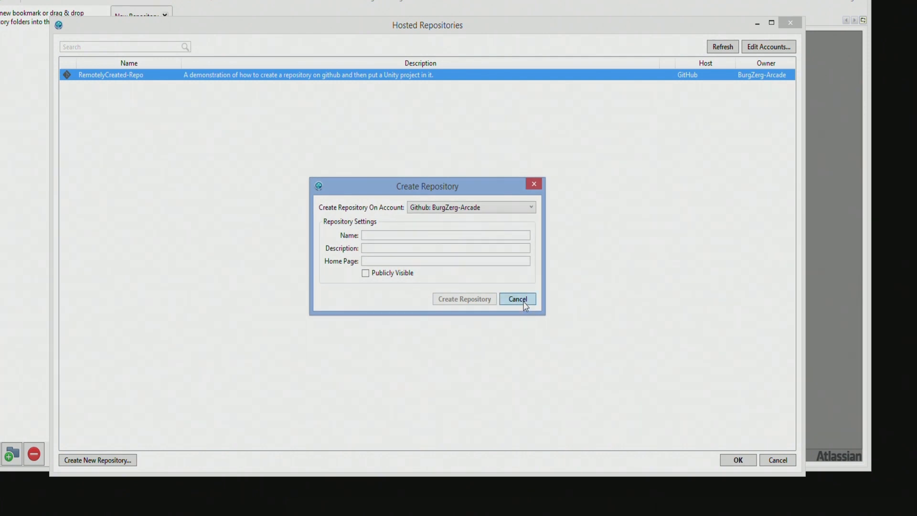
pyautogui.click(524, 303)
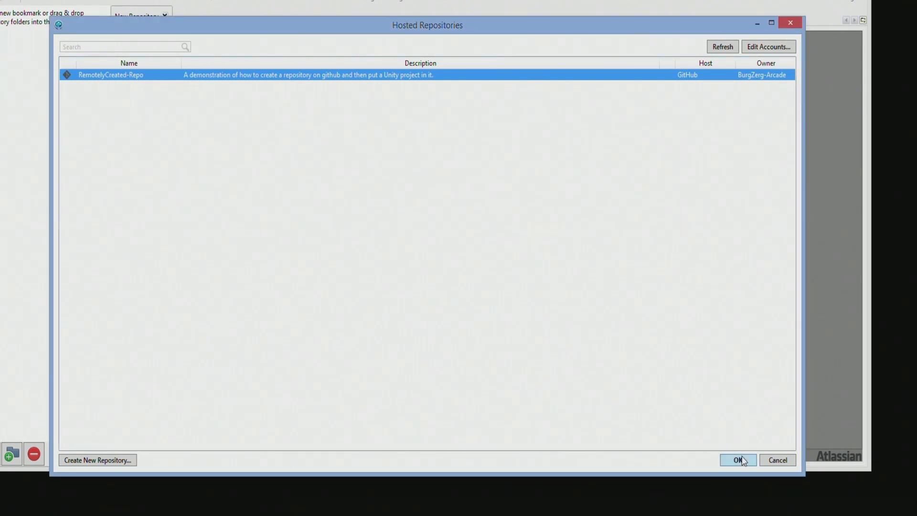
pyautogui.click(738, 460)
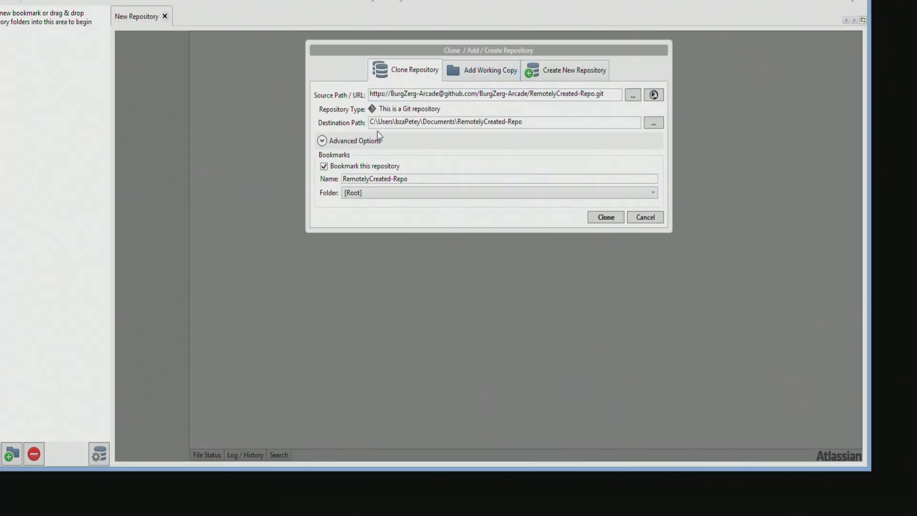
# Browse for the clone destination to the F:\git\Public\Unity3d folder
pyautogui.click(653, 126)
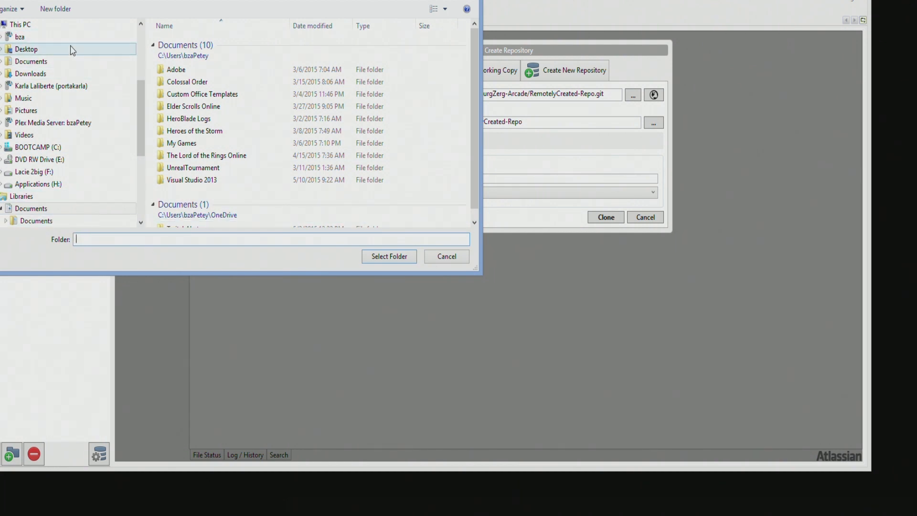
pyautogui.click(72, 25)
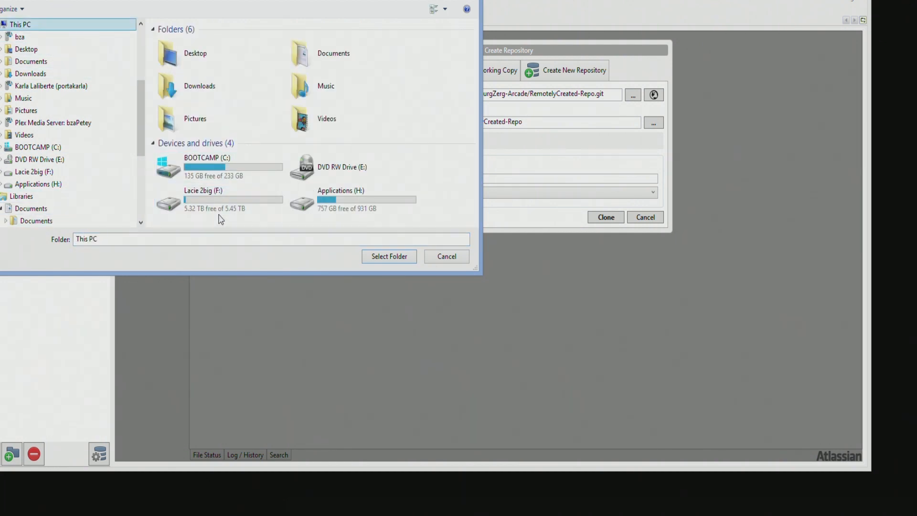
pyautogui.doubleClick(221, 216)
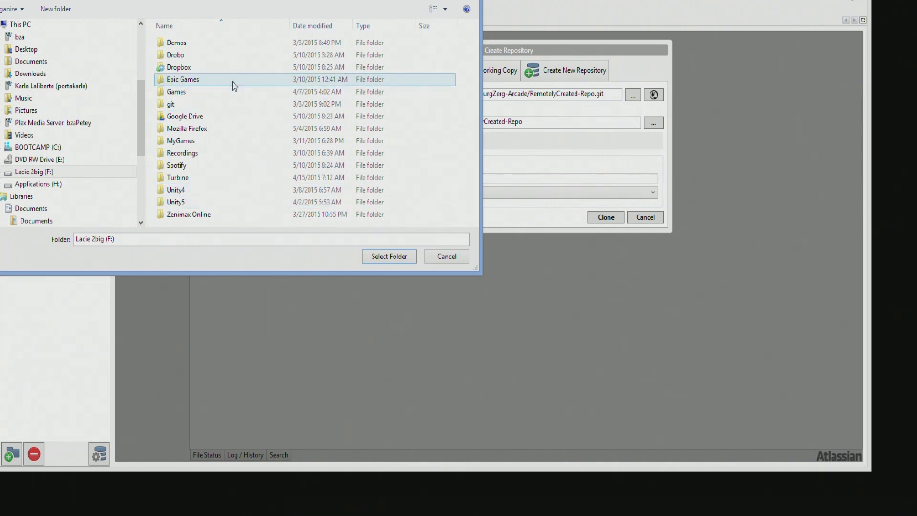
pyautogui.doubleClick(183, 104)
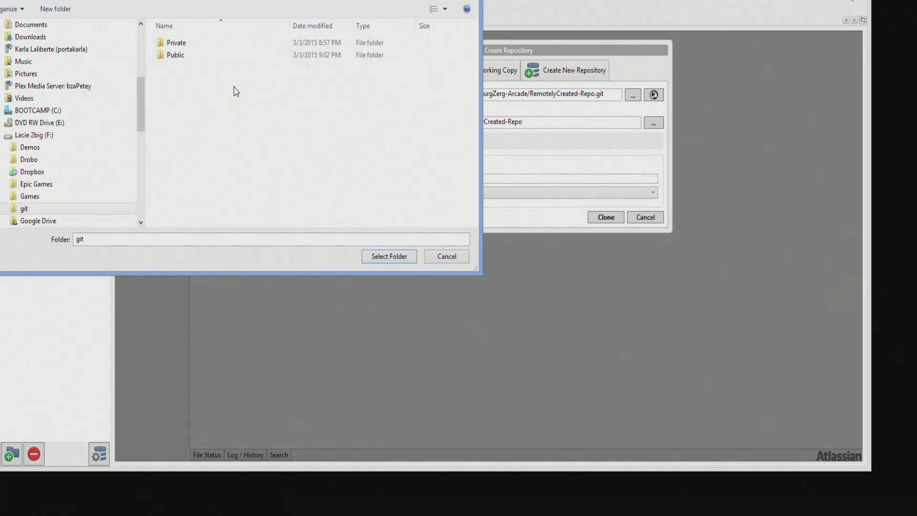
pyautogui.doubleClick(206, 55)
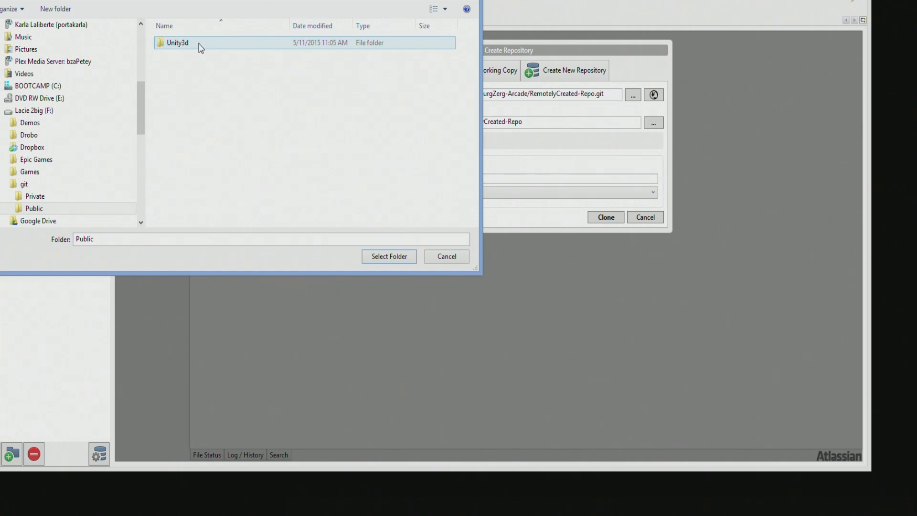
pyautogui.doubleClick(200, 44)
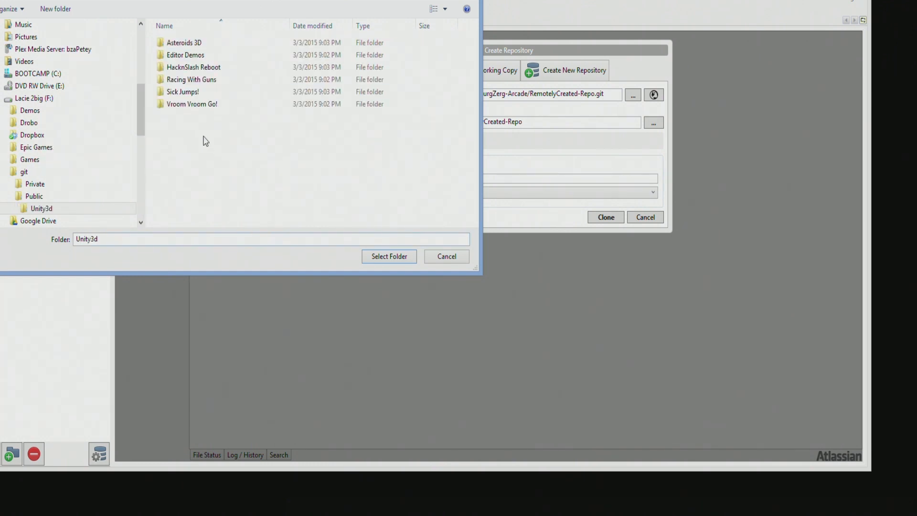
# Create a new folder named 'Git Examples' in Unity3d and open it
pyautogui.rightClick(204, 139)
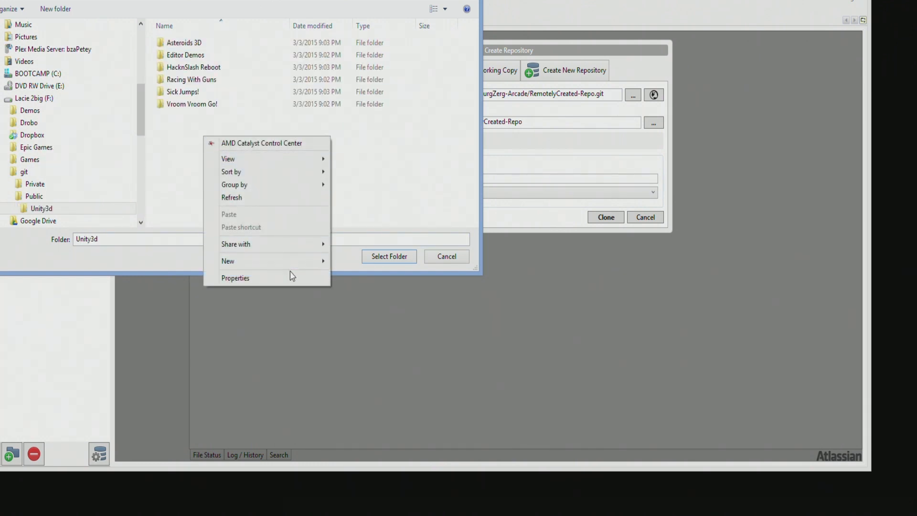
pyautogui.moveTo(292, 268)
pyautogui.click(346, 262)
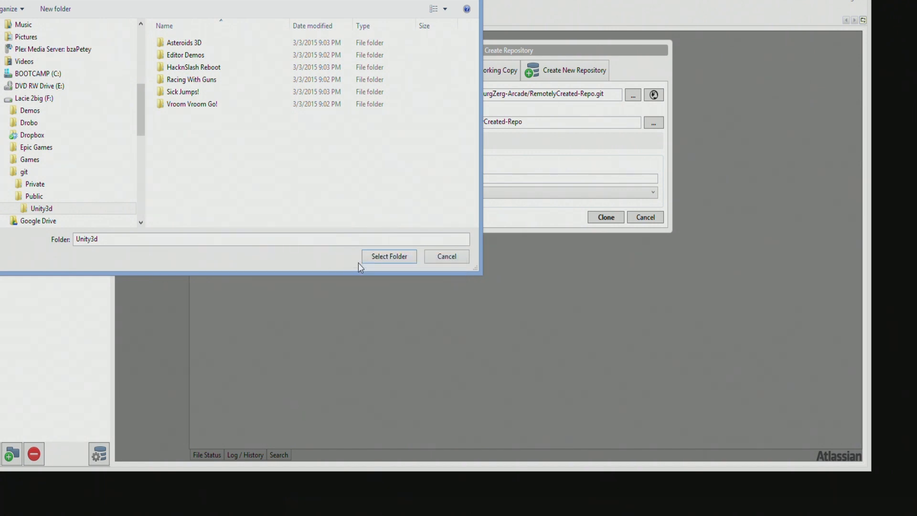
pyautogui.write('Git Examples')
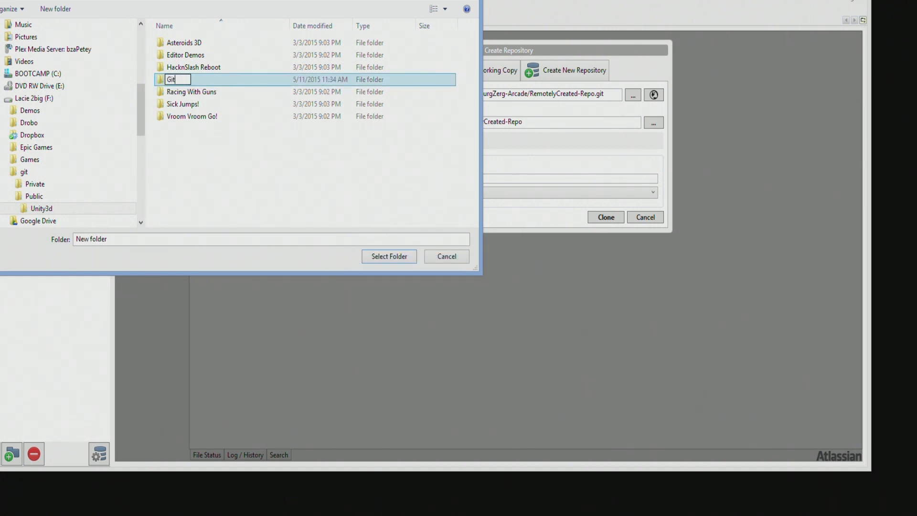
pyautogui.press('Return')
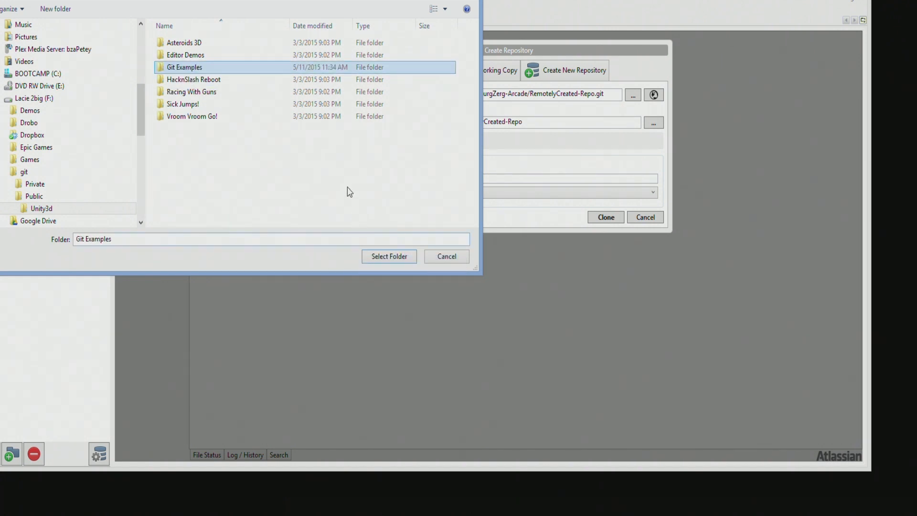
pyautogui.doubleClick(181, 67)
# Create a 'Remote Created' folder inside Git Examples and select it as the clone destination
pyautogui.rightClick(151, 79)
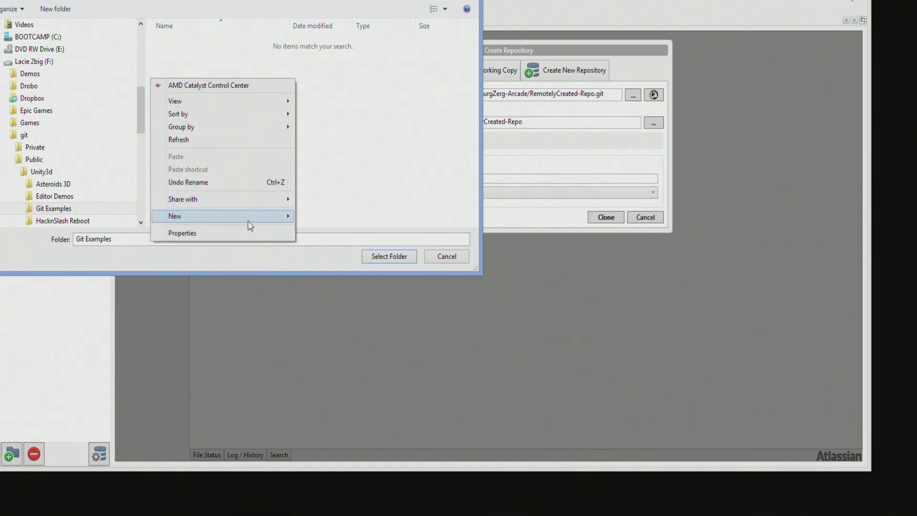
pyautogui.moveTo(248, 218)
pyautogui.click(319, 218)
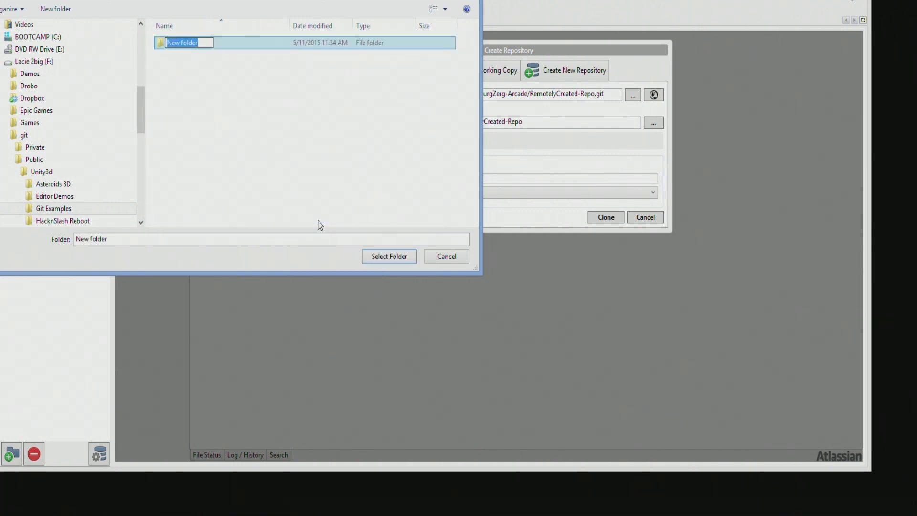
pyautogui.write('Remote Created')
pyautogui.press('Return')
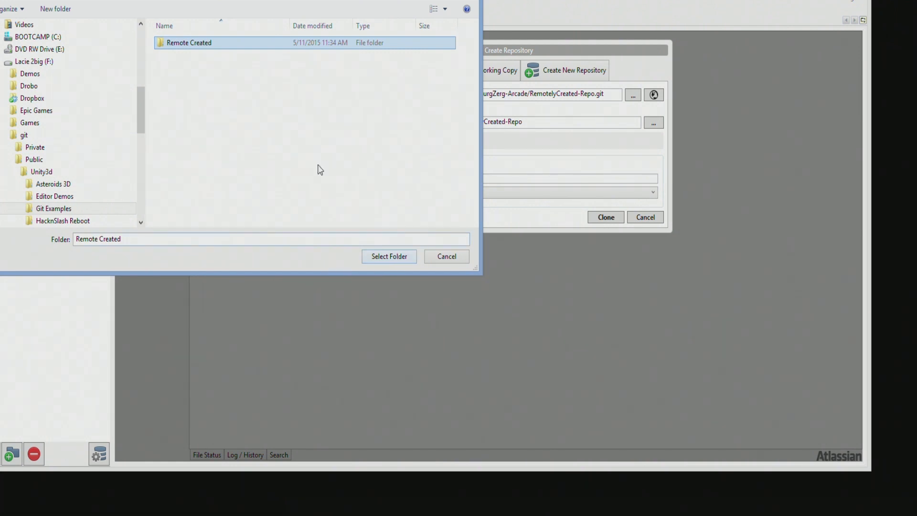
pyautogui.click(204, 45)
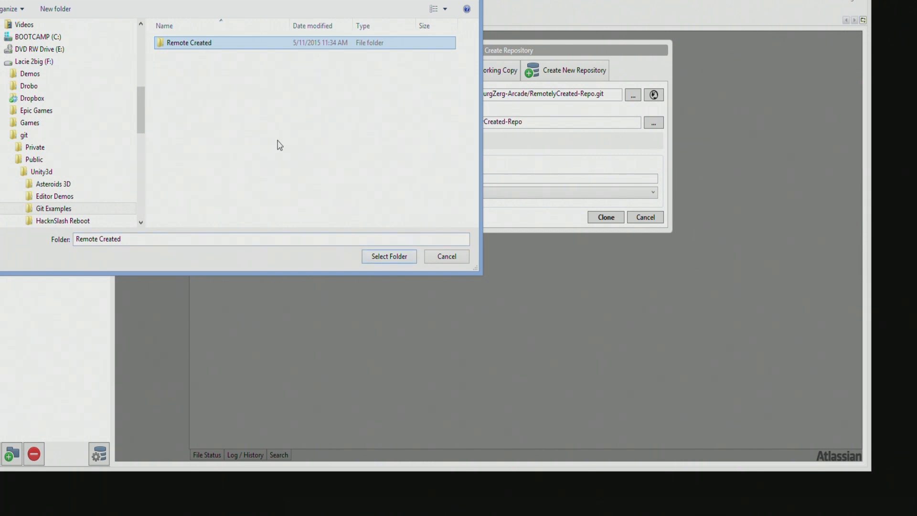
pyautogui.click(391, 260)
pyautogui.click(389, 258)
# In File Explorer, confirm Git Examples\Remote Created exists and is empty, then move Explorer aside
pyautogui.moveTo(406, 515); pyautogui.dragTo(595, 73)
pyautogui.doubleClick(253, 218)
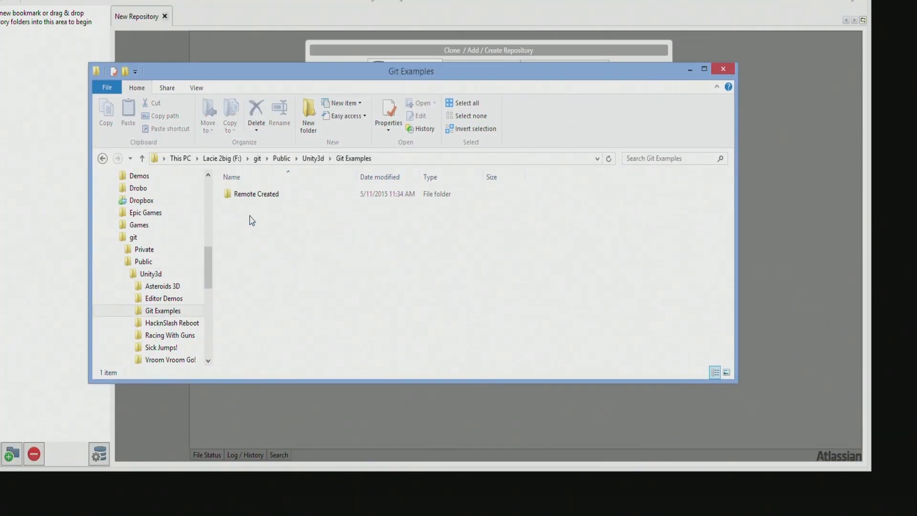
pyautogui.doubleClick(255, 194)
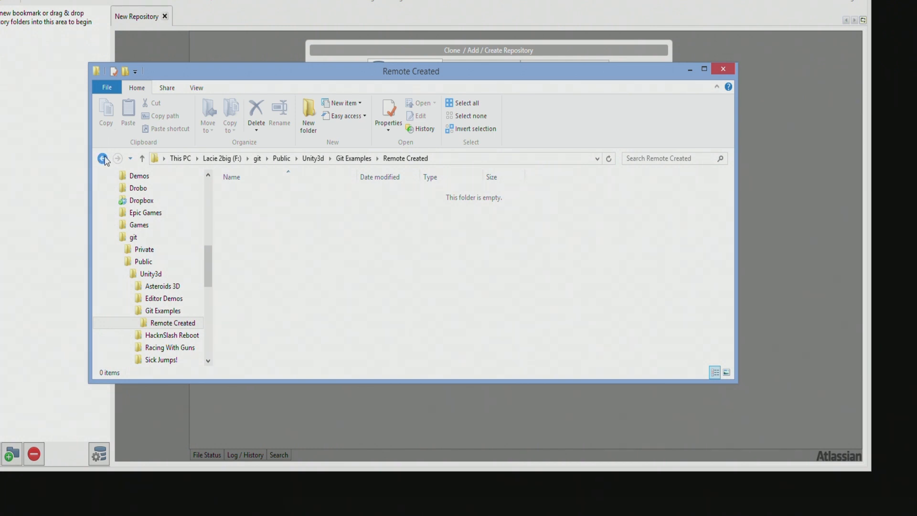
pyautogui.click(103, 159)
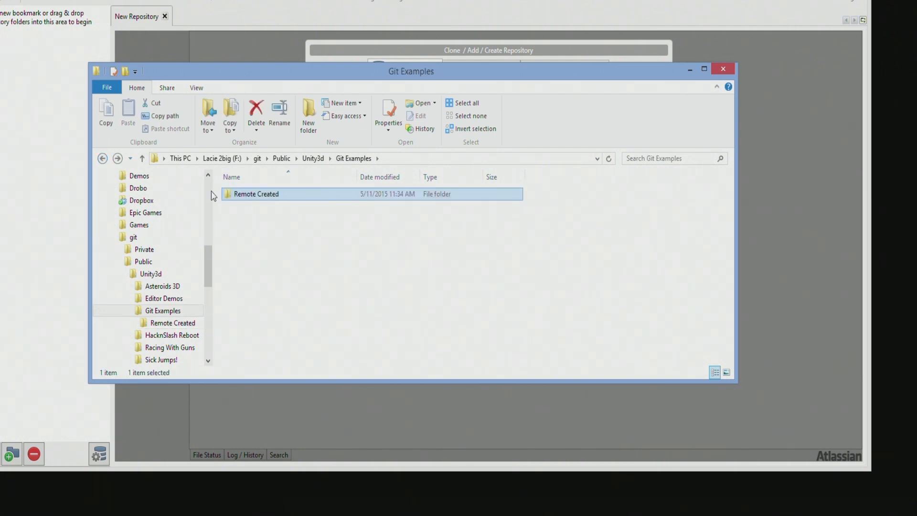
pyautogui.click(117, 159)
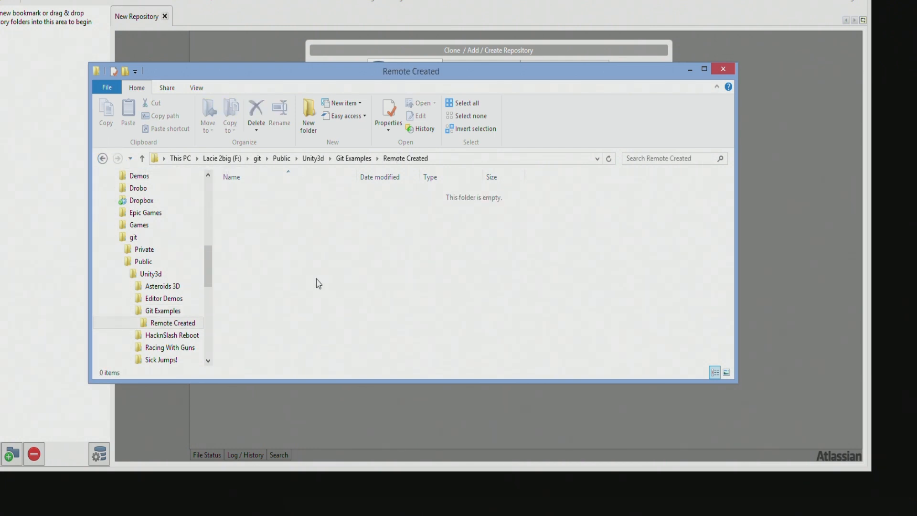
pyautogui.click(102, 159)
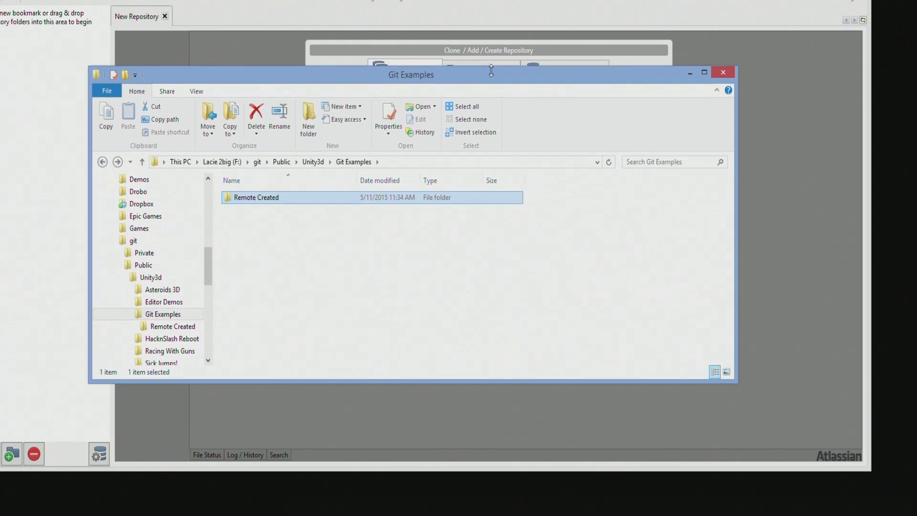
pyautogui.moveTo(512, 77); pyautogui.dragTo(0, 86)
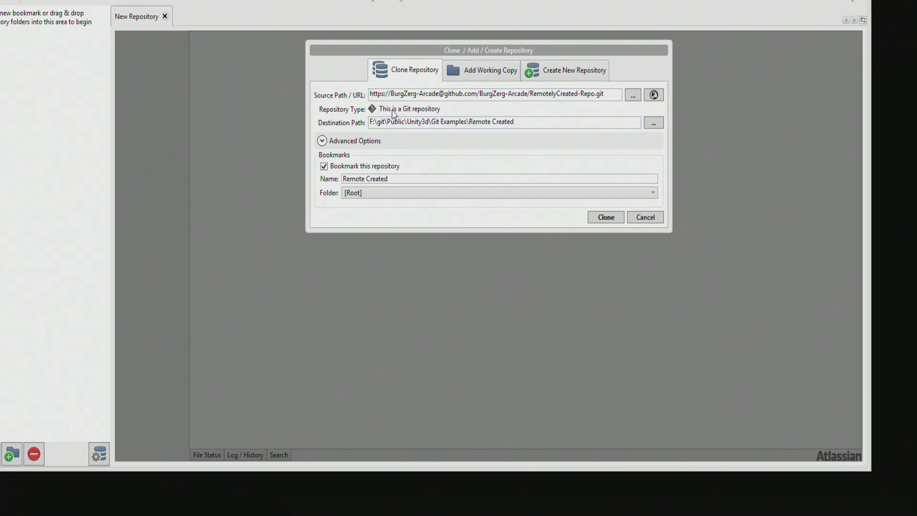
# Clone RemotelyCreated-Repo into the Remote Created folder and bring the Git Examples window back
pyautogui.click(608, 217)
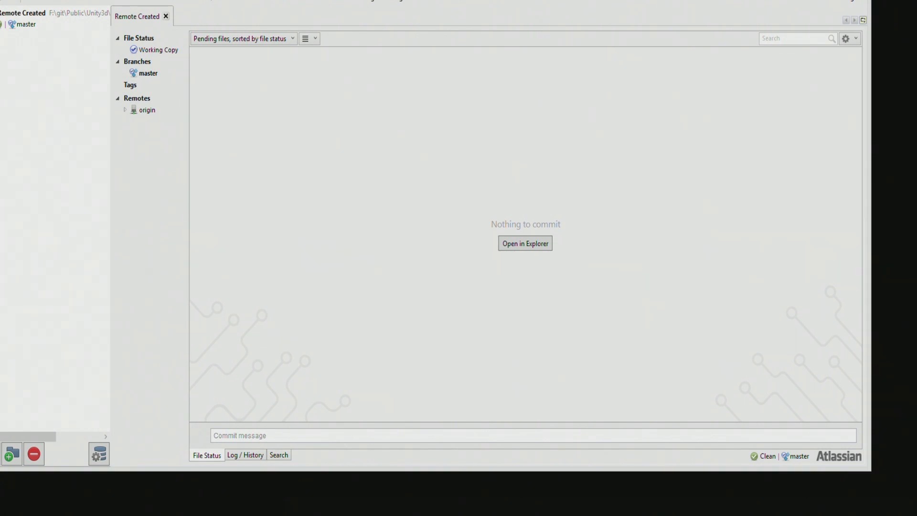
pyautogui.moveTo(550, 0); pyautogui.dragTo(353, 57)
# Open the cloned README.md in Notepad, add the line 'We have a local copy on our system now!', then close it
pyautogui.doubleClick(219, 178)
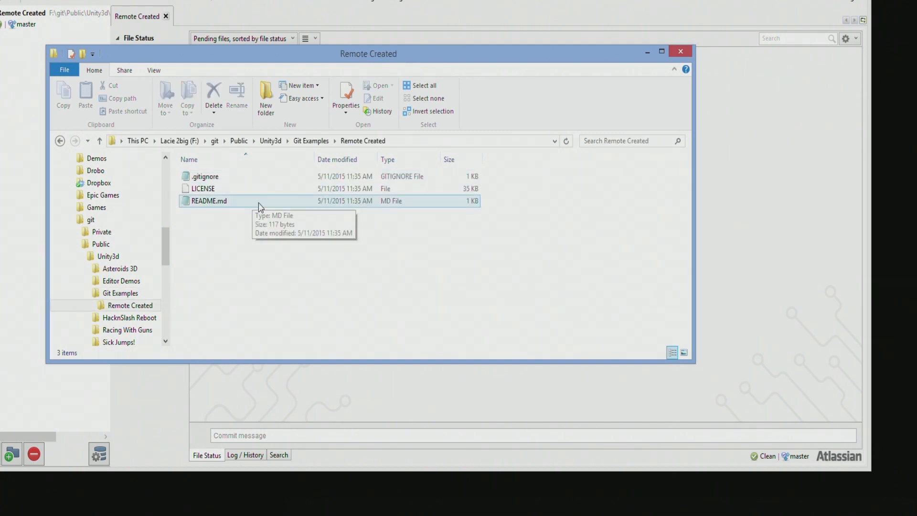
pyautogui.click(226, 189)
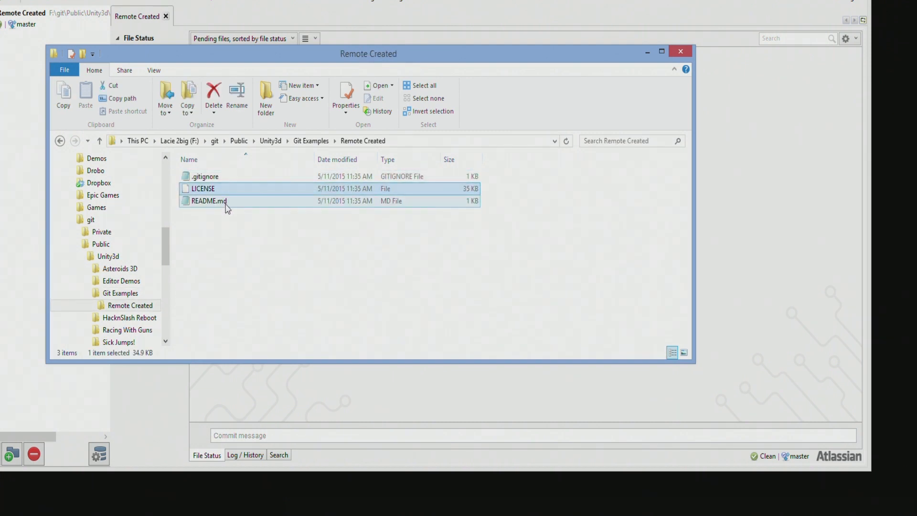
pyautogui.click(226, 203)
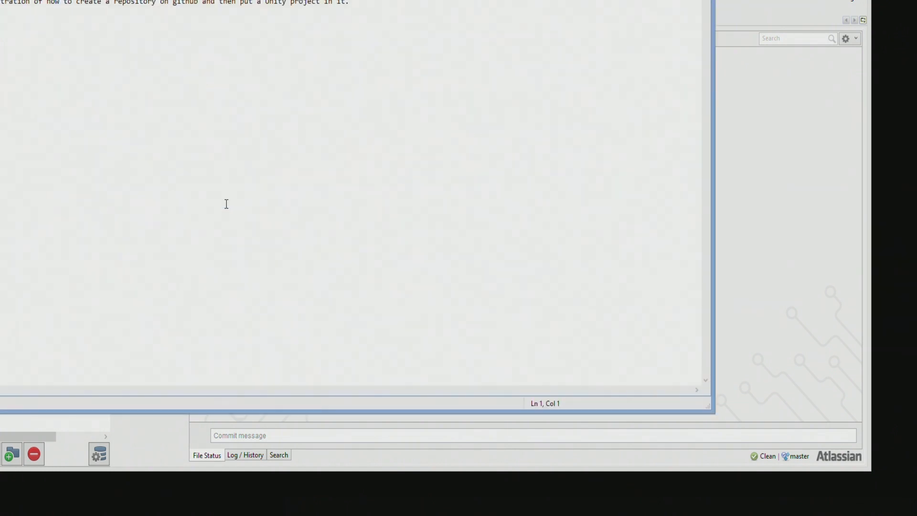
pyautogui.hotkey('alt', 'space')
pyautogui.press('m')
pyautogui.moveTo(479, 51); pyautogui.dragTo(447, 61)
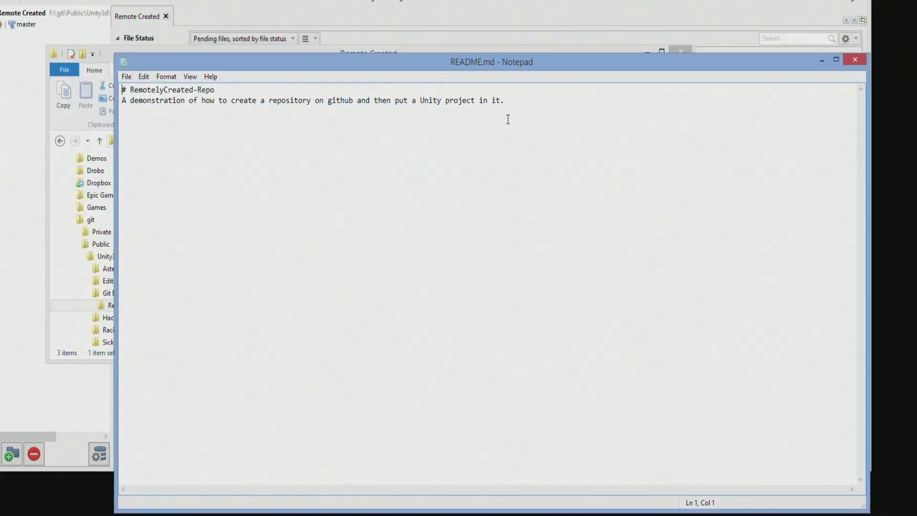
pyautogui.click(528, 104)
pyautogui.press('Return')
pyautogui.press('Return')
pyautogui.write('We have a local copy on ou')
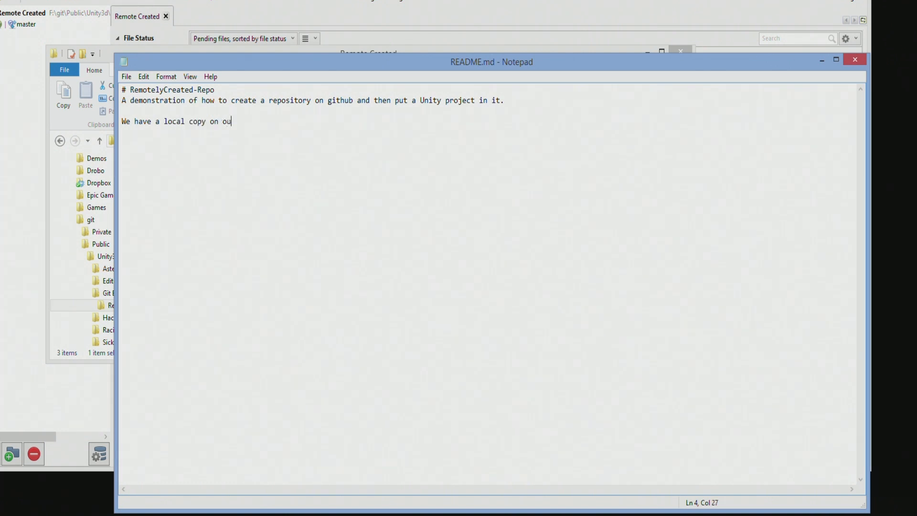
pyautogui.write('r system now!')
pyautogui.moveTo(790, 60); pyautogui.dragTo(706, 54)
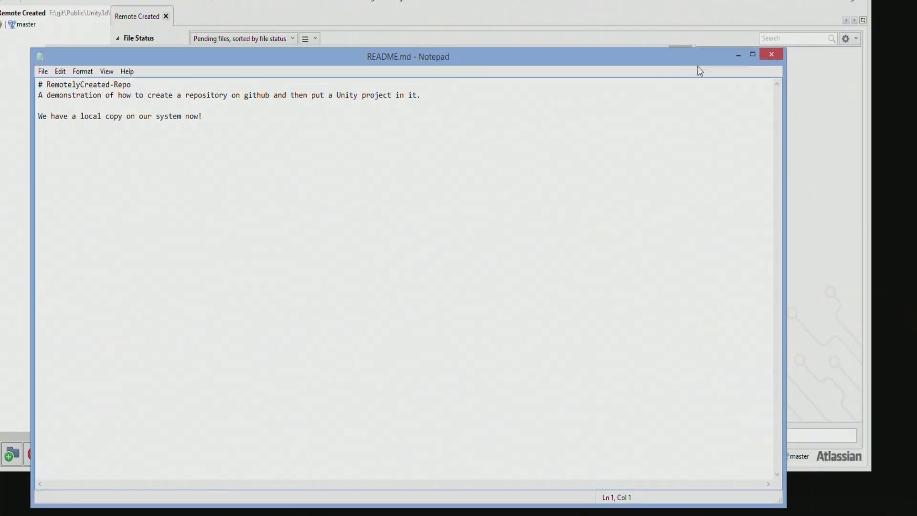
pyautogui.click(775, 53)
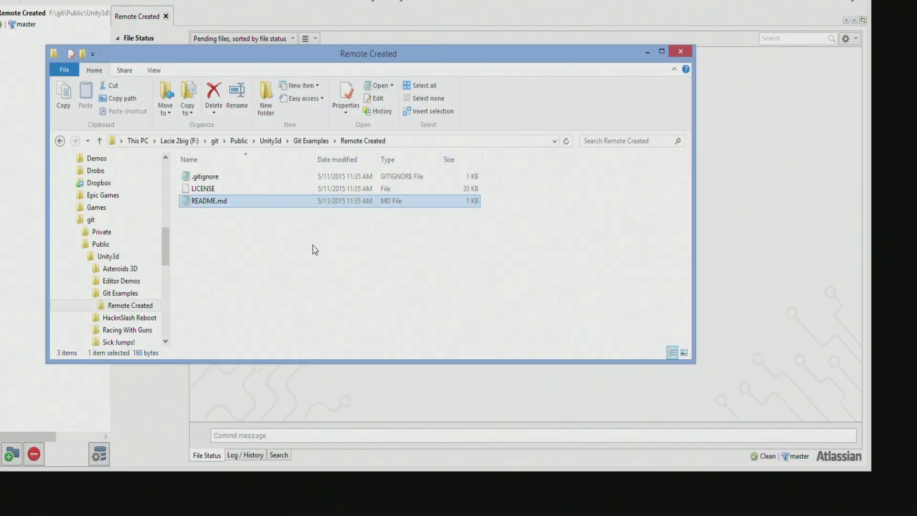
pyautogui.doubleClick(211, 190)
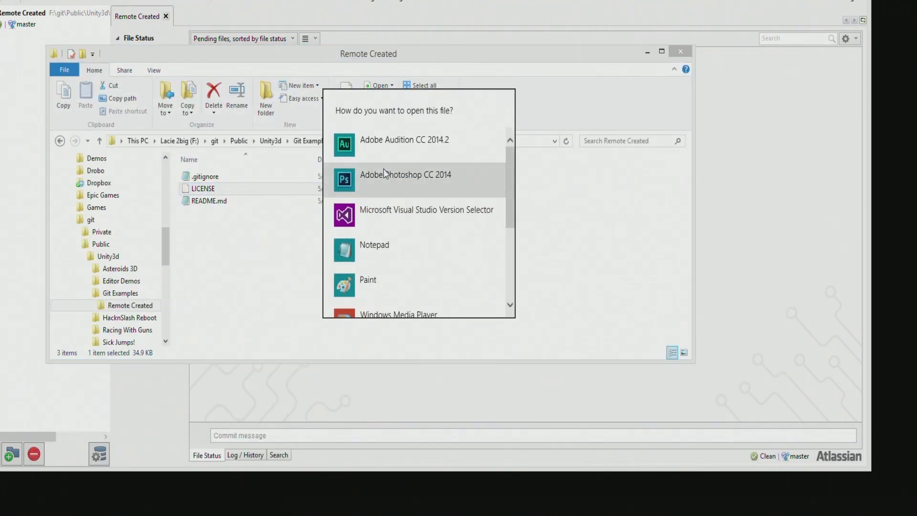
pyautogui.click(244, 280)
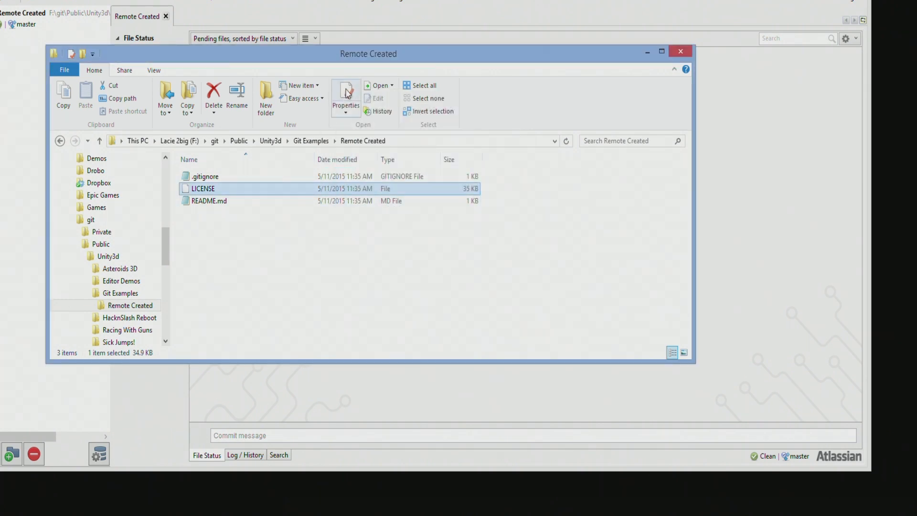
pyautogui.moveTo(370, 61); pyautogui.dragTo(375, 135)
pyautogui.doubleClick(225, 247)
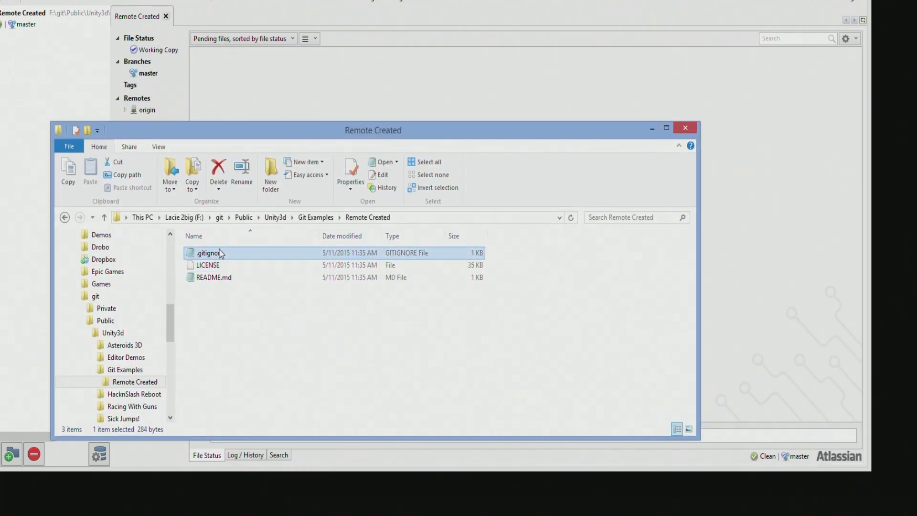
pyautogui.moveTo(213, 335); pyautogui.dragTo(34, 57)
pyautogui.hotkey('ctrl', 'End')
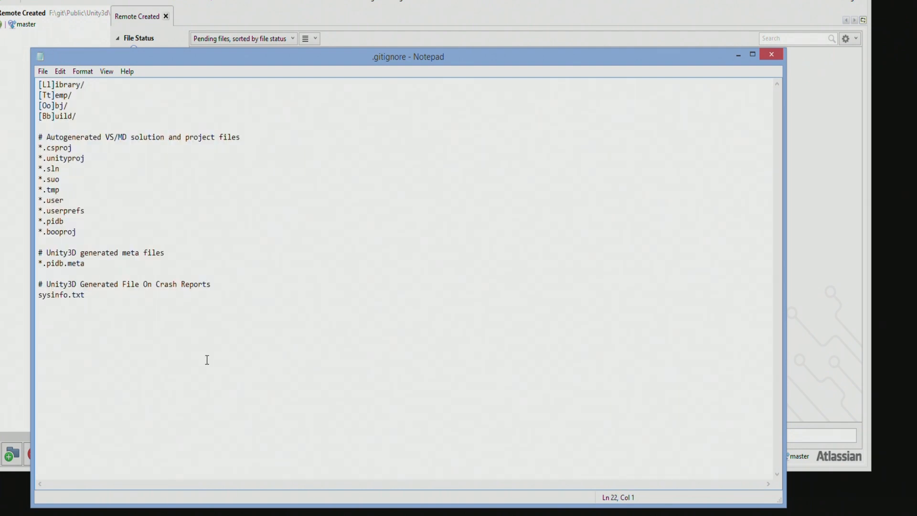
pyautogui.click(776, 54)
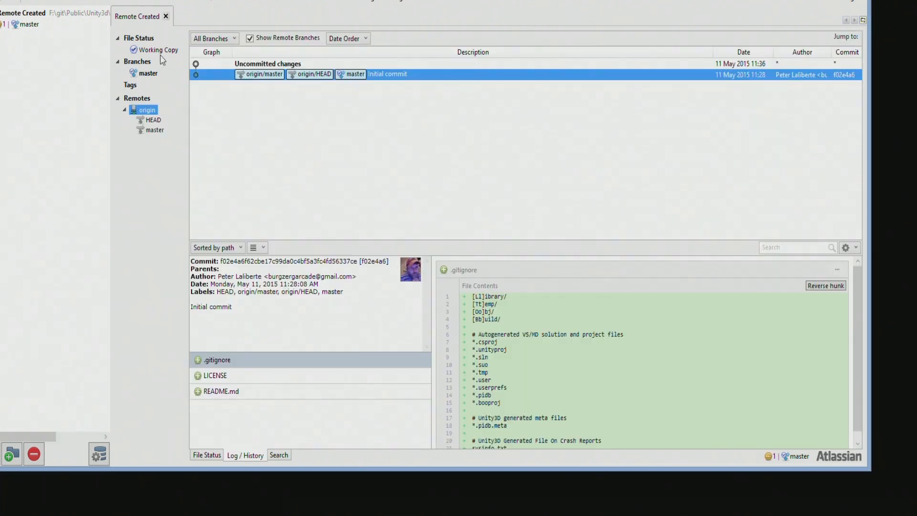
# Show Working Copy file status and view README.md's unstaged diff
pyautogui.click(168, 53)
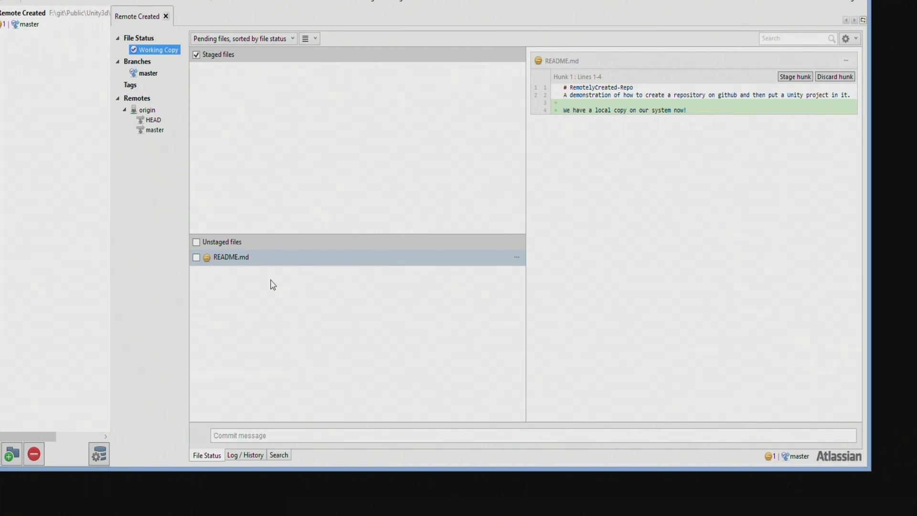
pyautogui.click(286, 257)
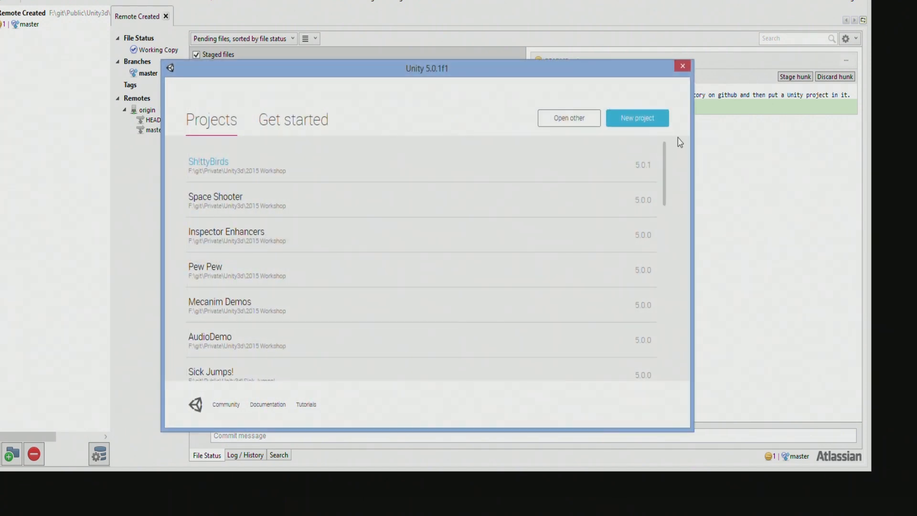
# Start a new Unity project located in F:\git\Public\Unity3d\Git Examples\Remote Created
pyautogui.click(649, 122)
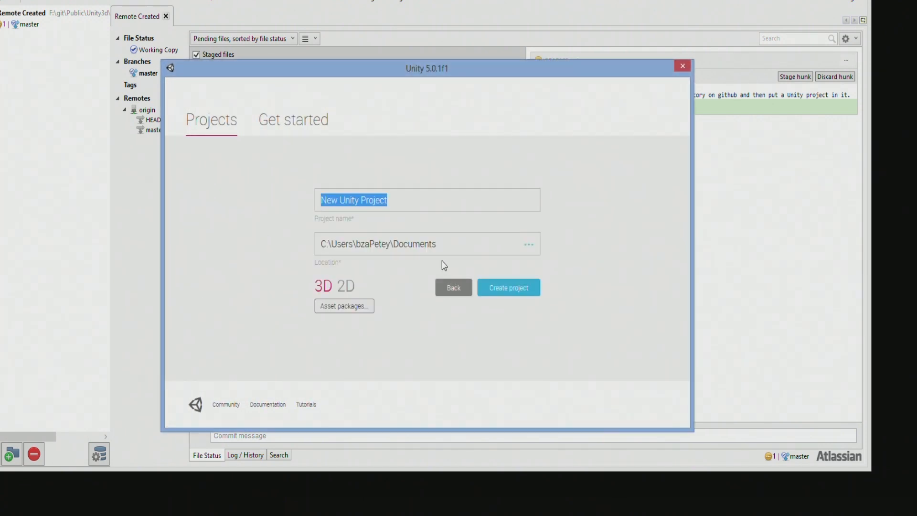
pyautogui.click(528, 244)
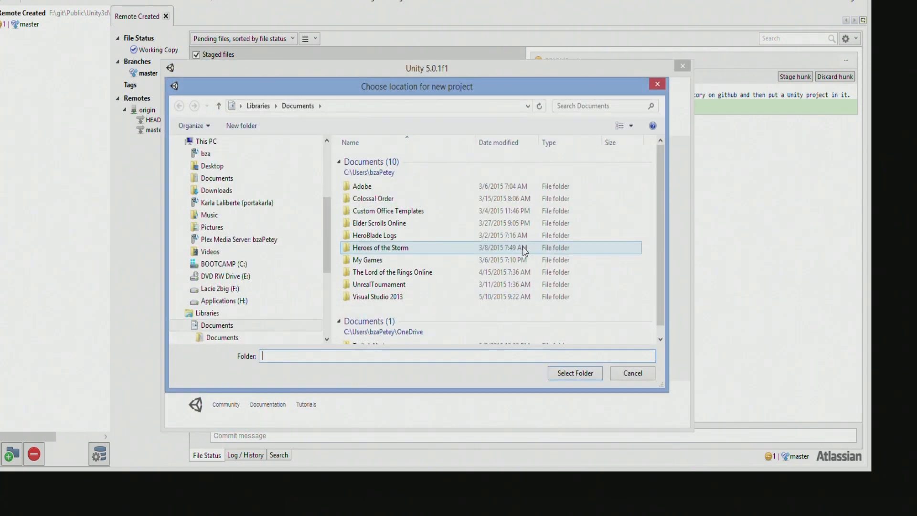
pyautogui.click(231, 144)
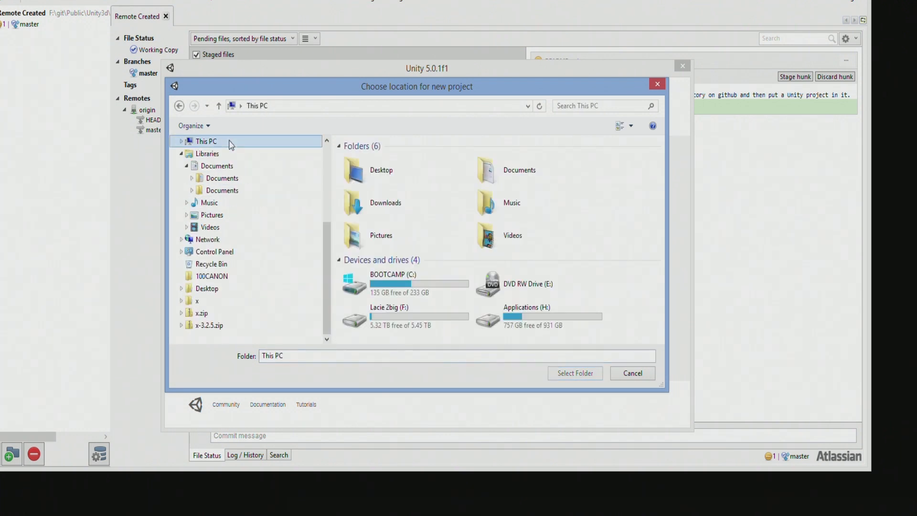
pyautogui.doubleClick(454, 314)
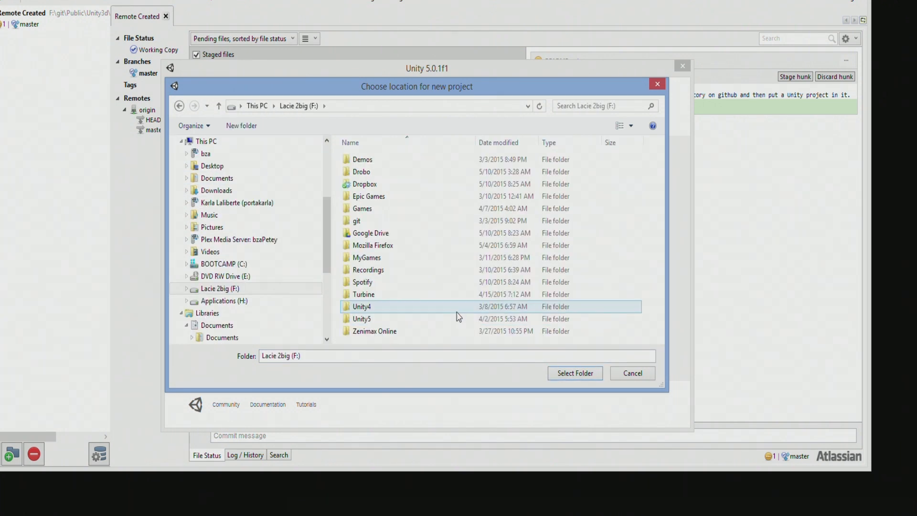
pyautogui.doubleClick(377, 221)
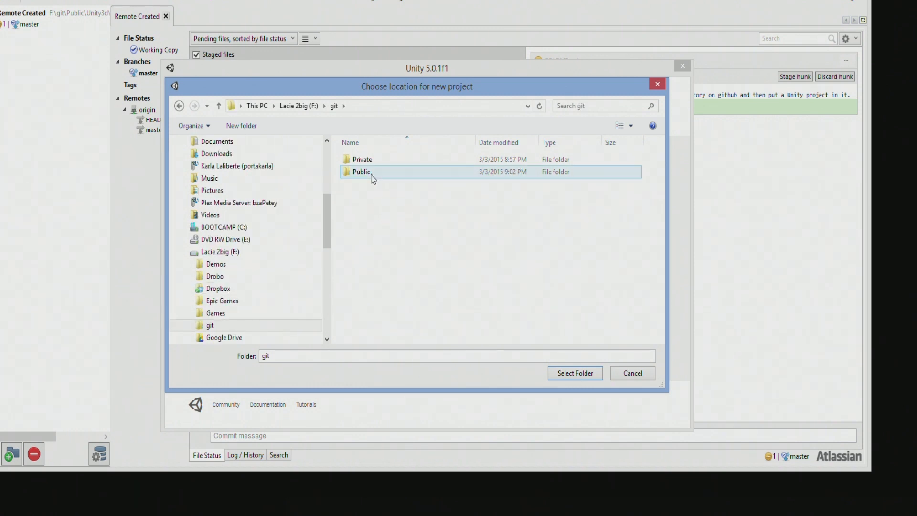
pyautogui.doubleClick(372, 175)
pyautogui.doubleClick(367, 161)
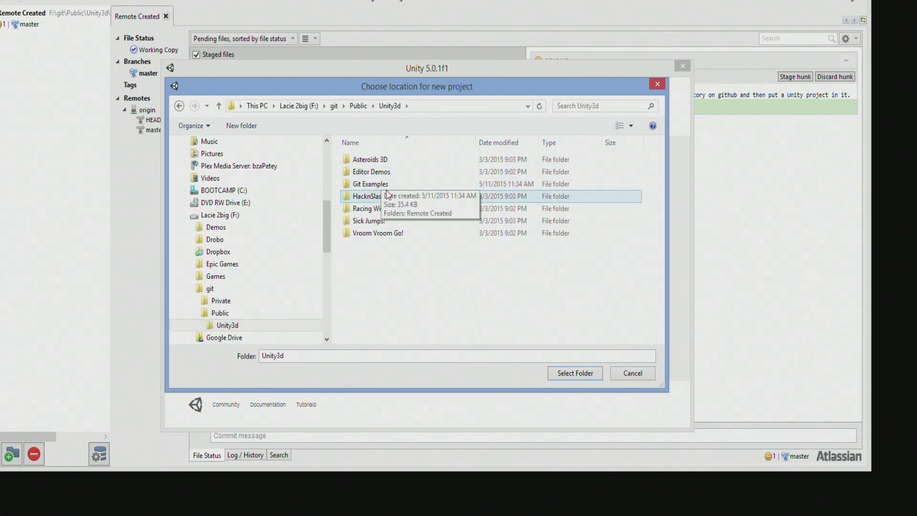
pyautogui.doubleClick(372, 184)
pyautogui.doubleClick(372, 159)
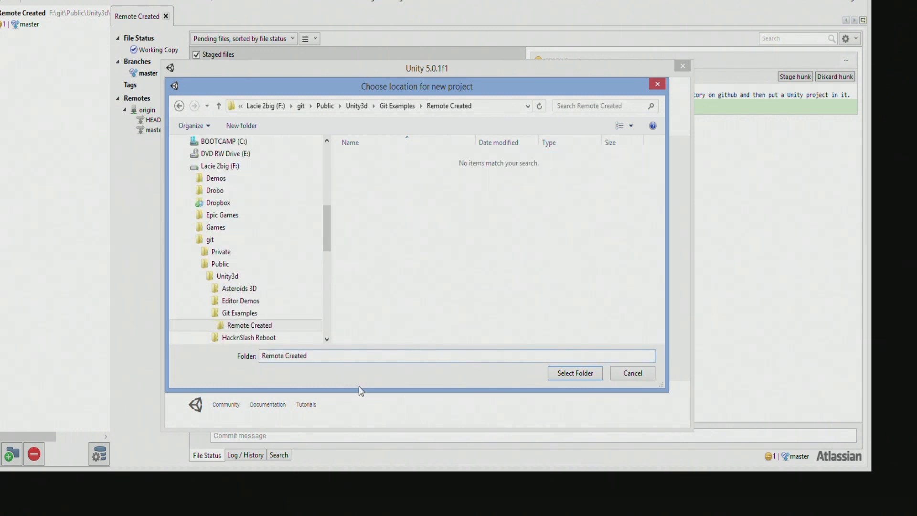
pyautogui.click(575, 373)
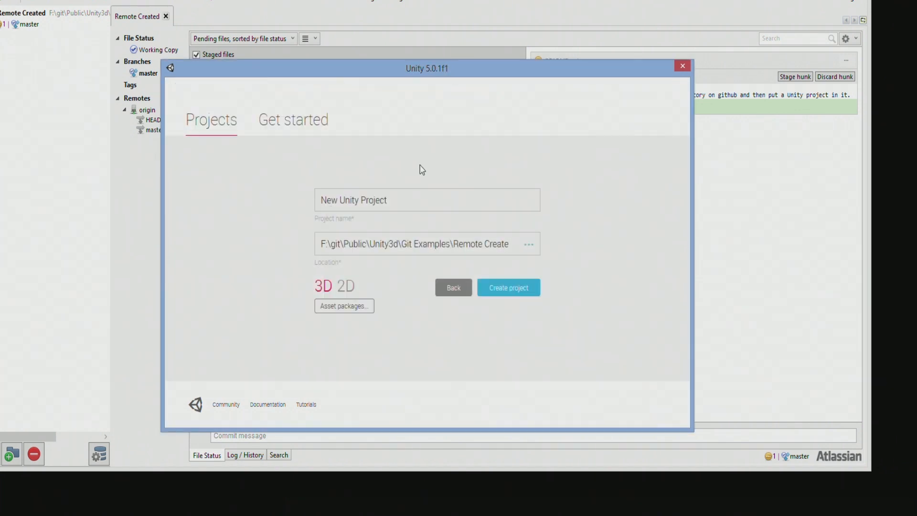
# Name the project 'Remotely Created' and create it
pyautogui.write('Remotely Created')
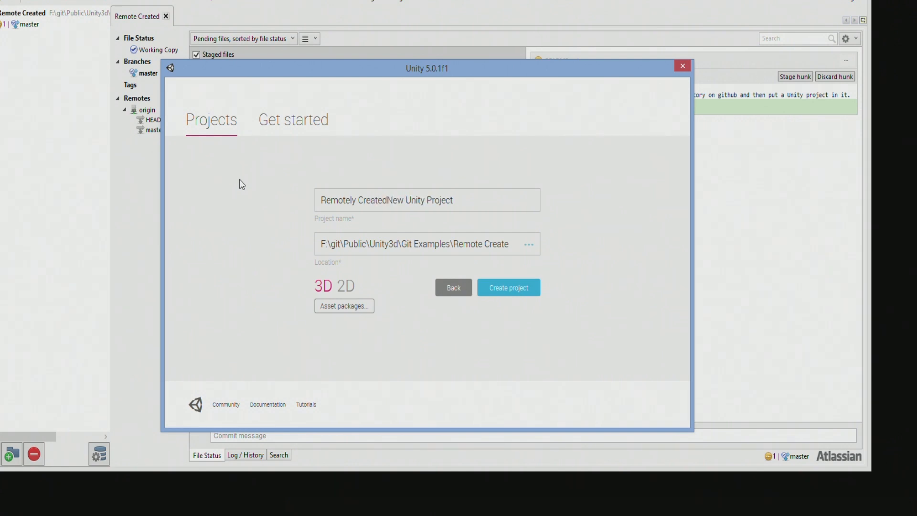
pyautogui.hotkey('shift', 'Right')
pyautogui.hotkey('shift', 'Right')
pyautogui.hotkey('shift', 'Right')
pyautogui.hotkey('shift', 'Right')
pyautogui.hotkey('shift', 'Right')
pyautogui.hotkey('shift', 'Right')
pyautogui.hotkey('shift', 'Right')
pyautogui.hotkey('shift', 'Right')
pyautogui.hotkey('shift', 'Right')
pyautogui.hotkey('shift', 'Right')
pyautogui.hotkey('shift', 'Right')
pyautogui.hotkey('shift', 'Right')
pyautogui.hotkey('shift', 'Right')
pyautogui.hotkey('shift', 'Right')
pyautogui.hotkey('shift', 'Right')
pyautogui.hotkey('shift', 'Right')
pyautogui.hotkey('shift', 'Right')
pyautogui.press('BackSpace')
pyautogui.click(501, 292)
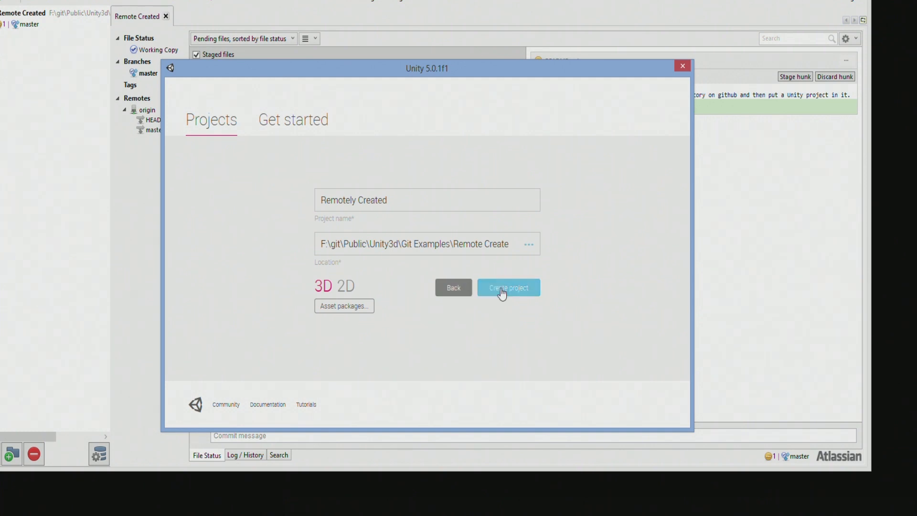
pyautogui.click(501, 293)
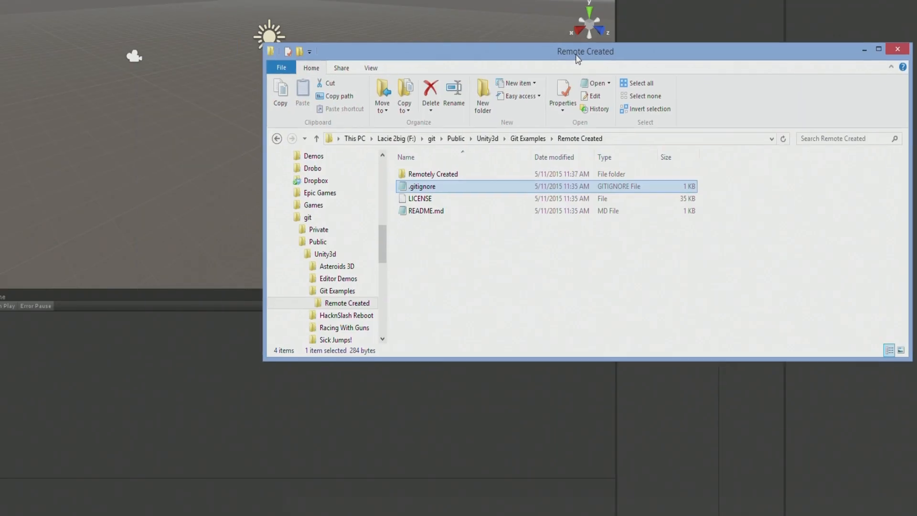
pyautogui.moveTo(576, 55); pyautogui.dragTo(572, 50)
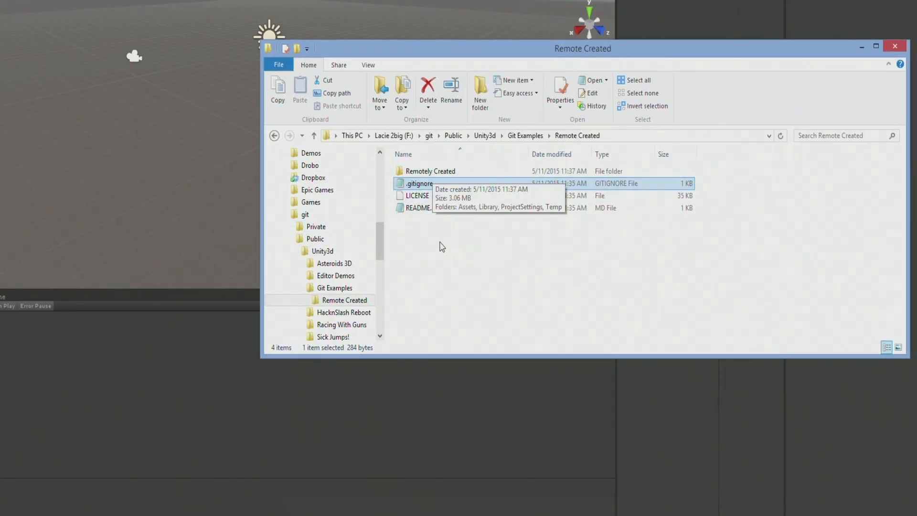
pyautogui.click(464, 173)
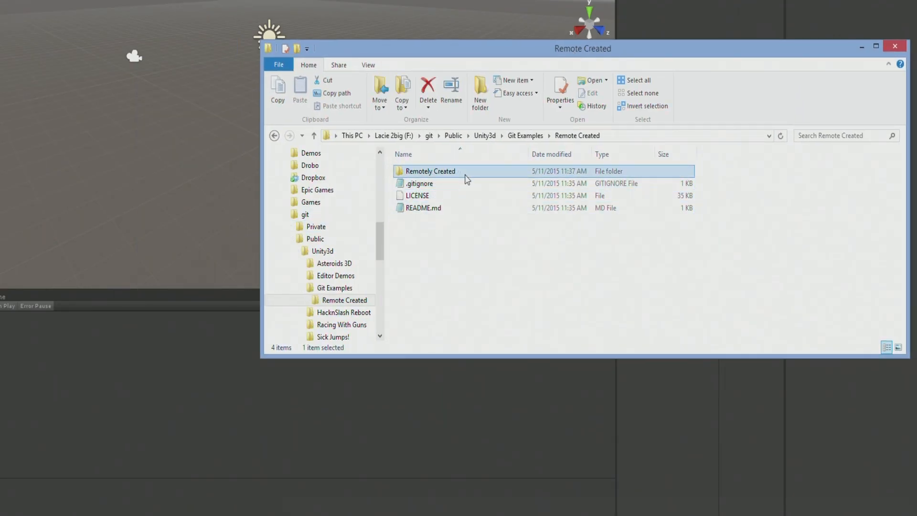
pyautogui.doubleClick(467, 179)
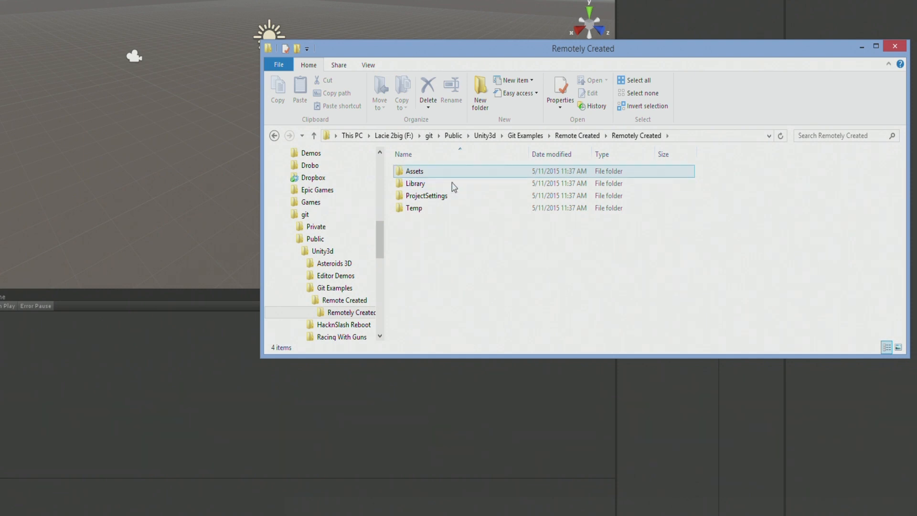
pyautogui.click(273, 136)
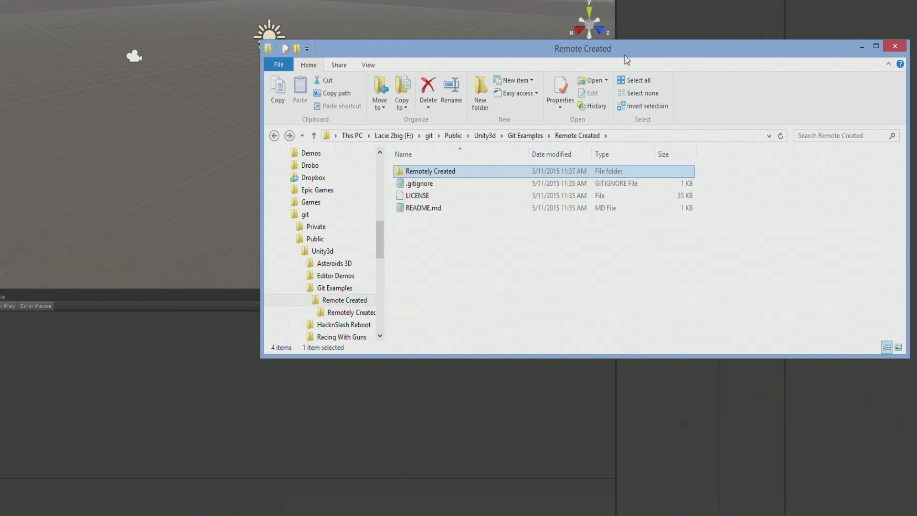
pyautogui.moveTo(441, 235); pyautogui.dragTo(428, 187)
pyautogui.doubleClick(463, 175)
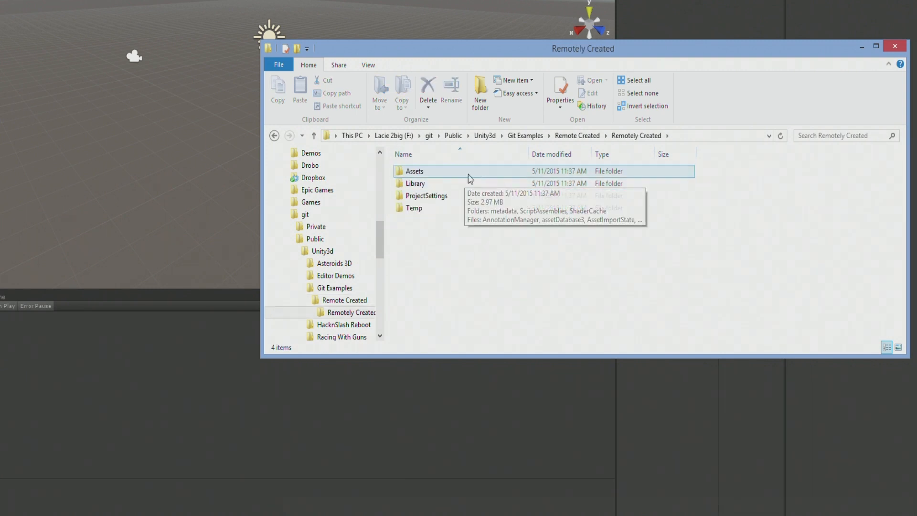
pyautogui.click(274, 136)
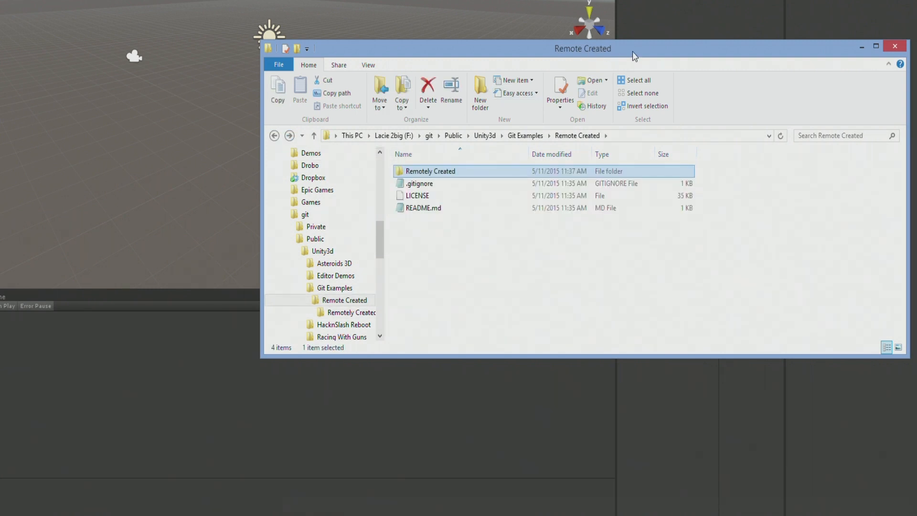
pyautogui.moveTo(635, 56); pyautogui.dragTo(0, 76)
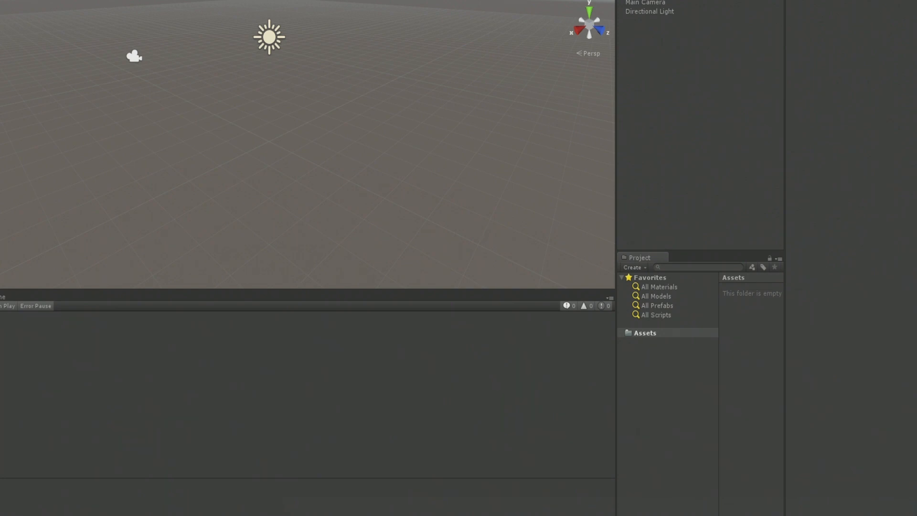
# In Project Settings > Editor, choose Visible Meta Files for version control and Force Text serialization
pyautogui.click(0, 0)
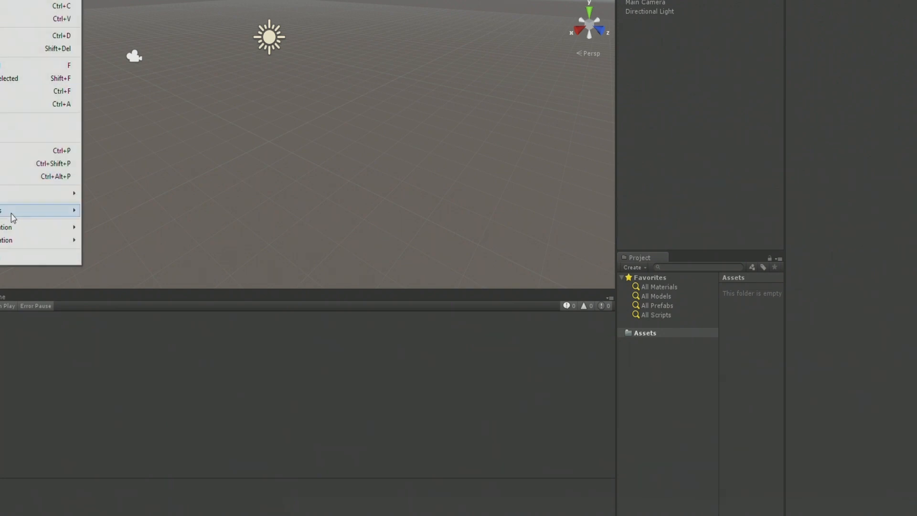
pyautogui.moveTo(10, 212)
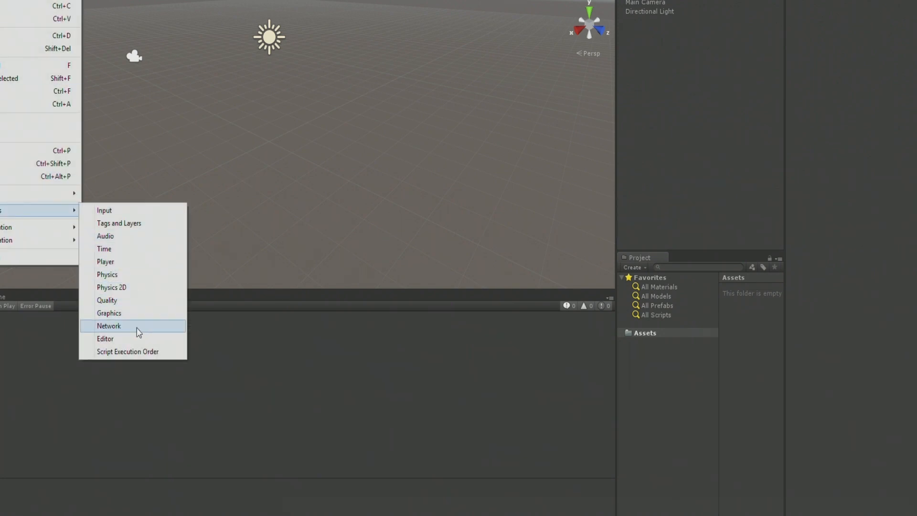
pyautogui.click(105, 338)
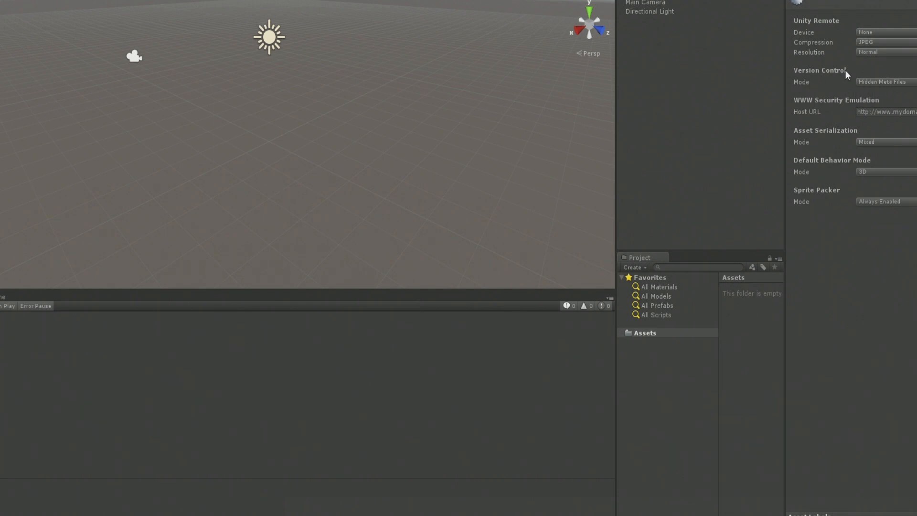
pyautogui.click(904, 84)
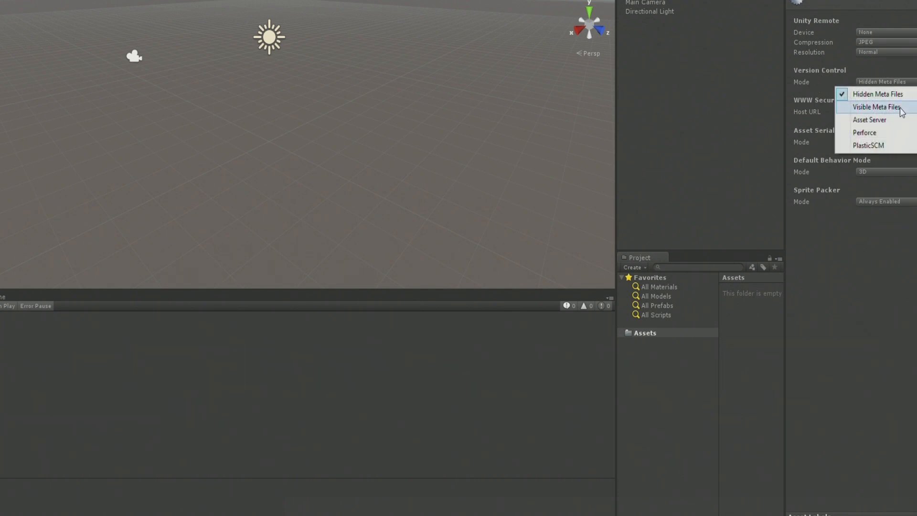
pyautogui.click(876, 107)
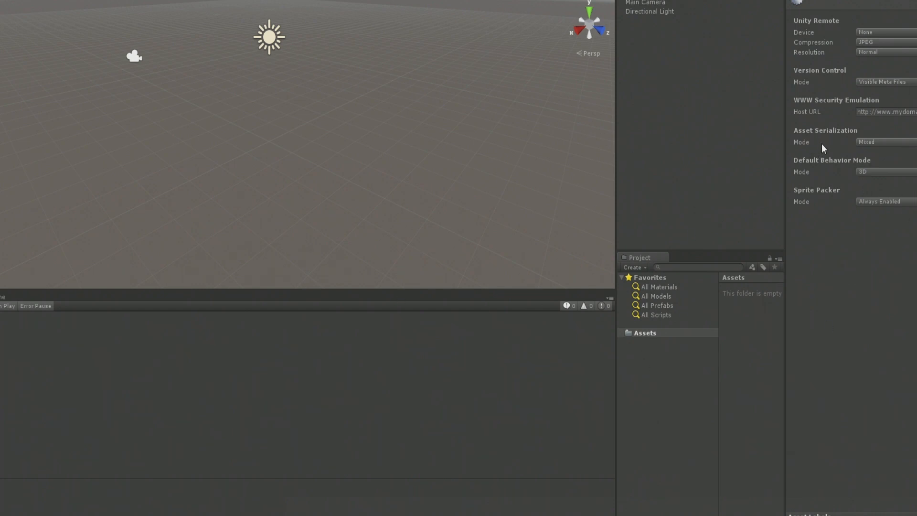
pyautogui.click(881, 142)
pyautogui.click(896, 177)
# Create a new folder named Scenes inside Unity's Assets folder
pyautogui.click(634, 340)
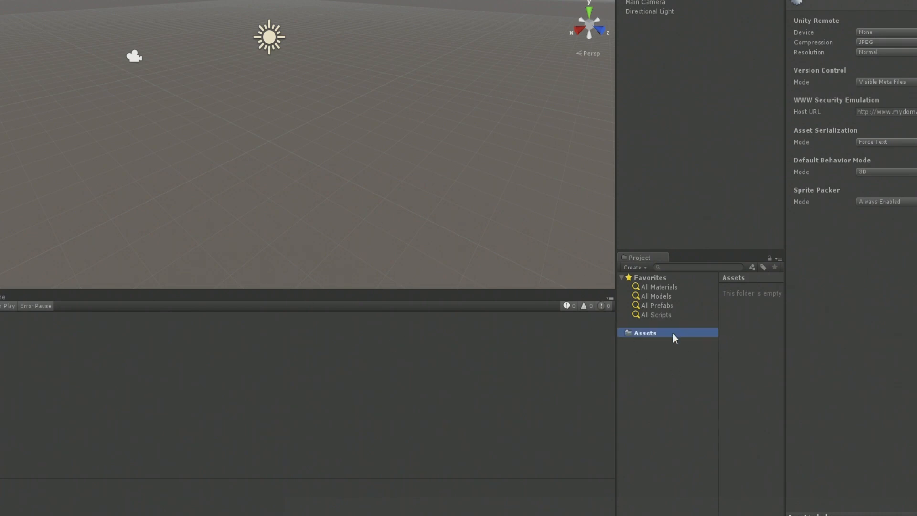
pyautogui.rightClick(760, 332)
pyautogui.moveTo(812, 338)
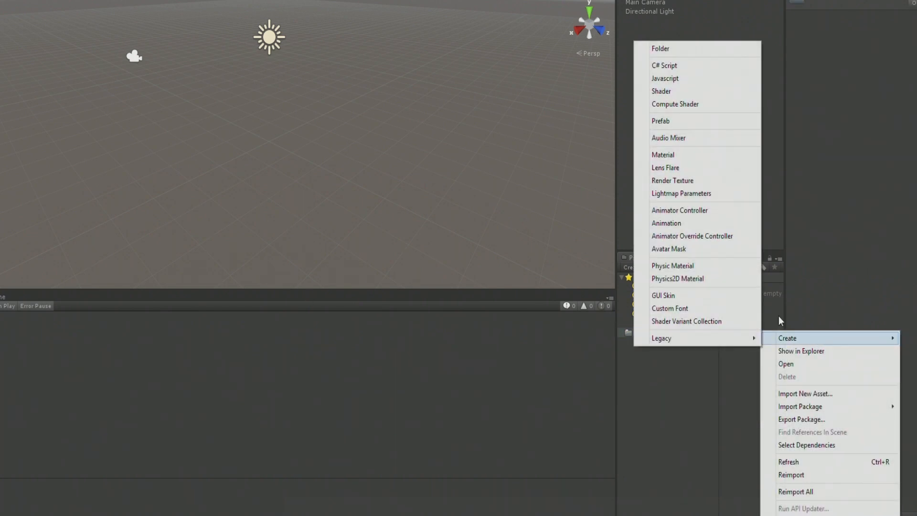
pyautogui.click(677, 53)
pyautogui.write('Scenes')
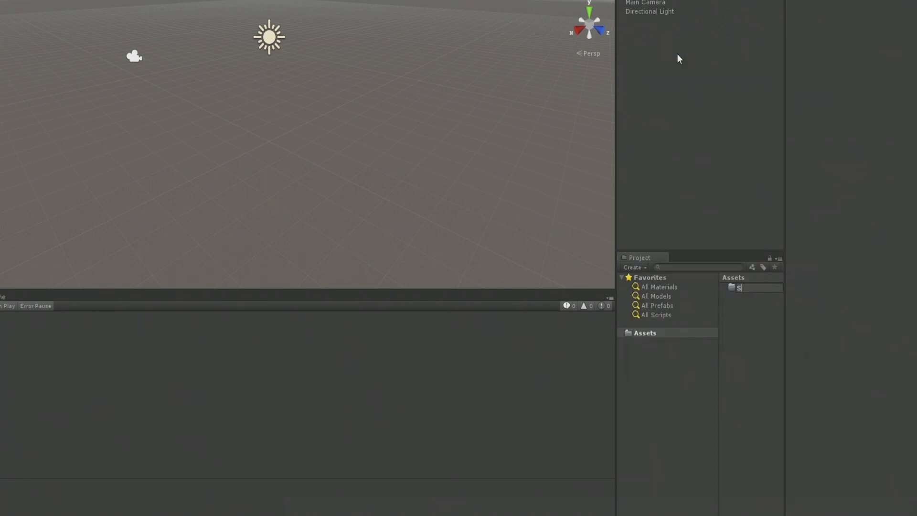
pyautogui.press('Return')
# Save the current scene into the Scenes folder as Demo
pyautogui.hotkey('ctrl', 's')
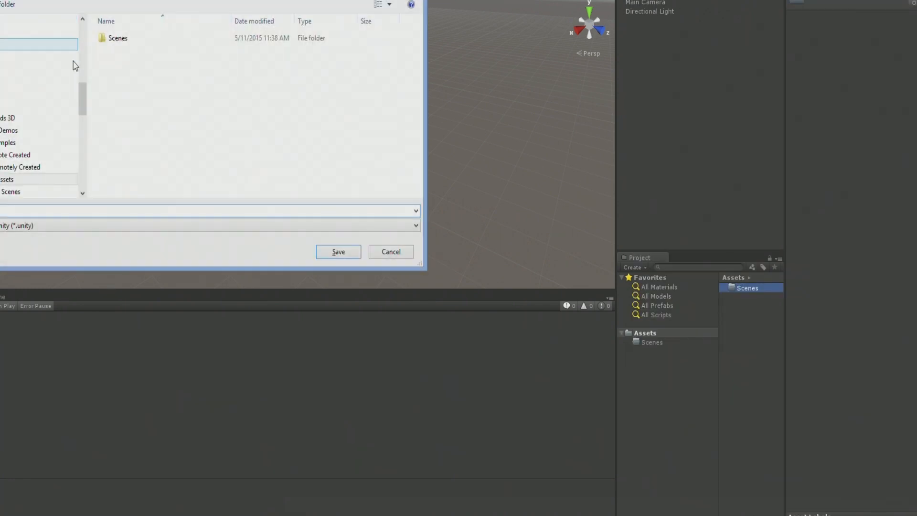
pyautogui.doubleClick(123, 40)
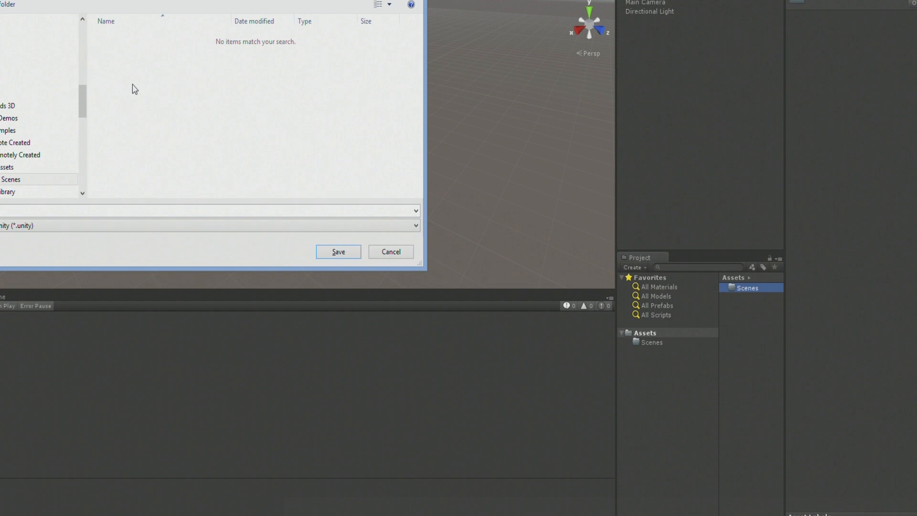
pyautogui.click(107, 210)
pyautogui.write('Demo')
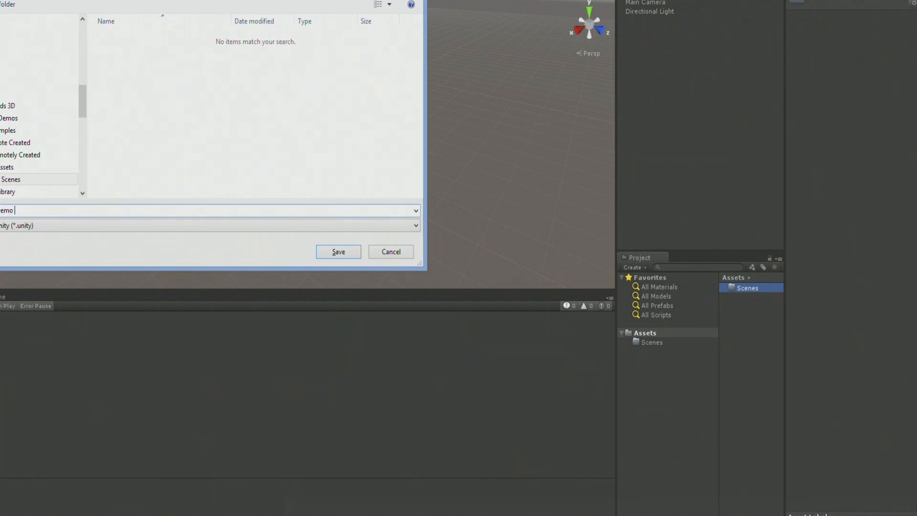
pyautogui.press('Return')
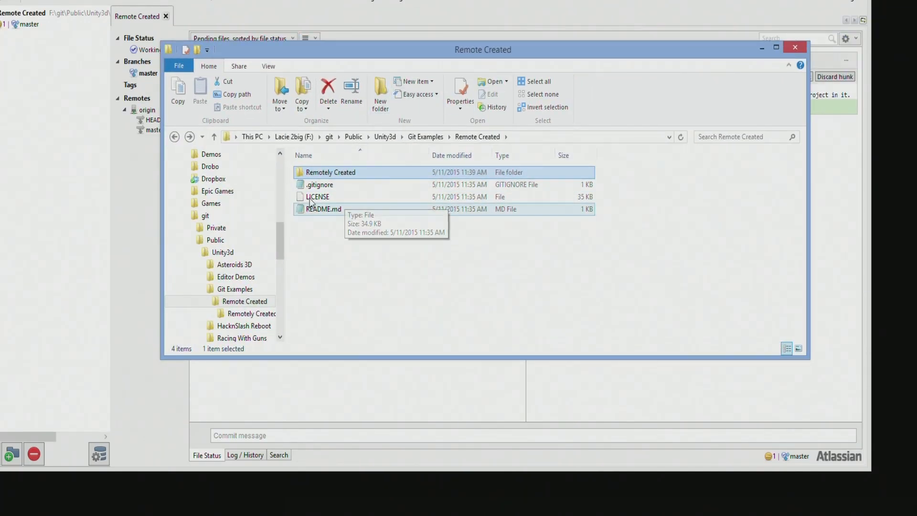
# Browse Remotely Created > Assets > Scenes on disk to confirm the Demo 1 scene files, then go back to Remote Created
pyautogui.doubleClick(355, 174)
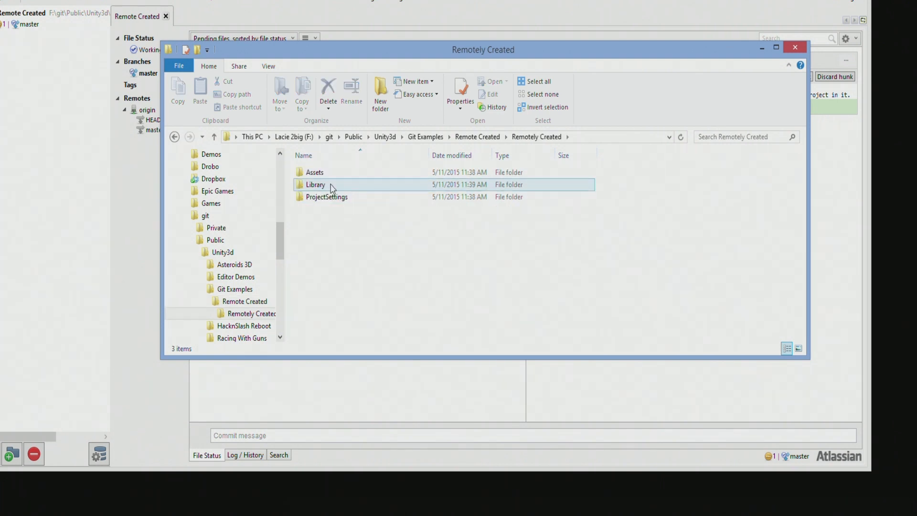
pyautogui.doubleClick(334, 174)
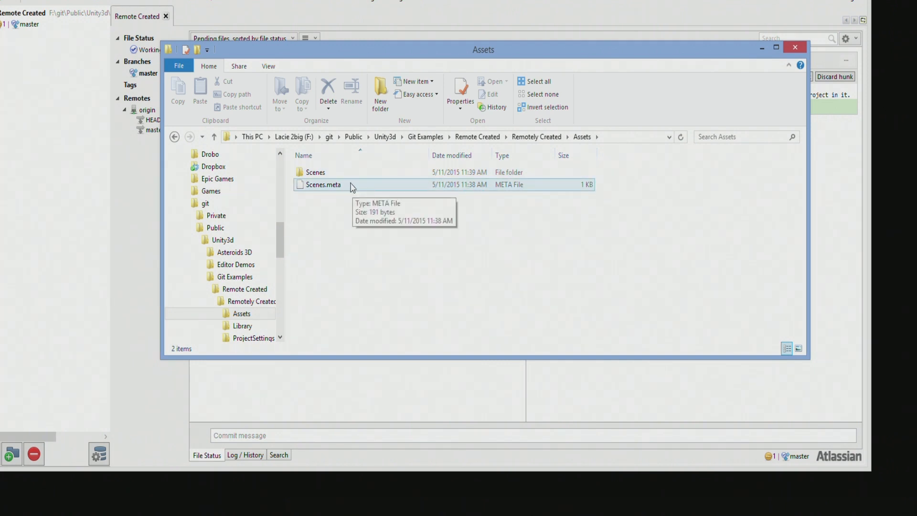
pyautogui.doubleClick(351, 174)
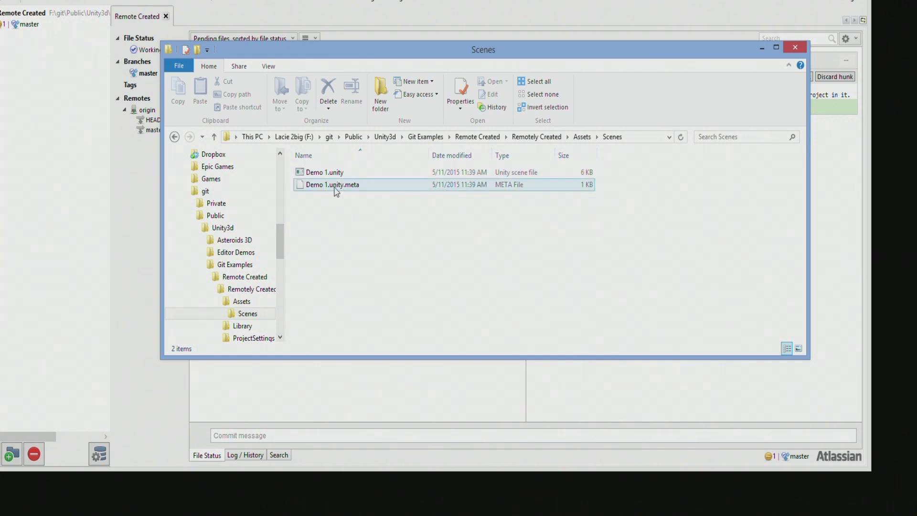
pyautogui.click(526, 139)
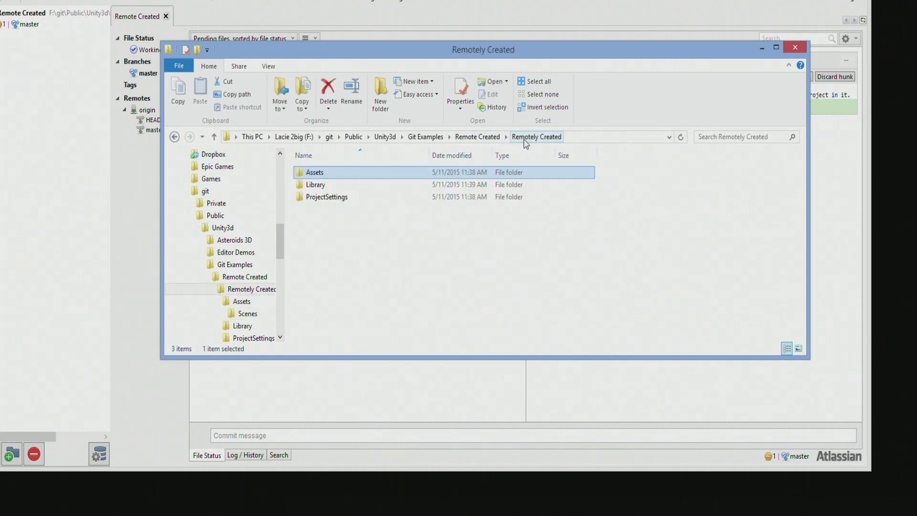
pyautogui.click(478, 137)
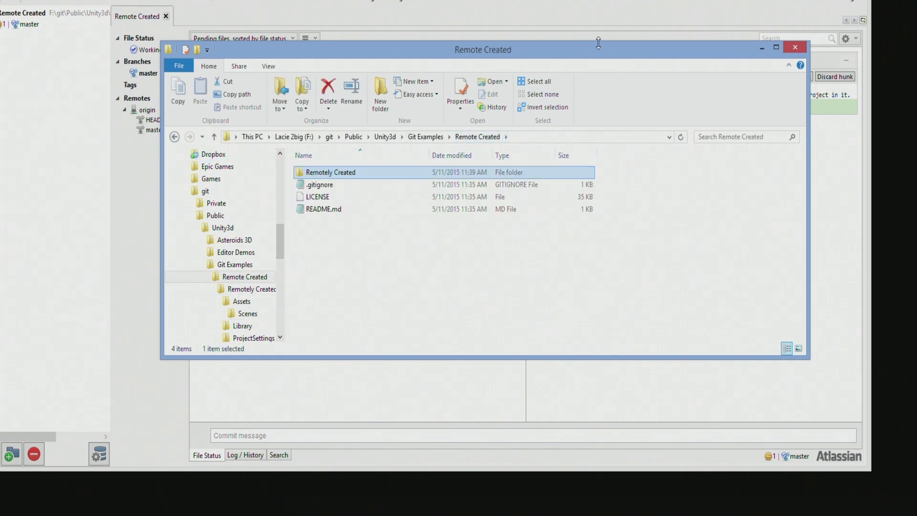
pyautogui.moveTo(598, 43); pyautogui.dragTo(587, 60)
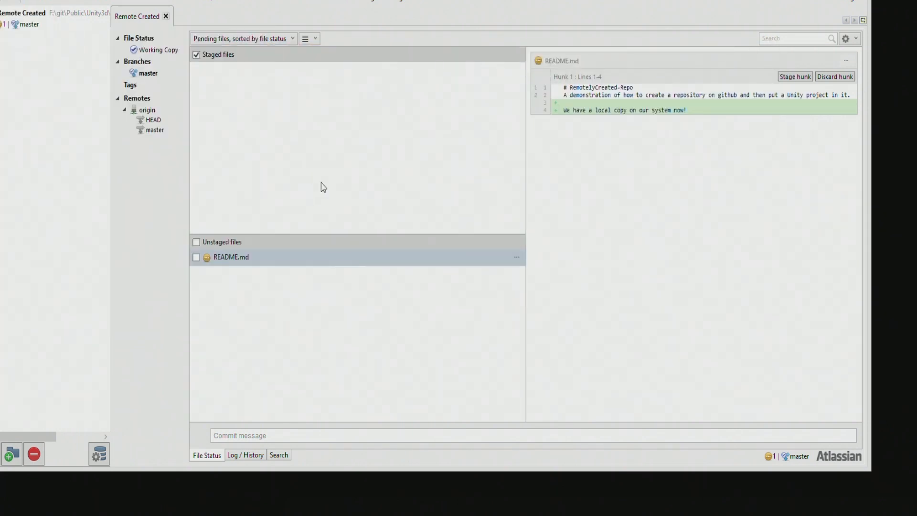
# Preview unstaged settings files: QualitySettings.asset, ProjectVersion.txt, NavMeshAreas.asset and GraphicsSettings.asset
pyautogui.click(321, 311)
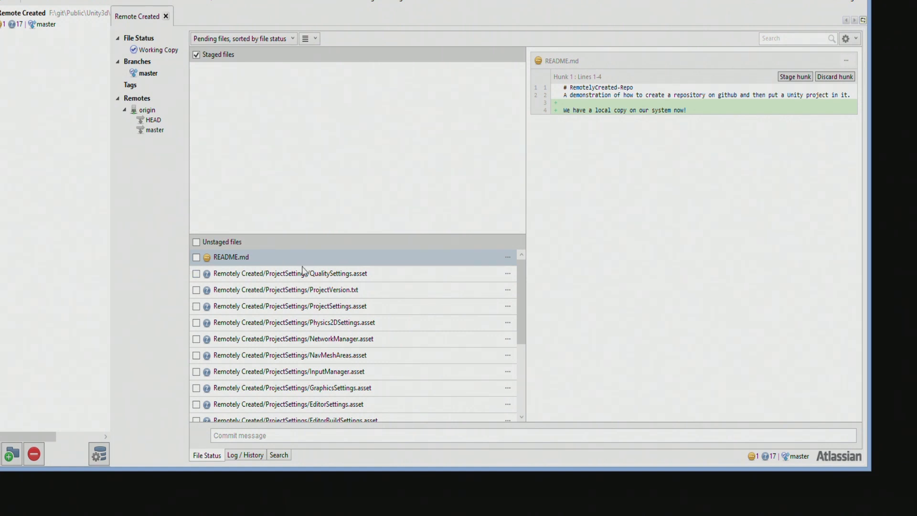
pyautogui.click(218, 276)
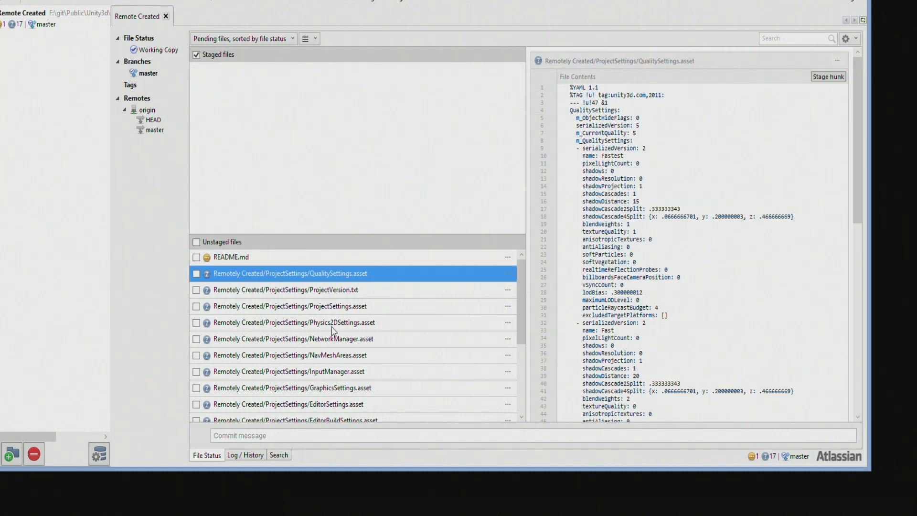
pyautogui.click(317, 289)
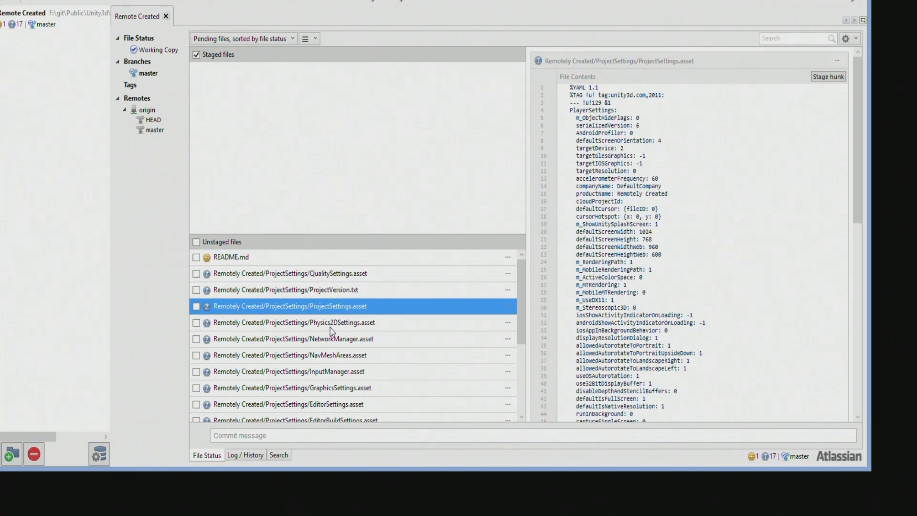
pyautogui.press('Down')
pyautogui.press('Down')
pyautogui.press('Down')
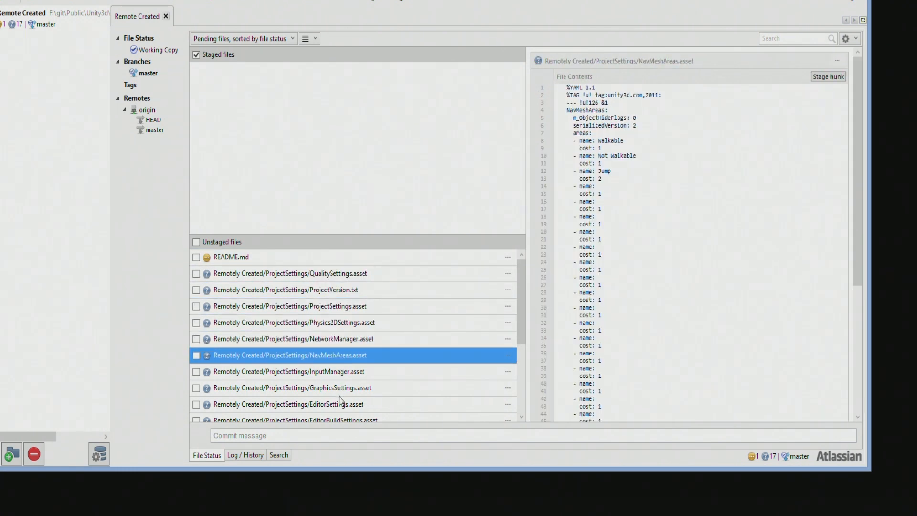
pyautogui.press('Down')
pyautogui.press('Down')
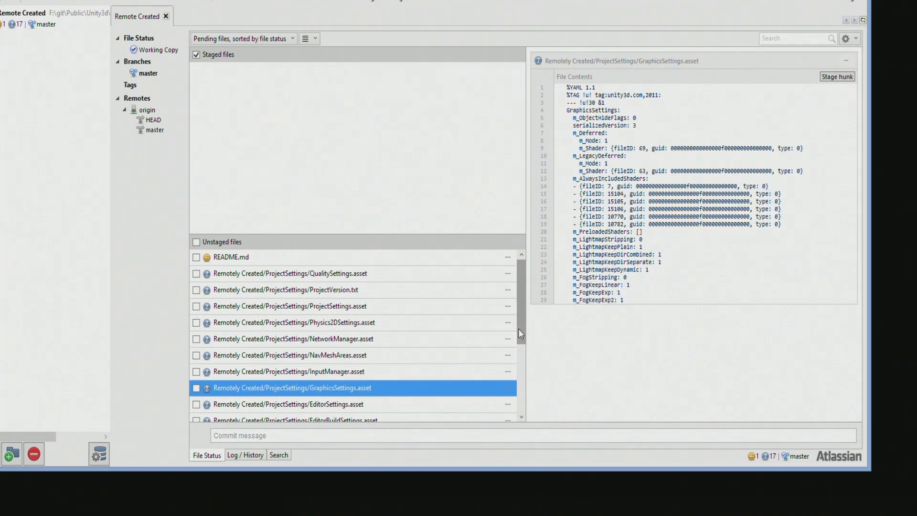
pyautogui.moveTo(518, 331); pyautogui.dragTo(524, 411)
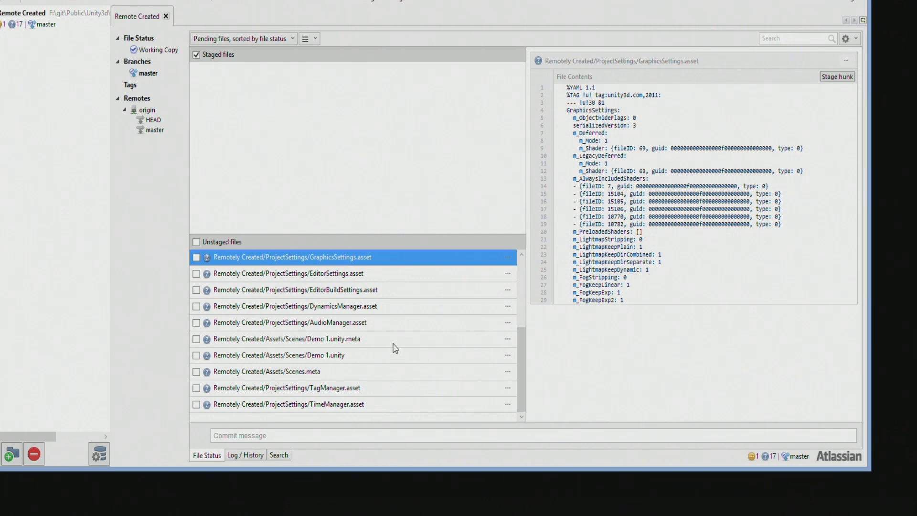
# Preview Demo 1.unity.meta, Demo 1.unity, Scenes.meta and TimeManager.asset, widening the diff pane
pyautogui.click(366, 336)
pyautogui.click(345, 356)
pyautogui.click(341, 373)
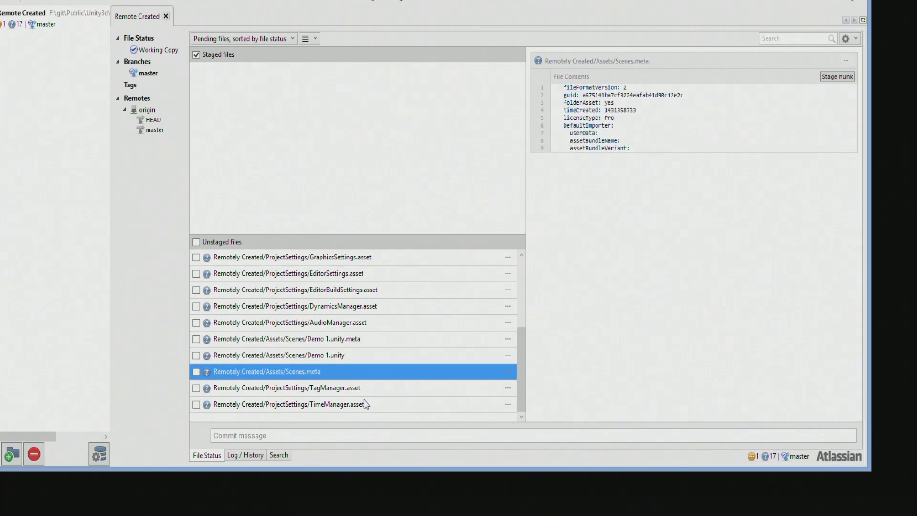
pyautogui.click(366, 404)
pyautogui.moveTo(520, 348); pyautogui.dragTo(542, 239)
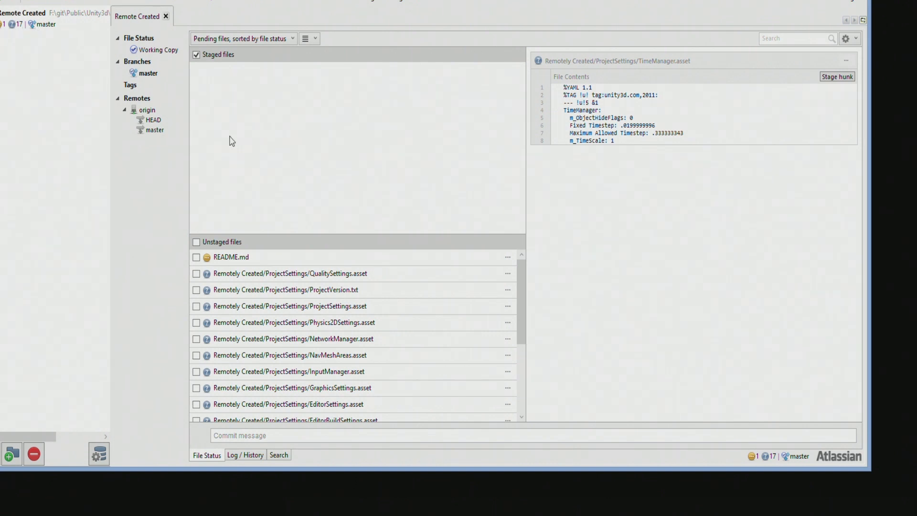
pyautogui.moveTo(525, 285); pyautogui.dragTo(523, 285)
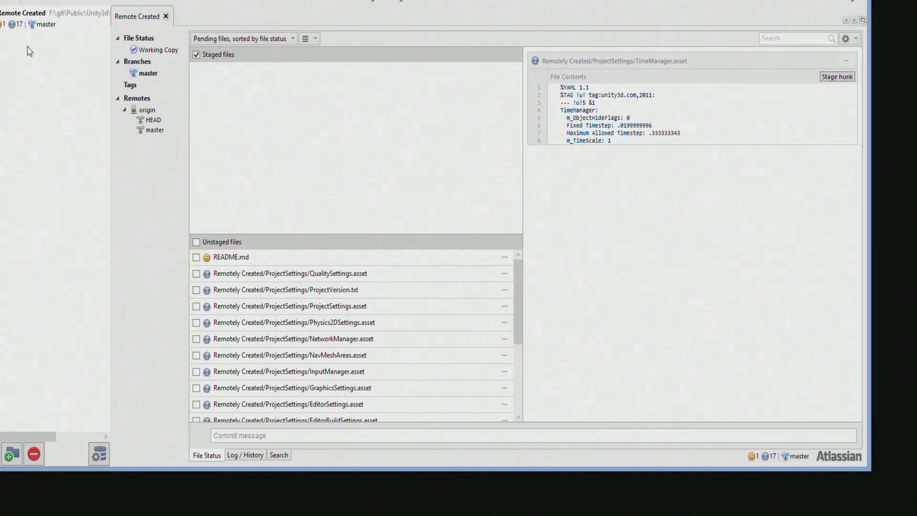
pyautogui.click(16, 29)
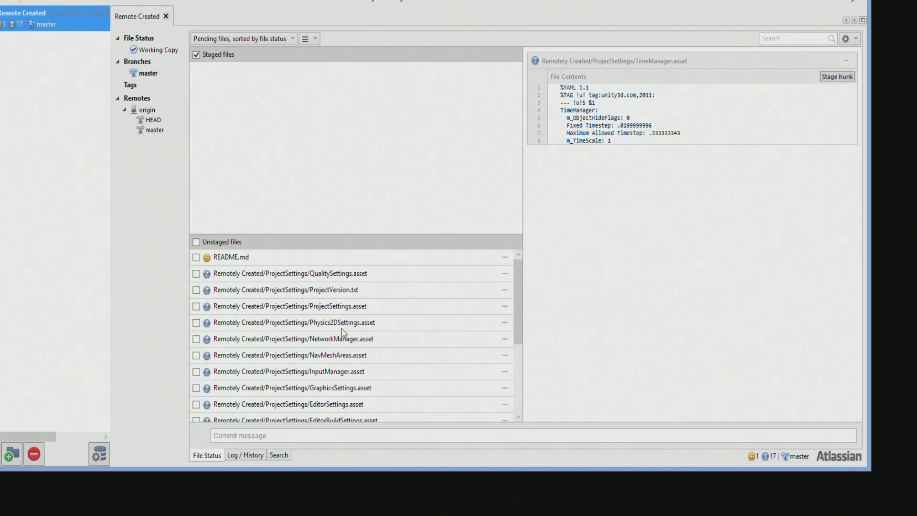
pyautogui.moveTo(518, 316); pyautogui.dragTo(519, 261)
pyautogui.hotkey('alt', 'Tab')
pyautogui.click(73, 100)
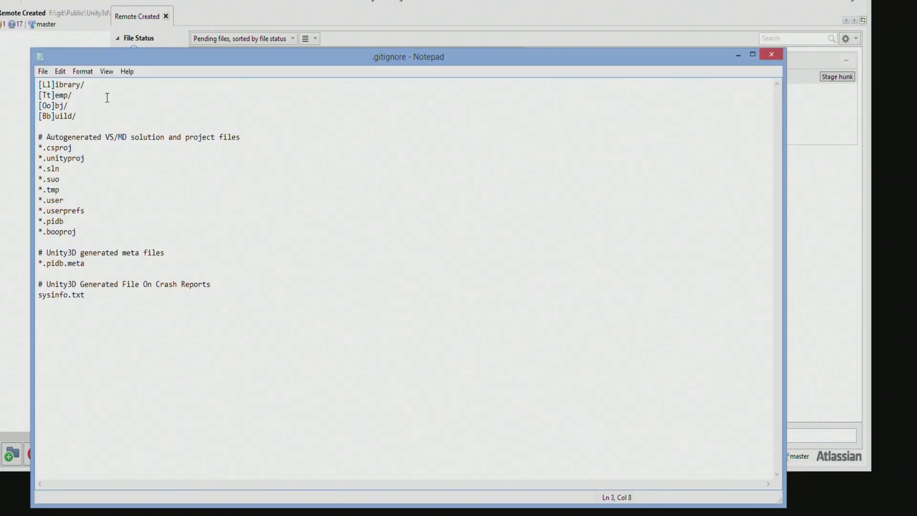
pyautogui.moveTo(95, 106); pyautogui.dragTo(40, 82)
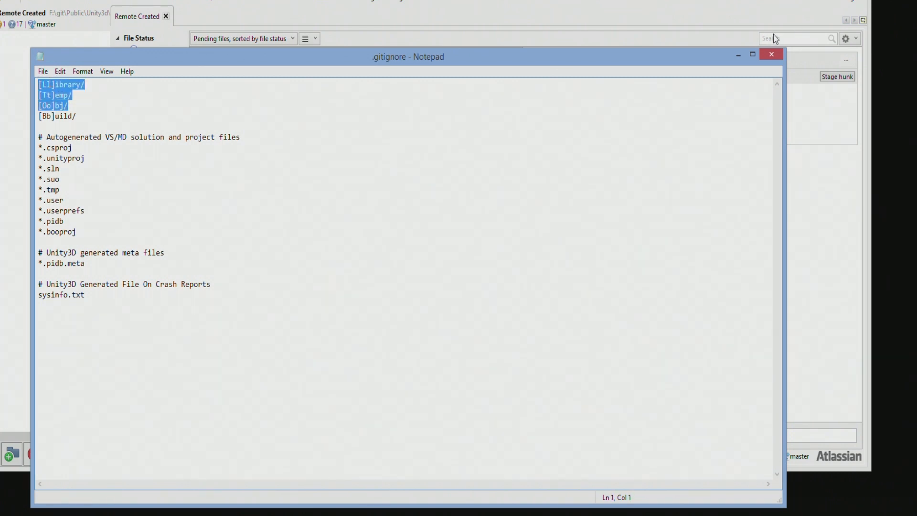
pyautogui.click(772, 56)
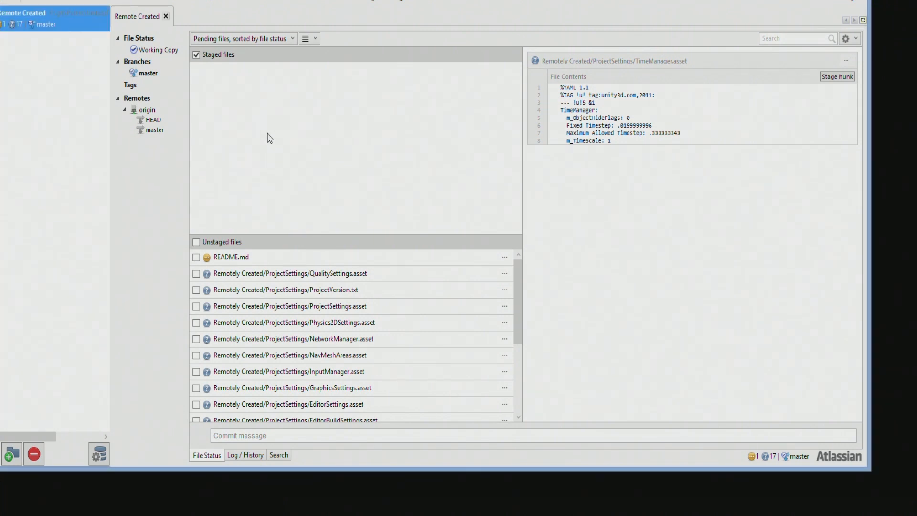
pyautogui.click(197, 258)
pyautogui.click(197, 274)
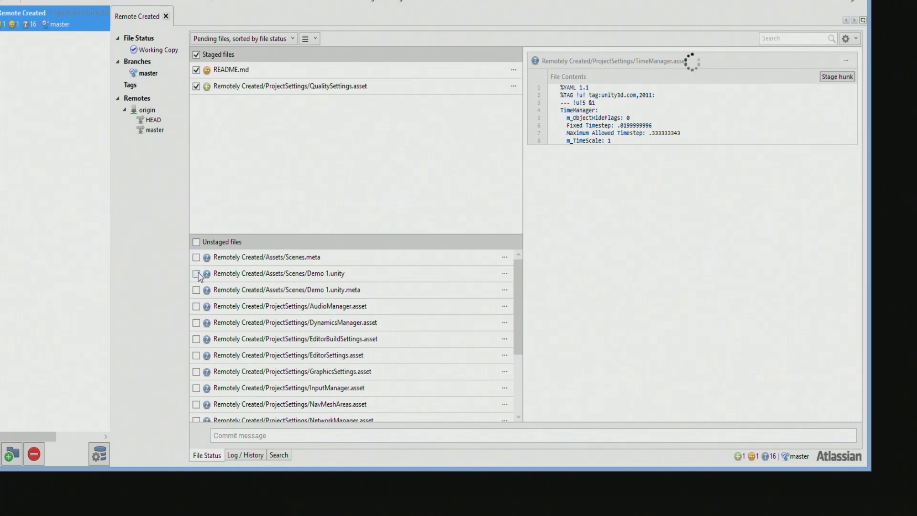
pyautogui.click(197, 323)
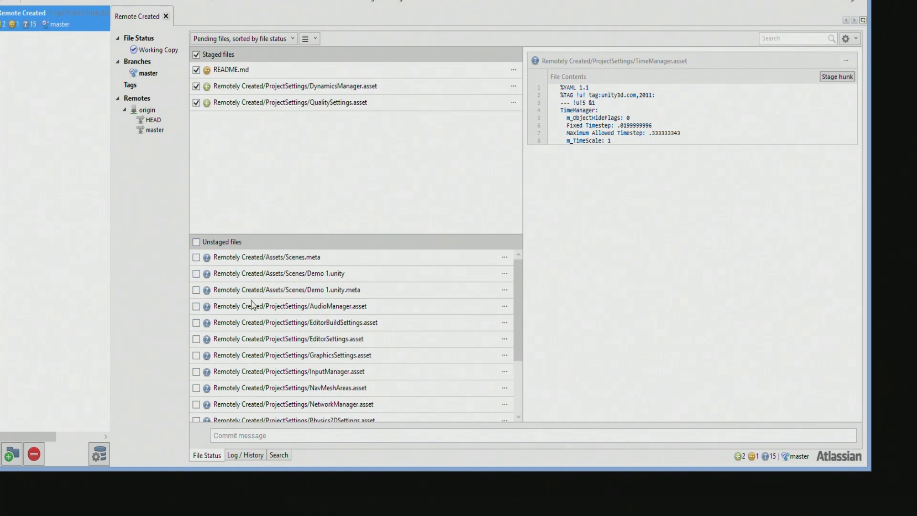
pyautogui.click(249, 74)
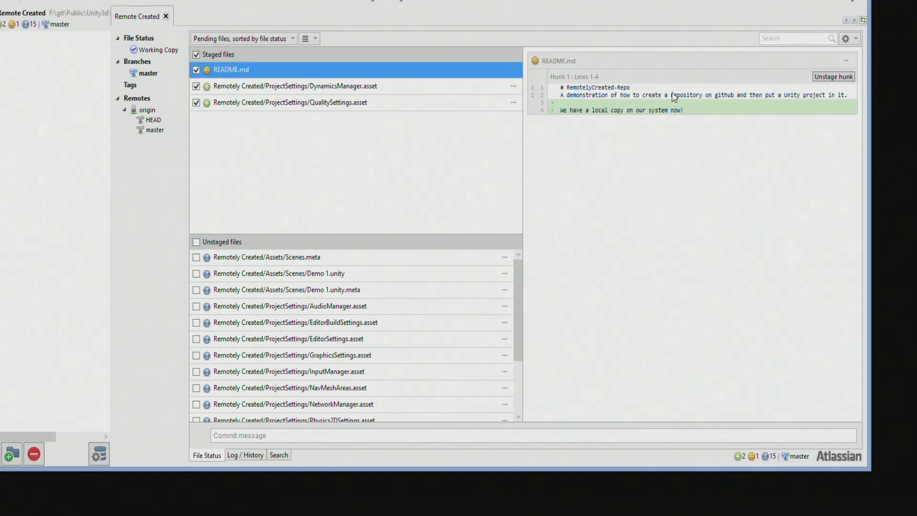
pyautogui.click(367, 85)
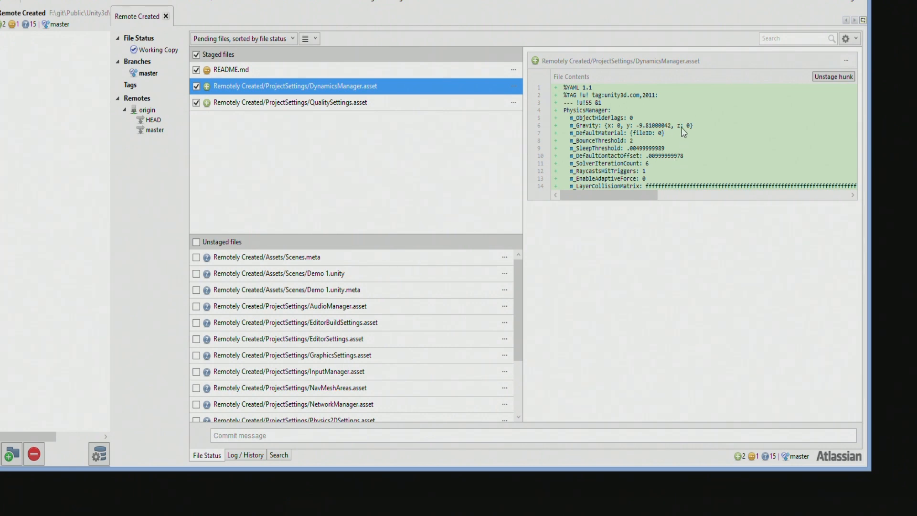
pyautogui.click(443, 103)
pyautogui.scroll(-3, 706, 309)
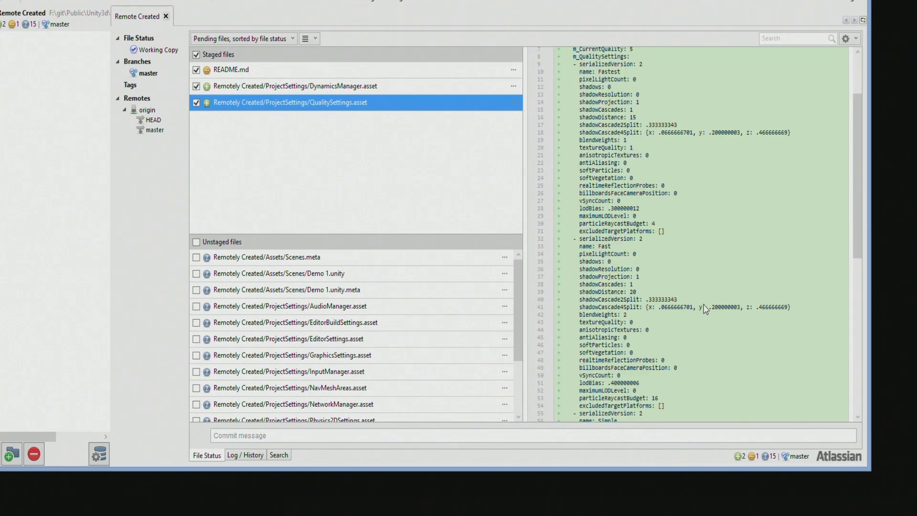
pyautogui.scroll(-10, 706, 309)
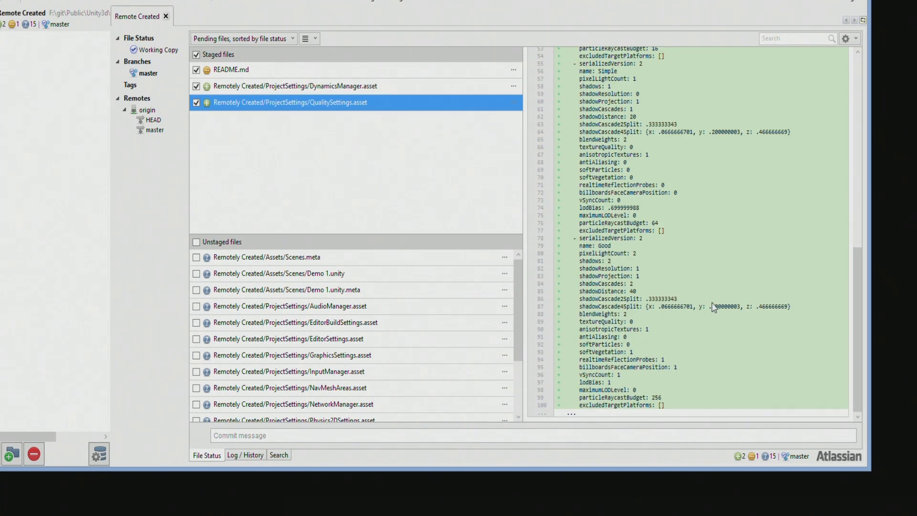
pyautogui.scroll(10, 632, 282)
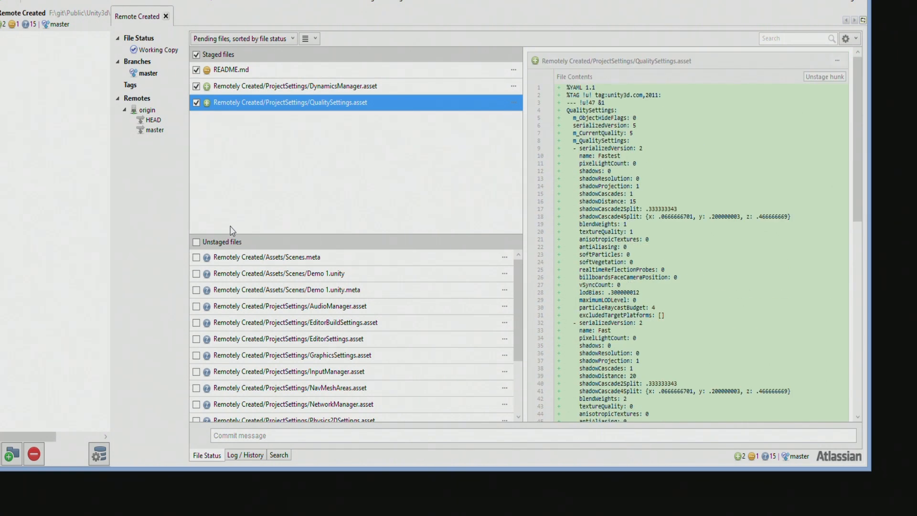
pyautogui.click(196, 242)
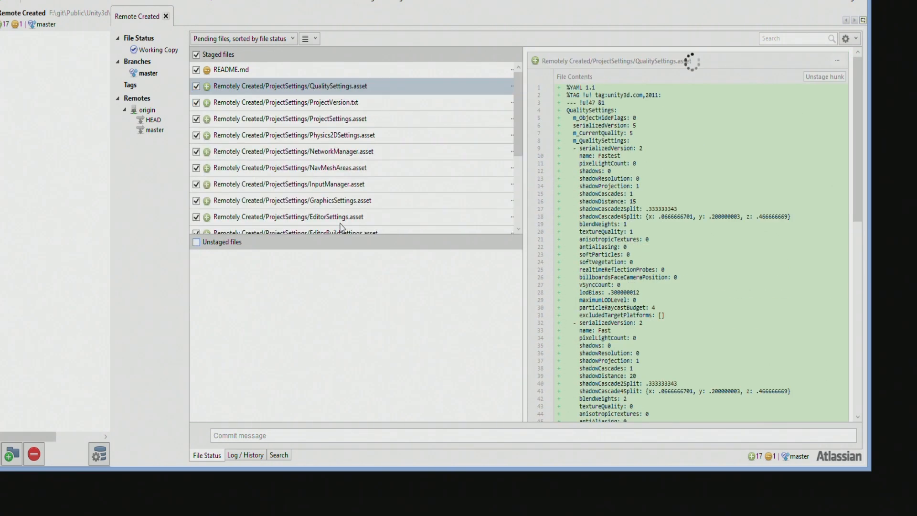
pyautogui.click(196, 54)
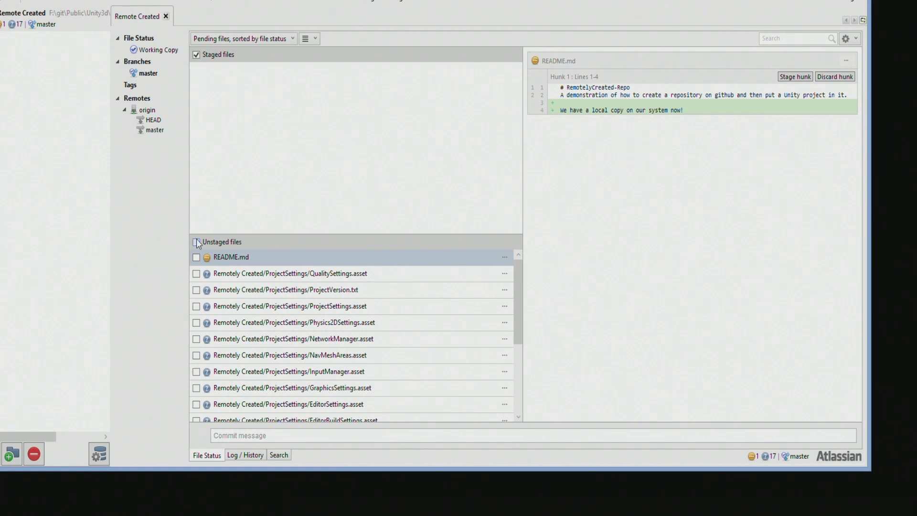
# Stage all files and commit with message 'Freshly created Unity projects', which fails for missing git identity
pyautogui.click(196, 243)
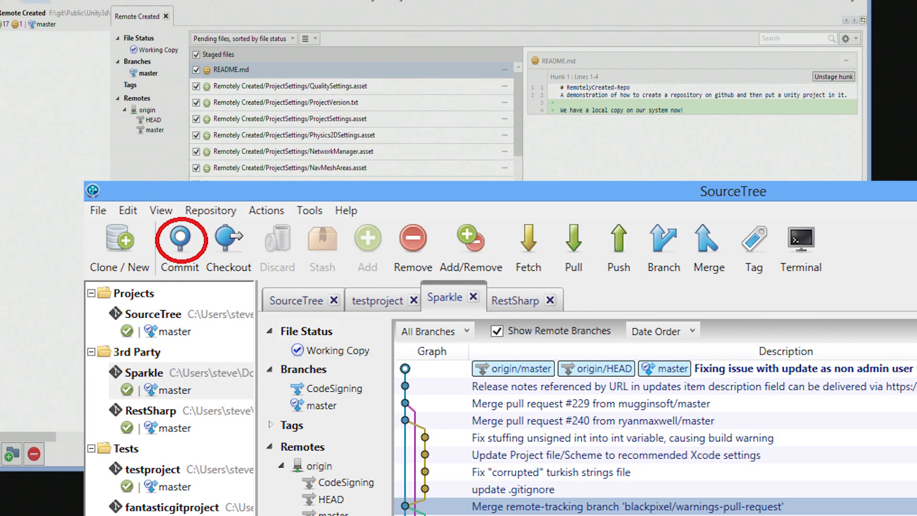
pyautogui.click(36, 2)
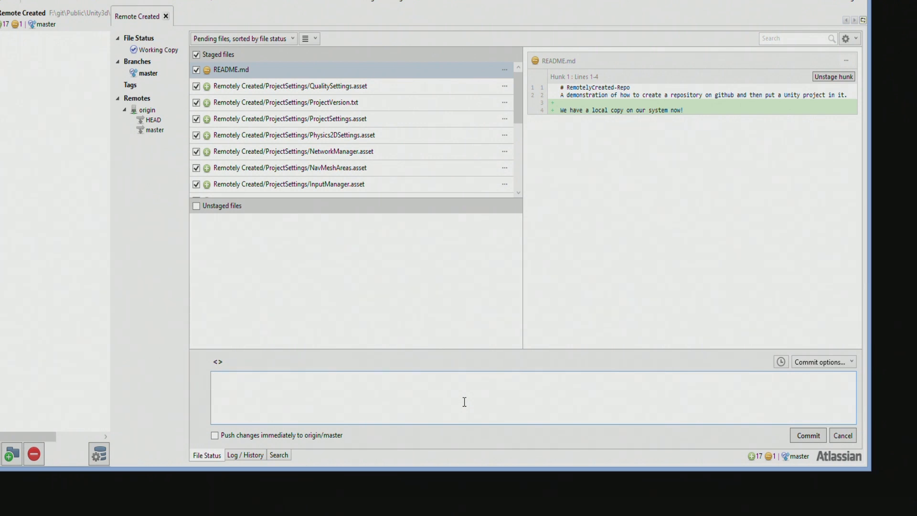
pyautogui.write('Freshly created Unity projects')
pyautogui.click(807, 435)
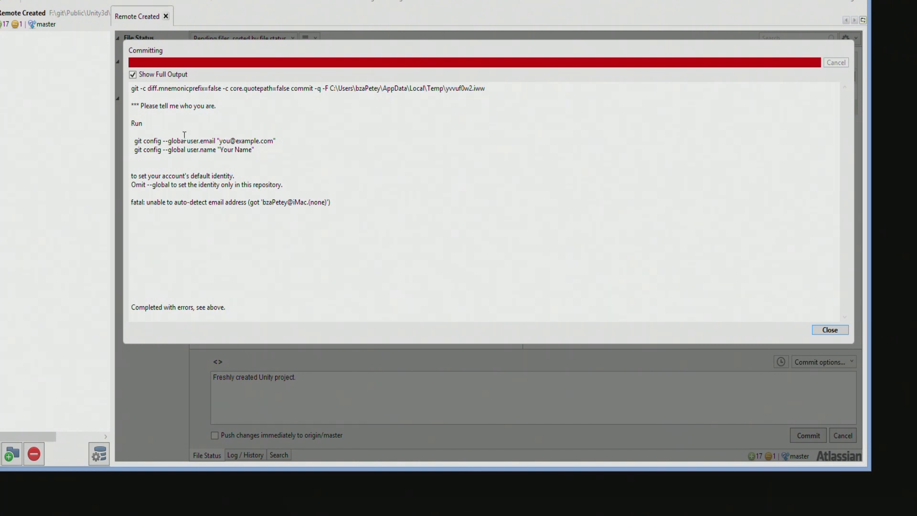
# Retry the failed commit and briefly open a Git terminal, then dismiss the error output
pyautogui.click(828, 330)
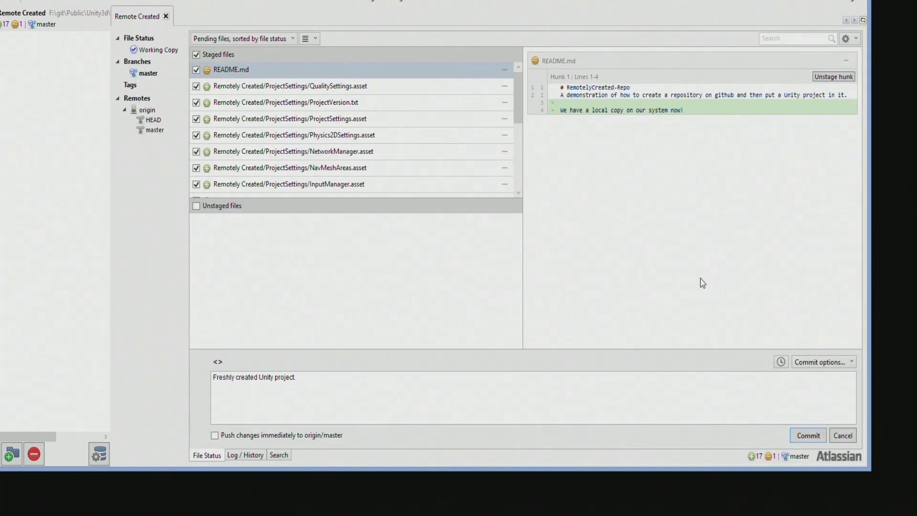
pyautogui.click(809, 436)
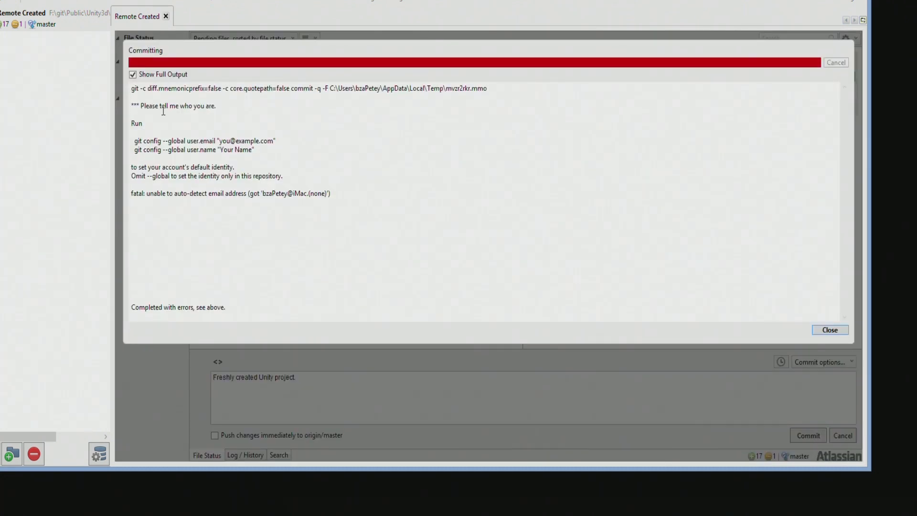
pyautogui.click(455, 1)
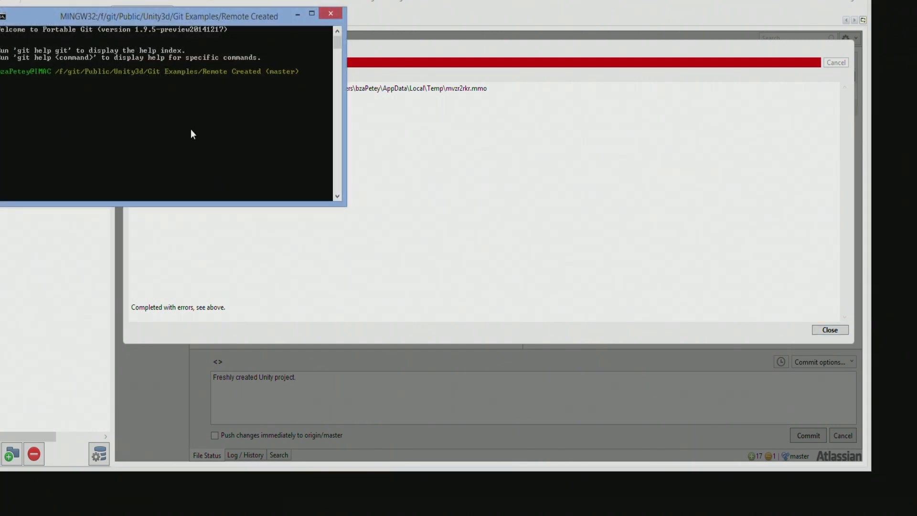
pyautogui.click(332, 13)
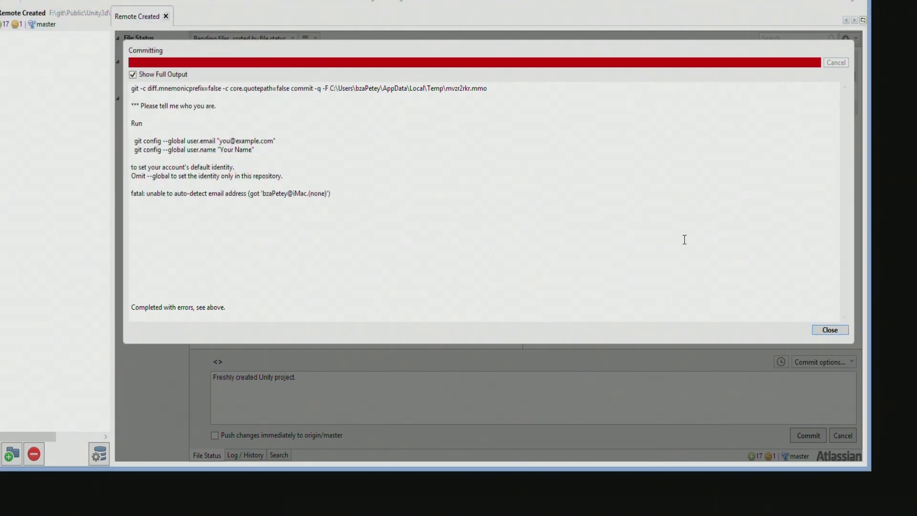
pyautogui.click(833, 332)
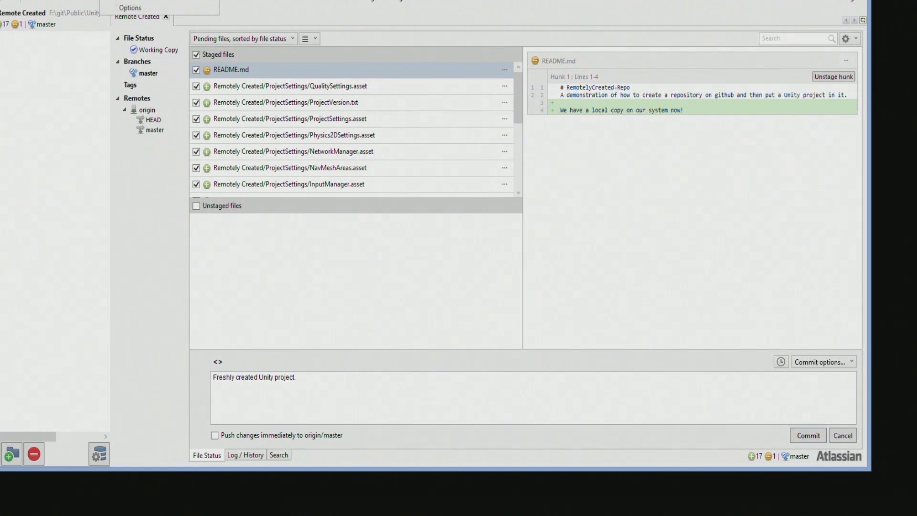
# Enter the default full name under Tools > Options > General, save, and commit again
pyautogui.click(130, 9)
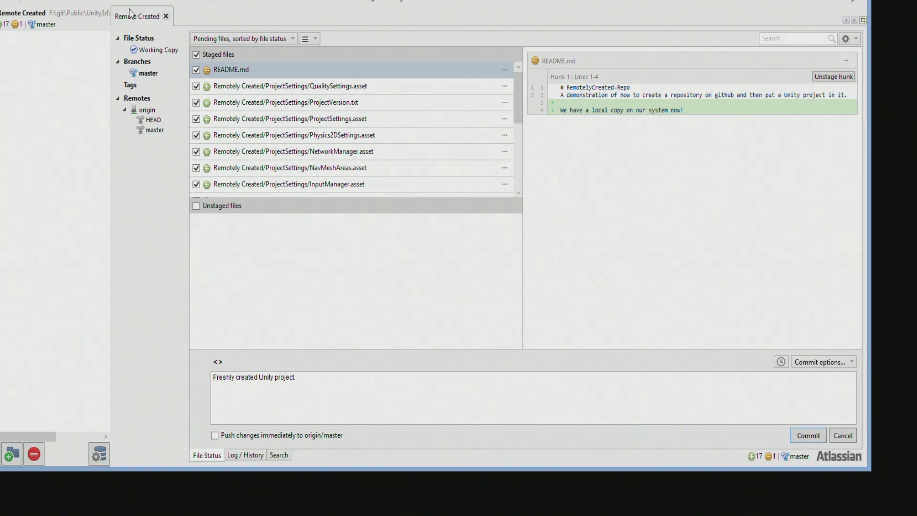
pyautogui.click(487, 73)
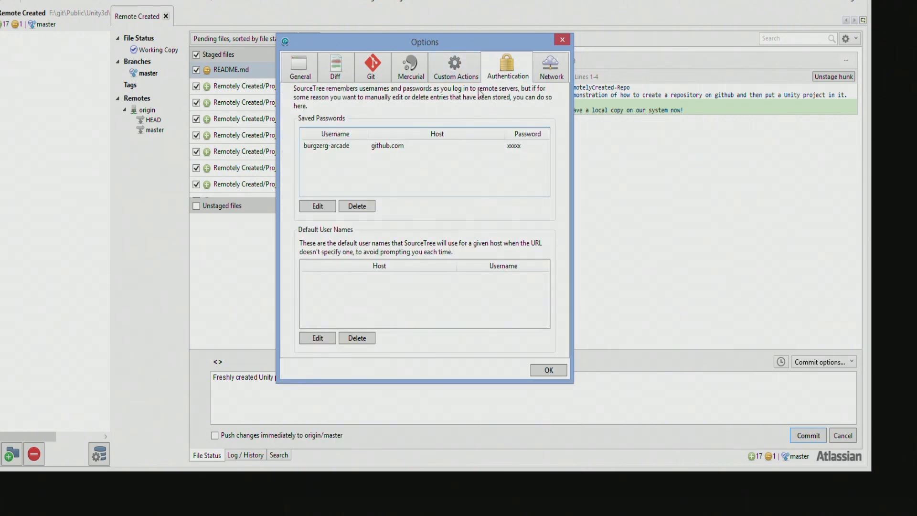
pyautogui.click(294, 70)
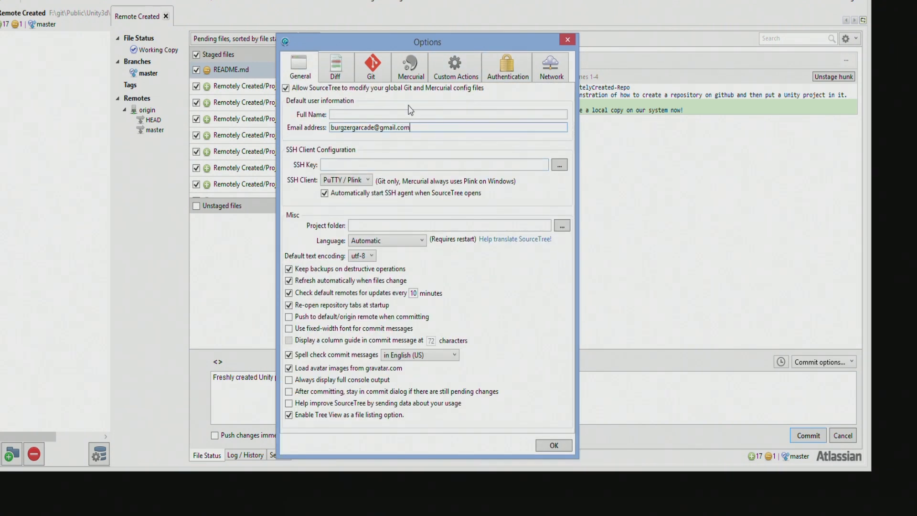
pyautogui.click(423, 111)
pyautogui.write('Peter Laliberte')
pyautogui.click(557, 444)
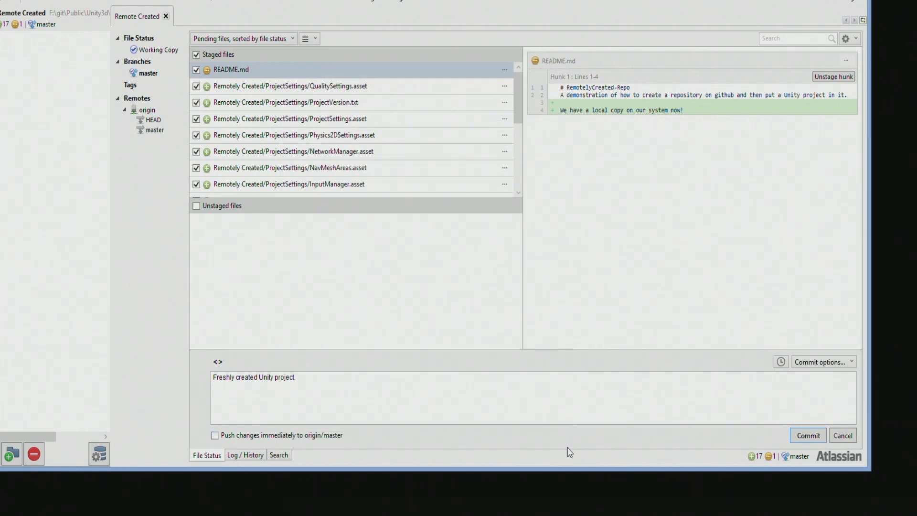
pyautogui.click(807, 436)
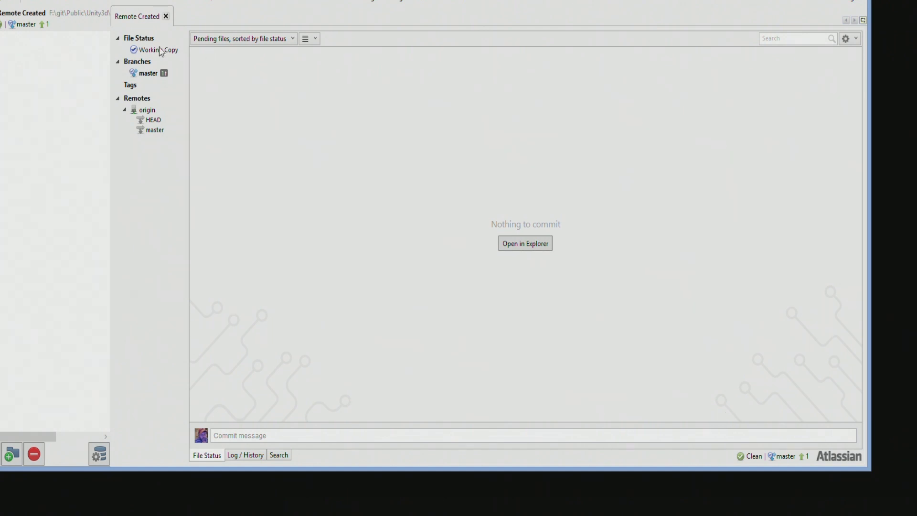
# Show master's commit history, then switch to the GitHub repository page
pyautogui.click(141, 73)
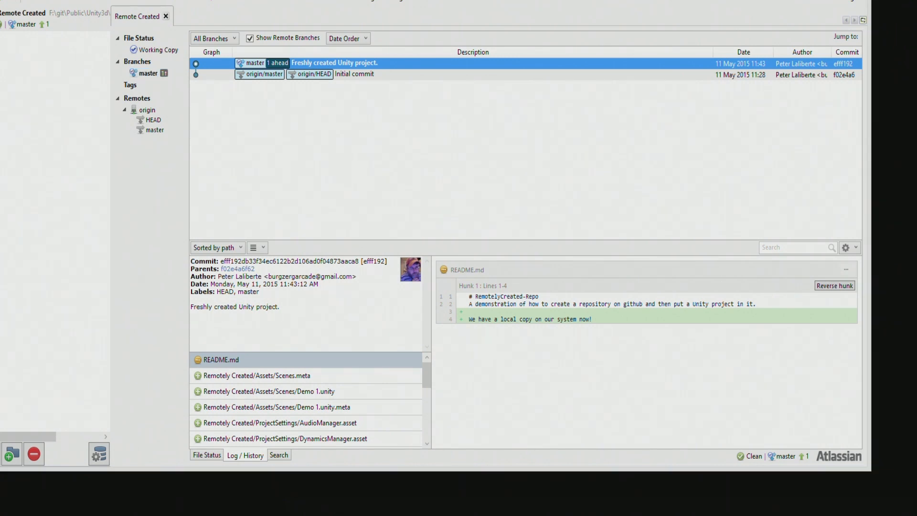
pyautogui.hotkey('alt', 'Tab')
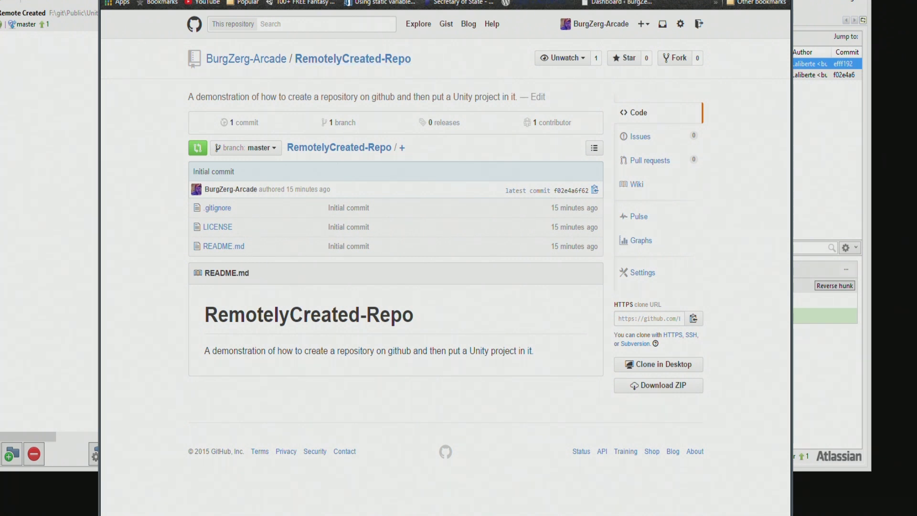
# After seeing GitHub still has 1 commit, return to SourceTree's history
pyautogui.hotkey('alt', 'Tab')
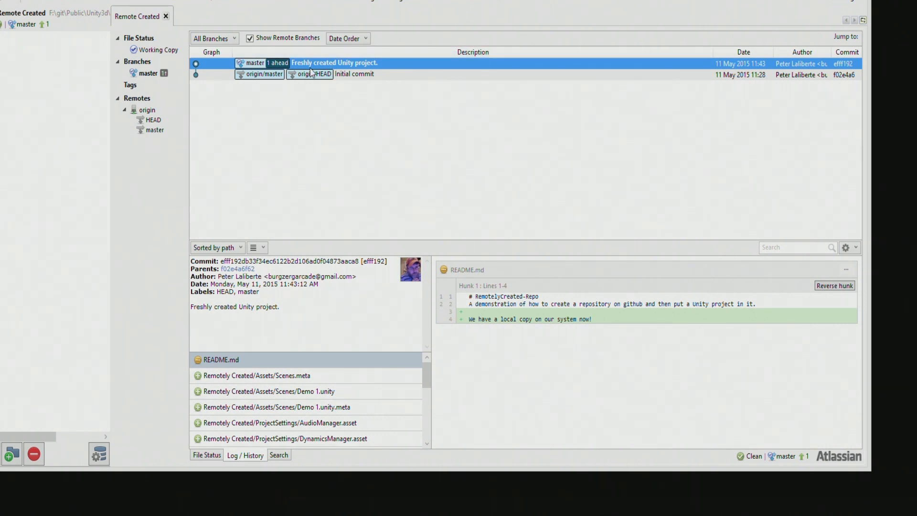
# Push local master to origin's master, then refresh GitHub to show 2 commits
pyautogui.click(315, 4)
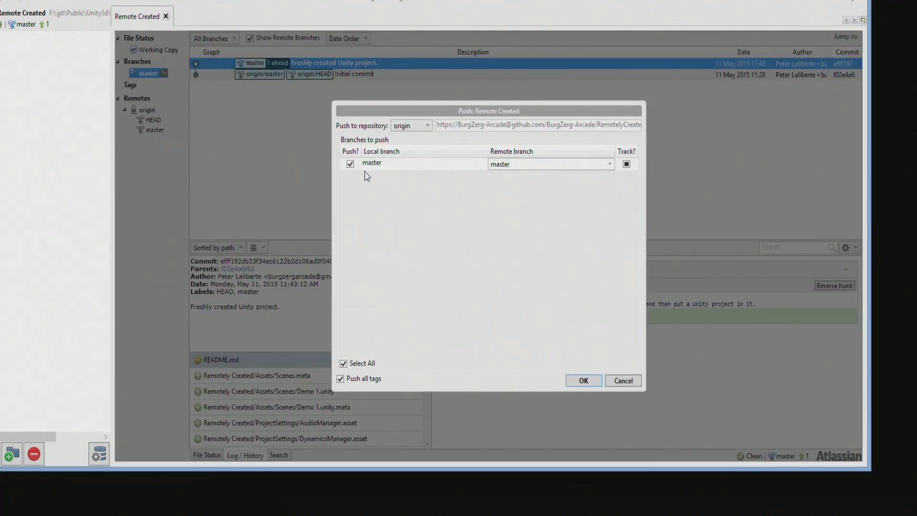
pyautogui.click(391, 163)
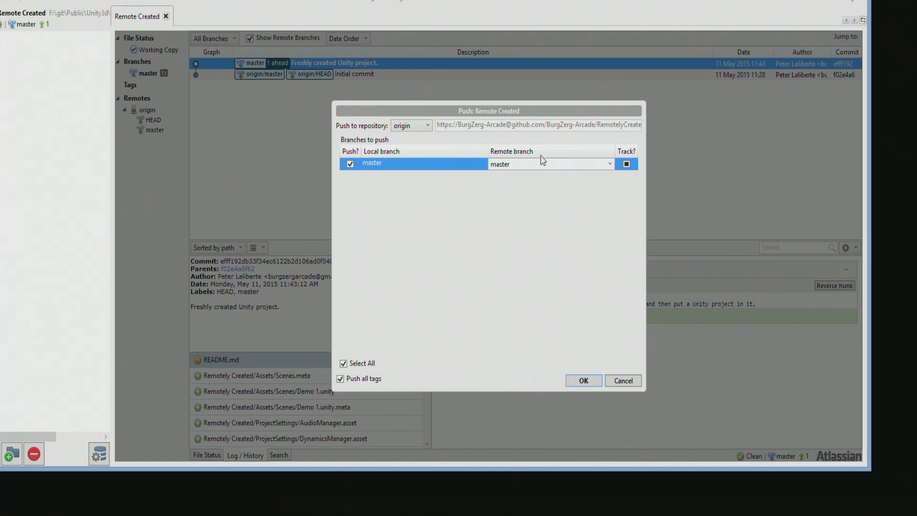
pyautogui.click(611, 164)
pyautogui.click(611, 164)
pyautogui.click(580, 378)
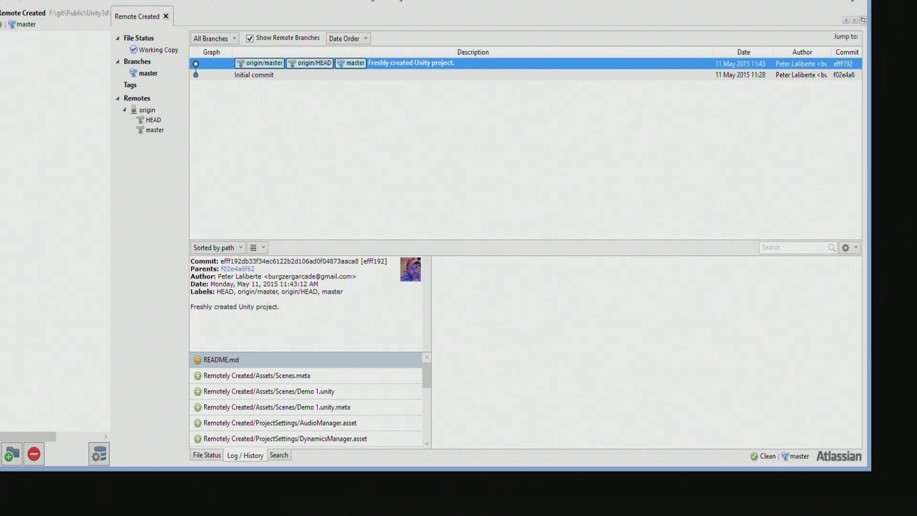
pyautogui.hotkey('alt', 'Tab')
pyautogui.press('F5')
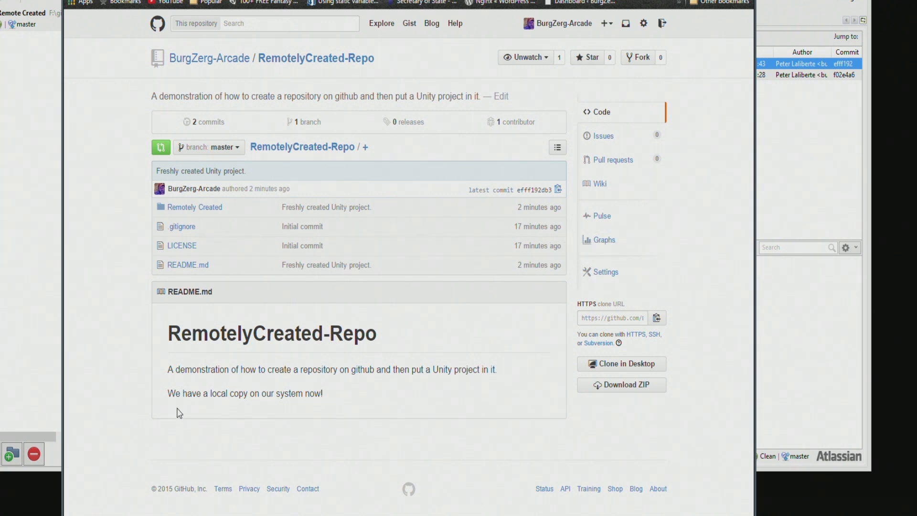
# Highlight the new README line, browse Remotely Created > Assets > Scenes on GitHub, and return to the repo root
pyautogui.moveTo(167, 394); pyautogui.dragTo(400, 396)
pyautogui.click(411, 421)
pyautogui.click(191, 207)
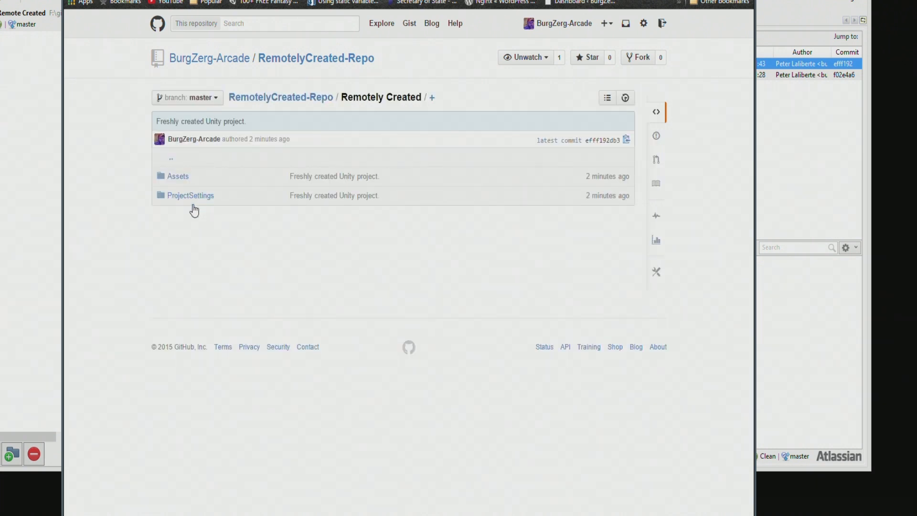
pyautogui.click(176, 177)
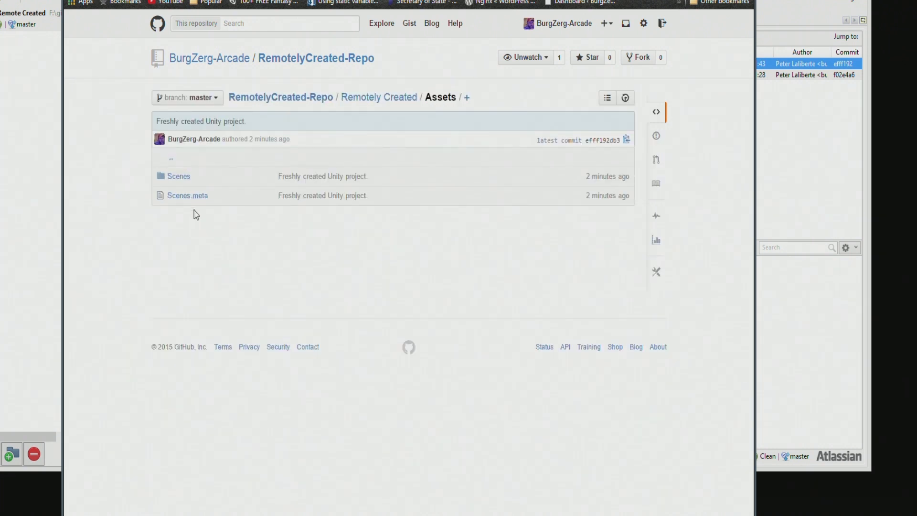
pyautogui.click(180, 177)
pyautogui.click(323, 58)
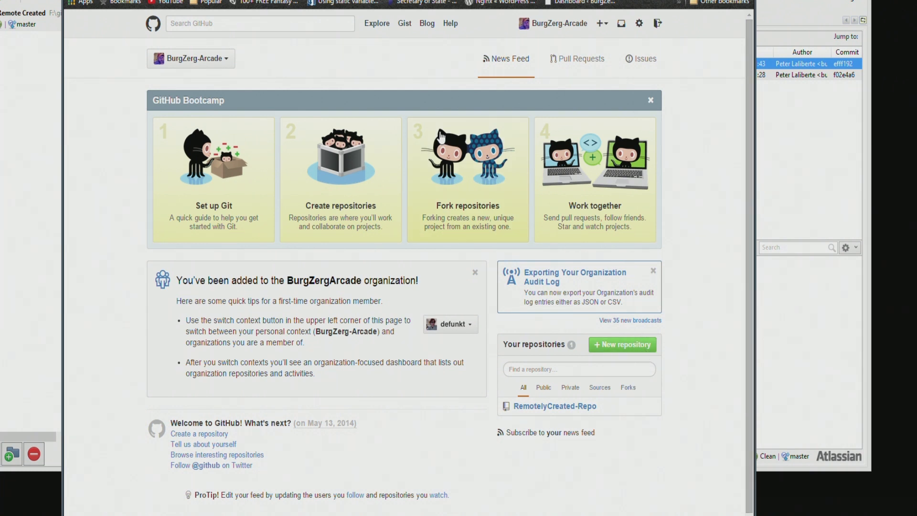
# Browse the .gitignore templates on GitHub's new-repository form, then return to SourceTree
pyautogui.click(635, 344)
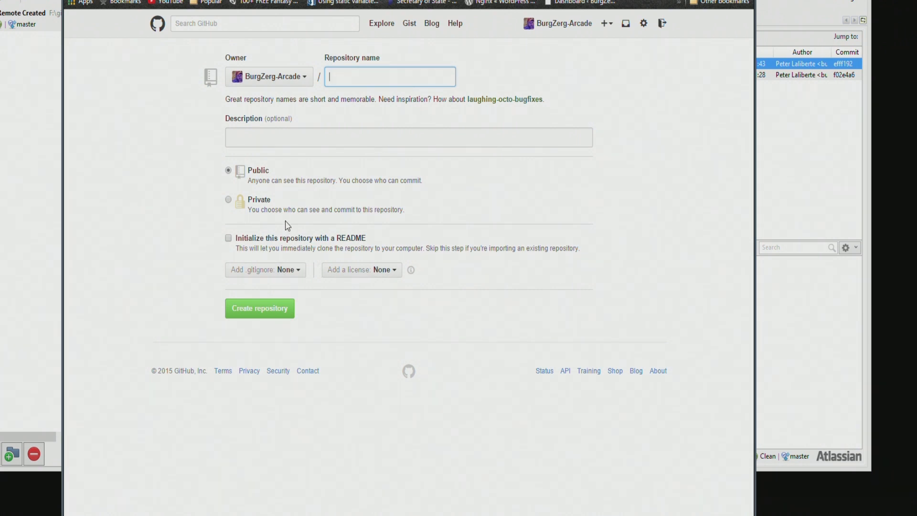
pyautogui.click(301, 276)
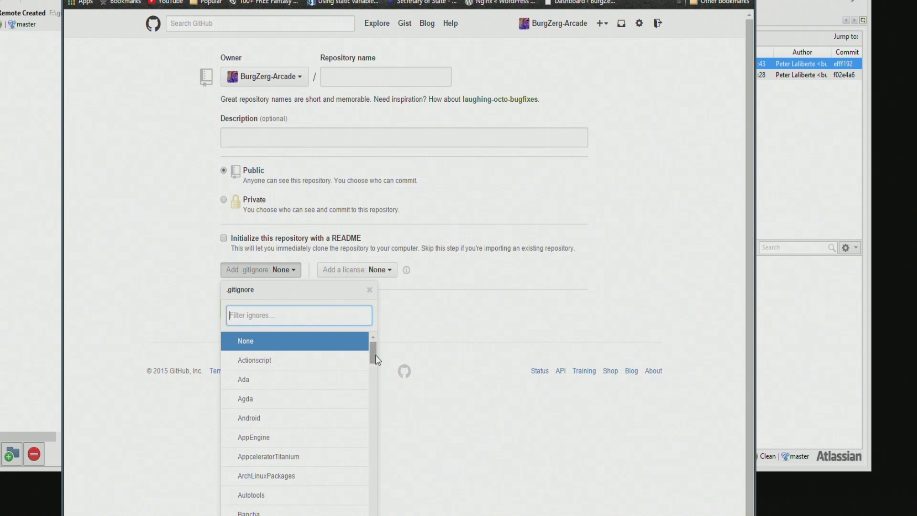
pyautogui.moveTo(375, 355); pyautogui.dragTo(374, 501)
pyautogui.click(370, 290)
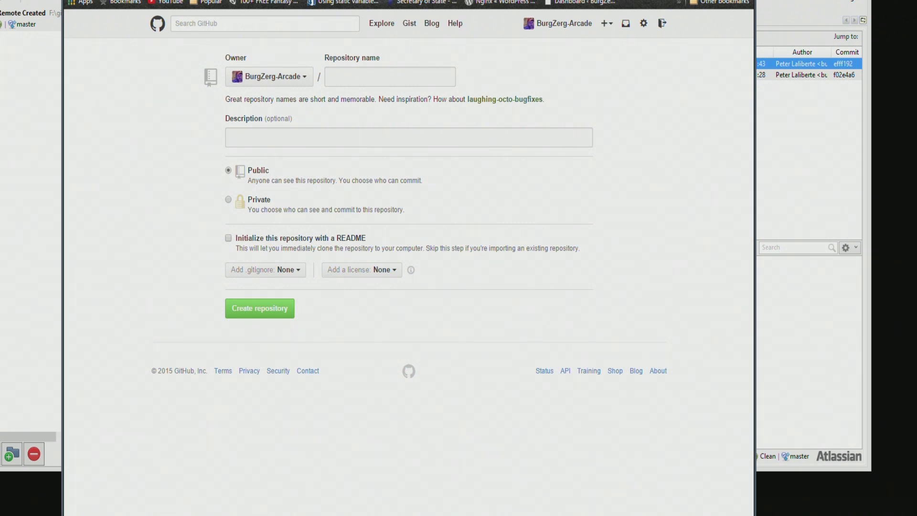
pyautogui.hotkey('alt', 'Tab')
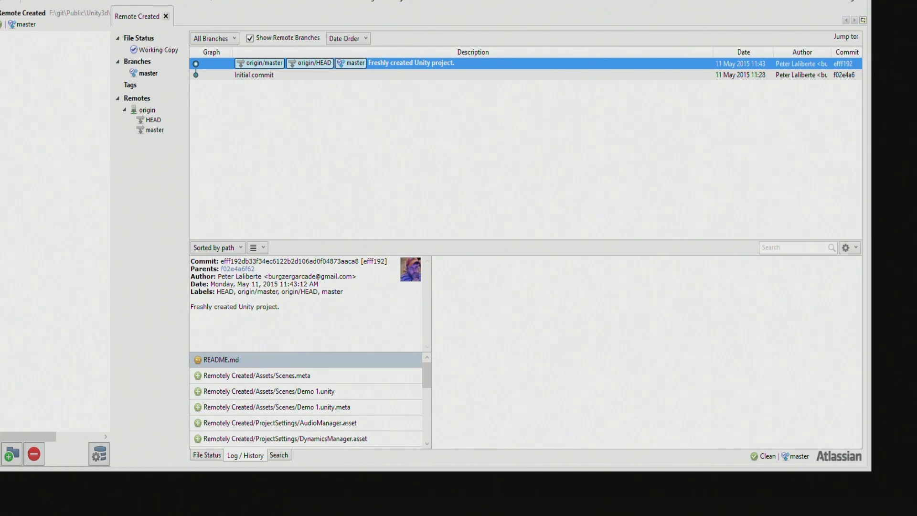